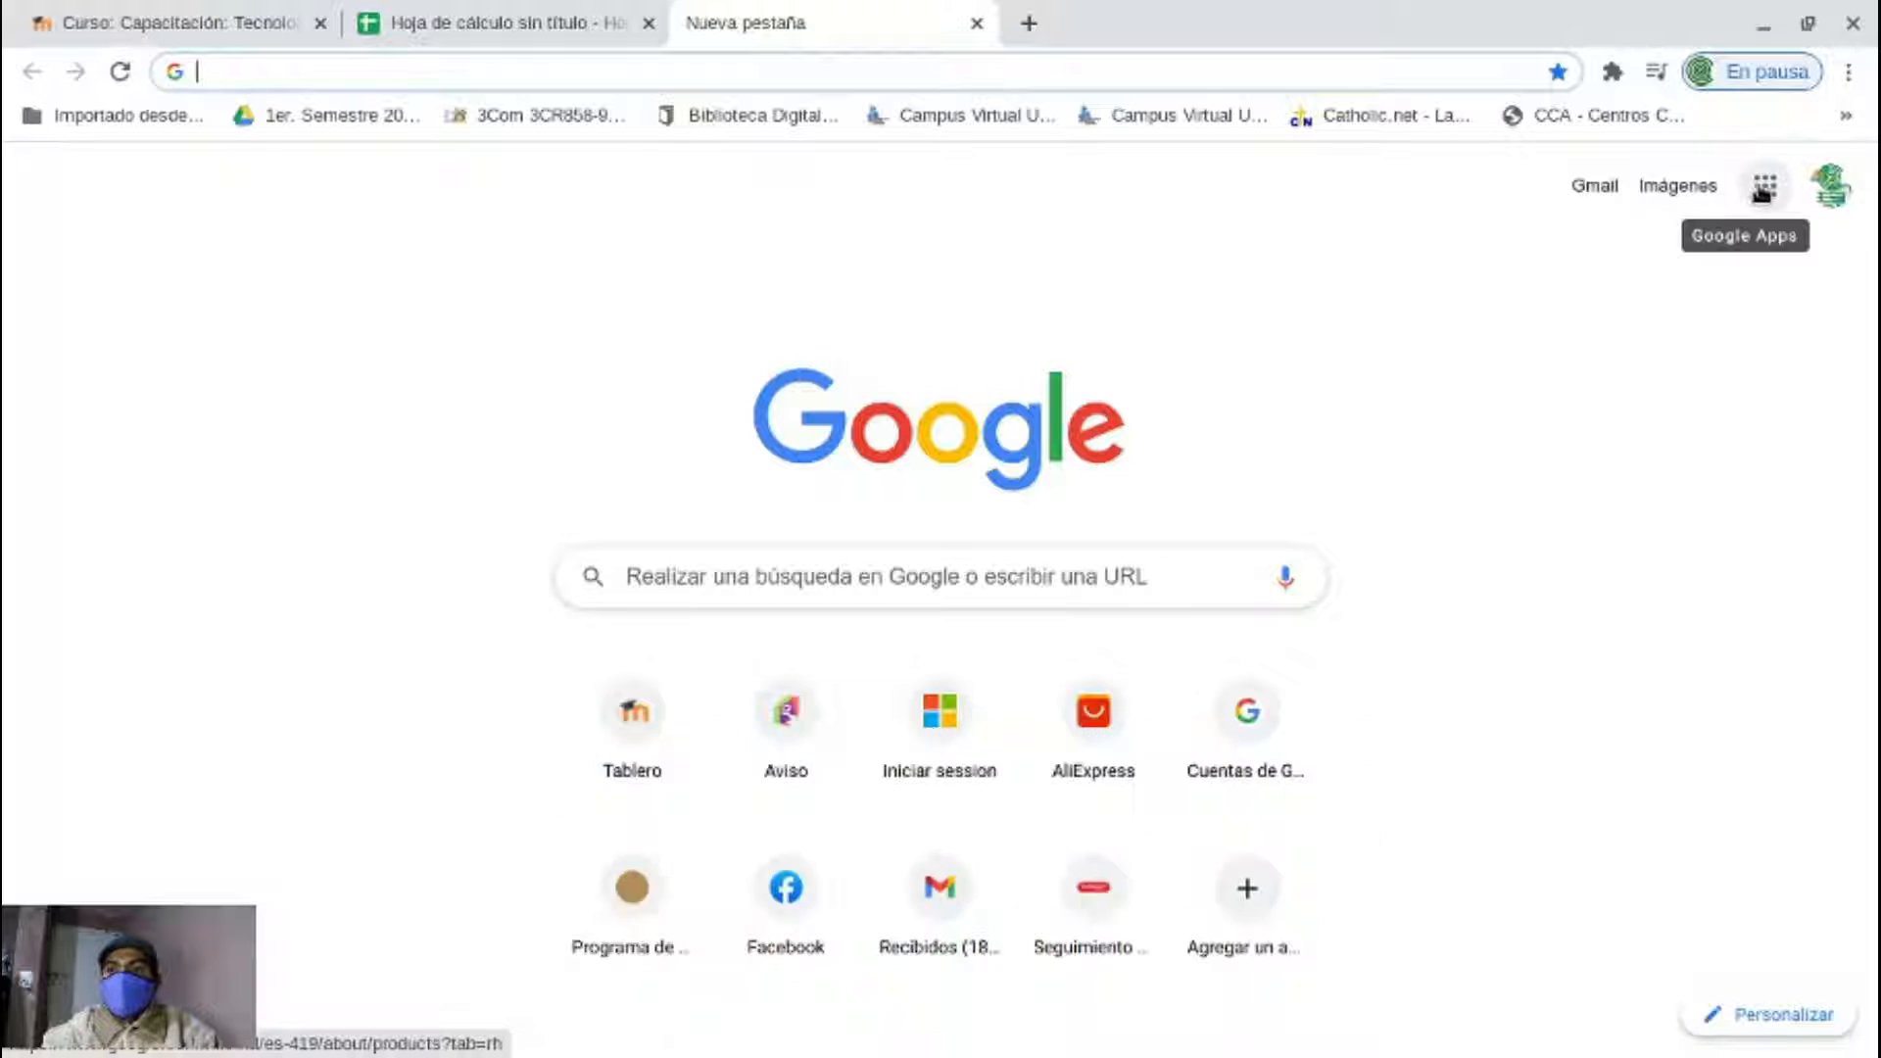
# - Open Google Sheets (Hojas de cálculo) from the Google home page and create a blank spreadsheet
pyautogui.click(1763, 191)
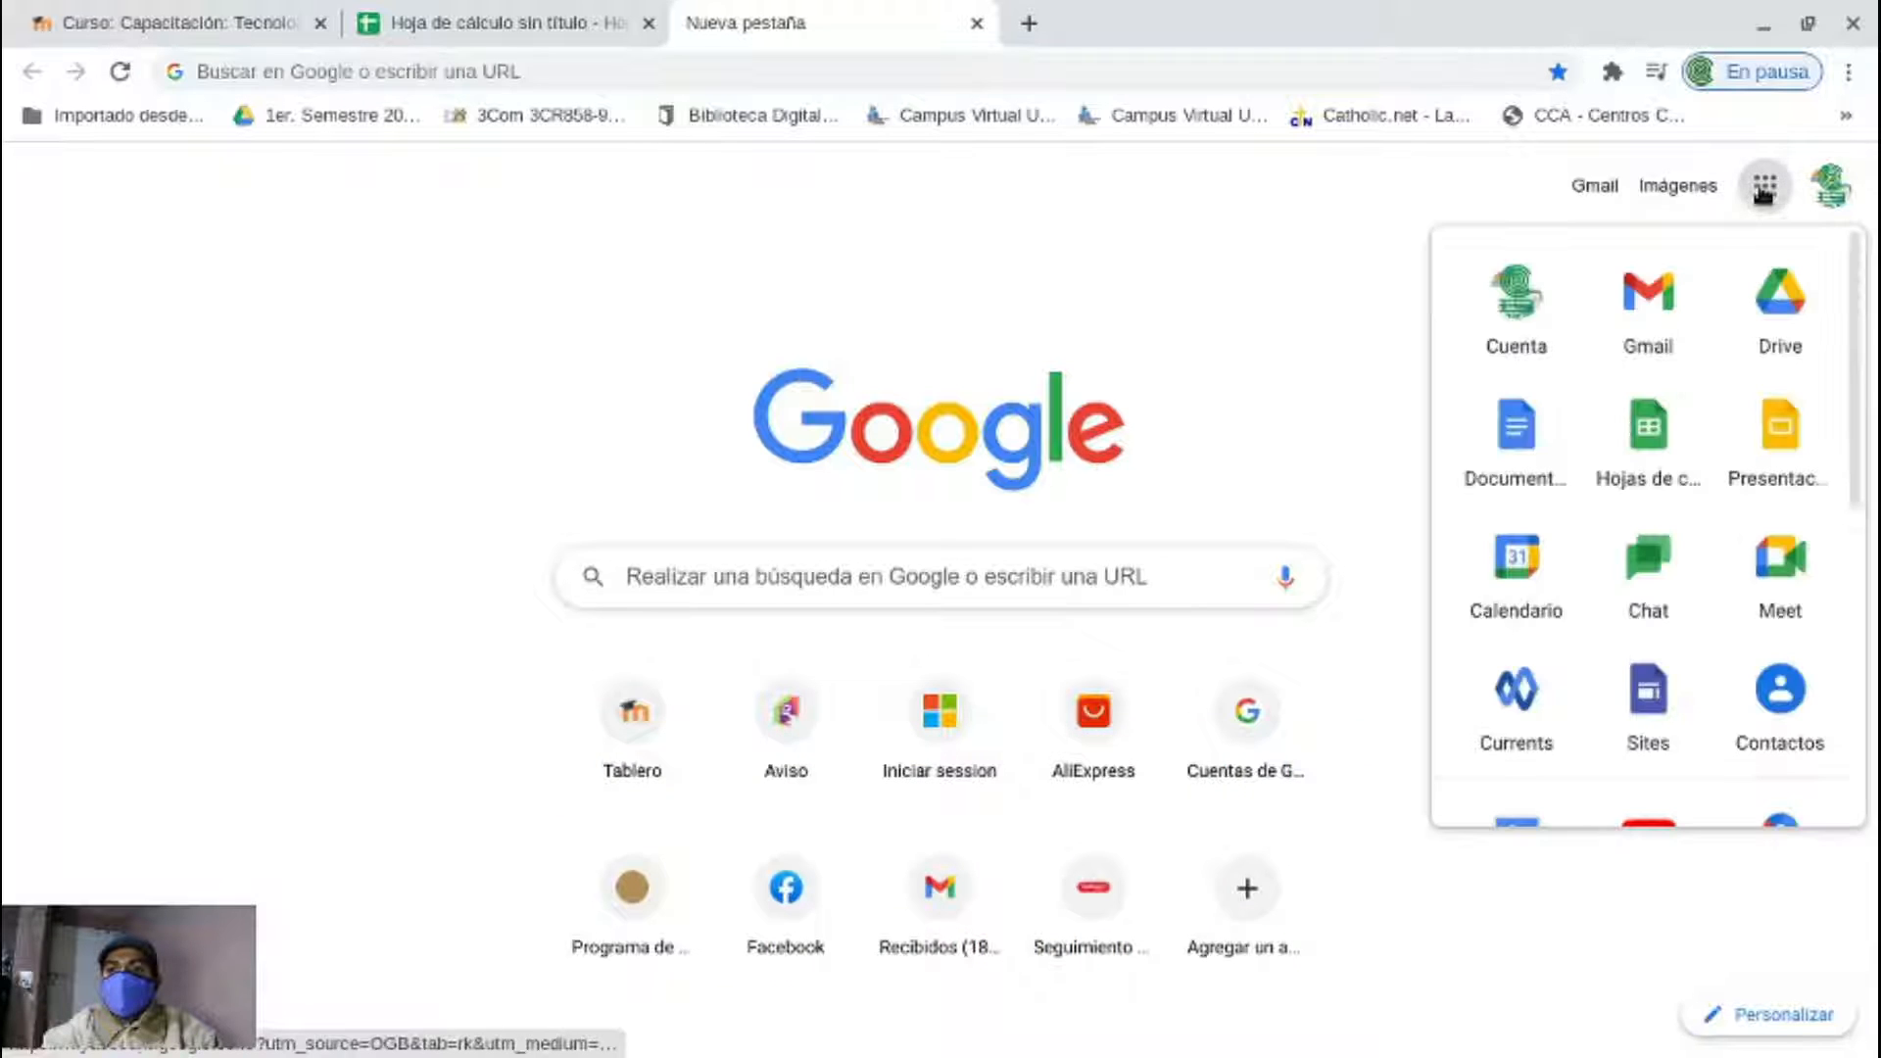
pyautogui.click(1655, 428)
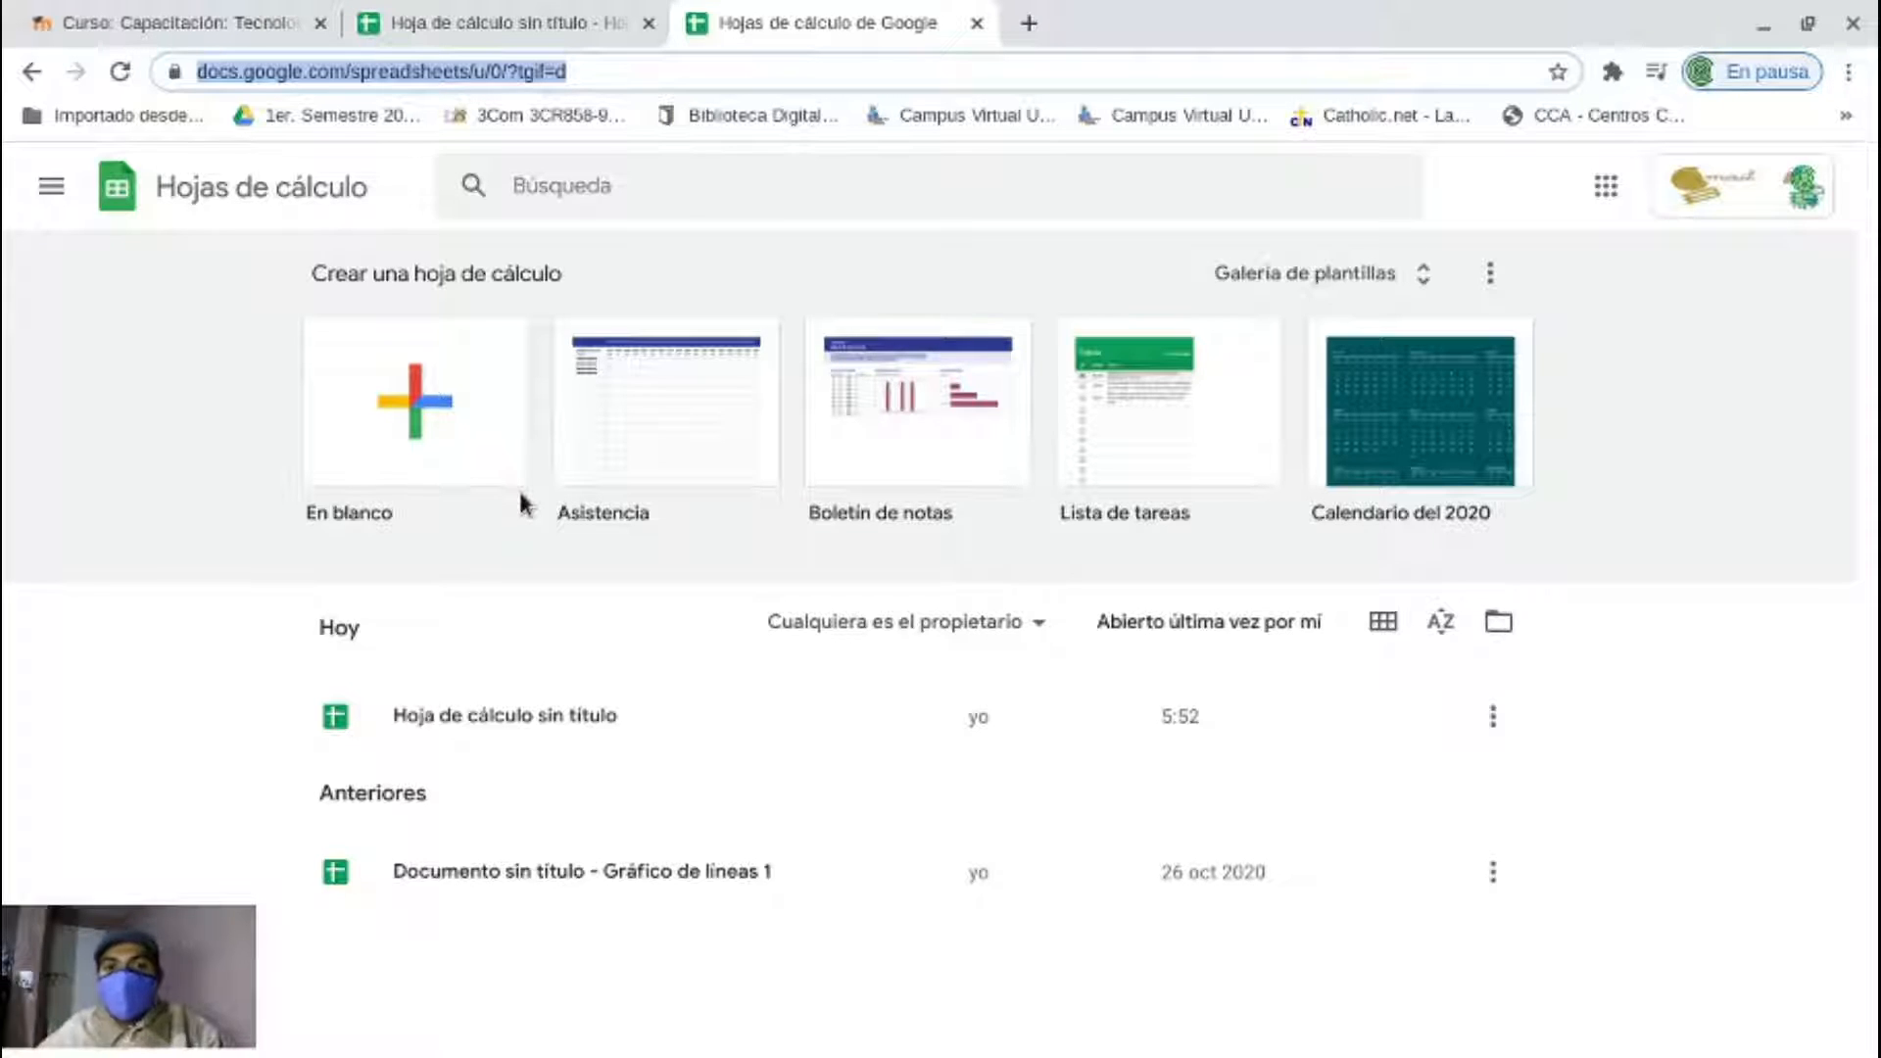
pyautogui.click(419, 408)
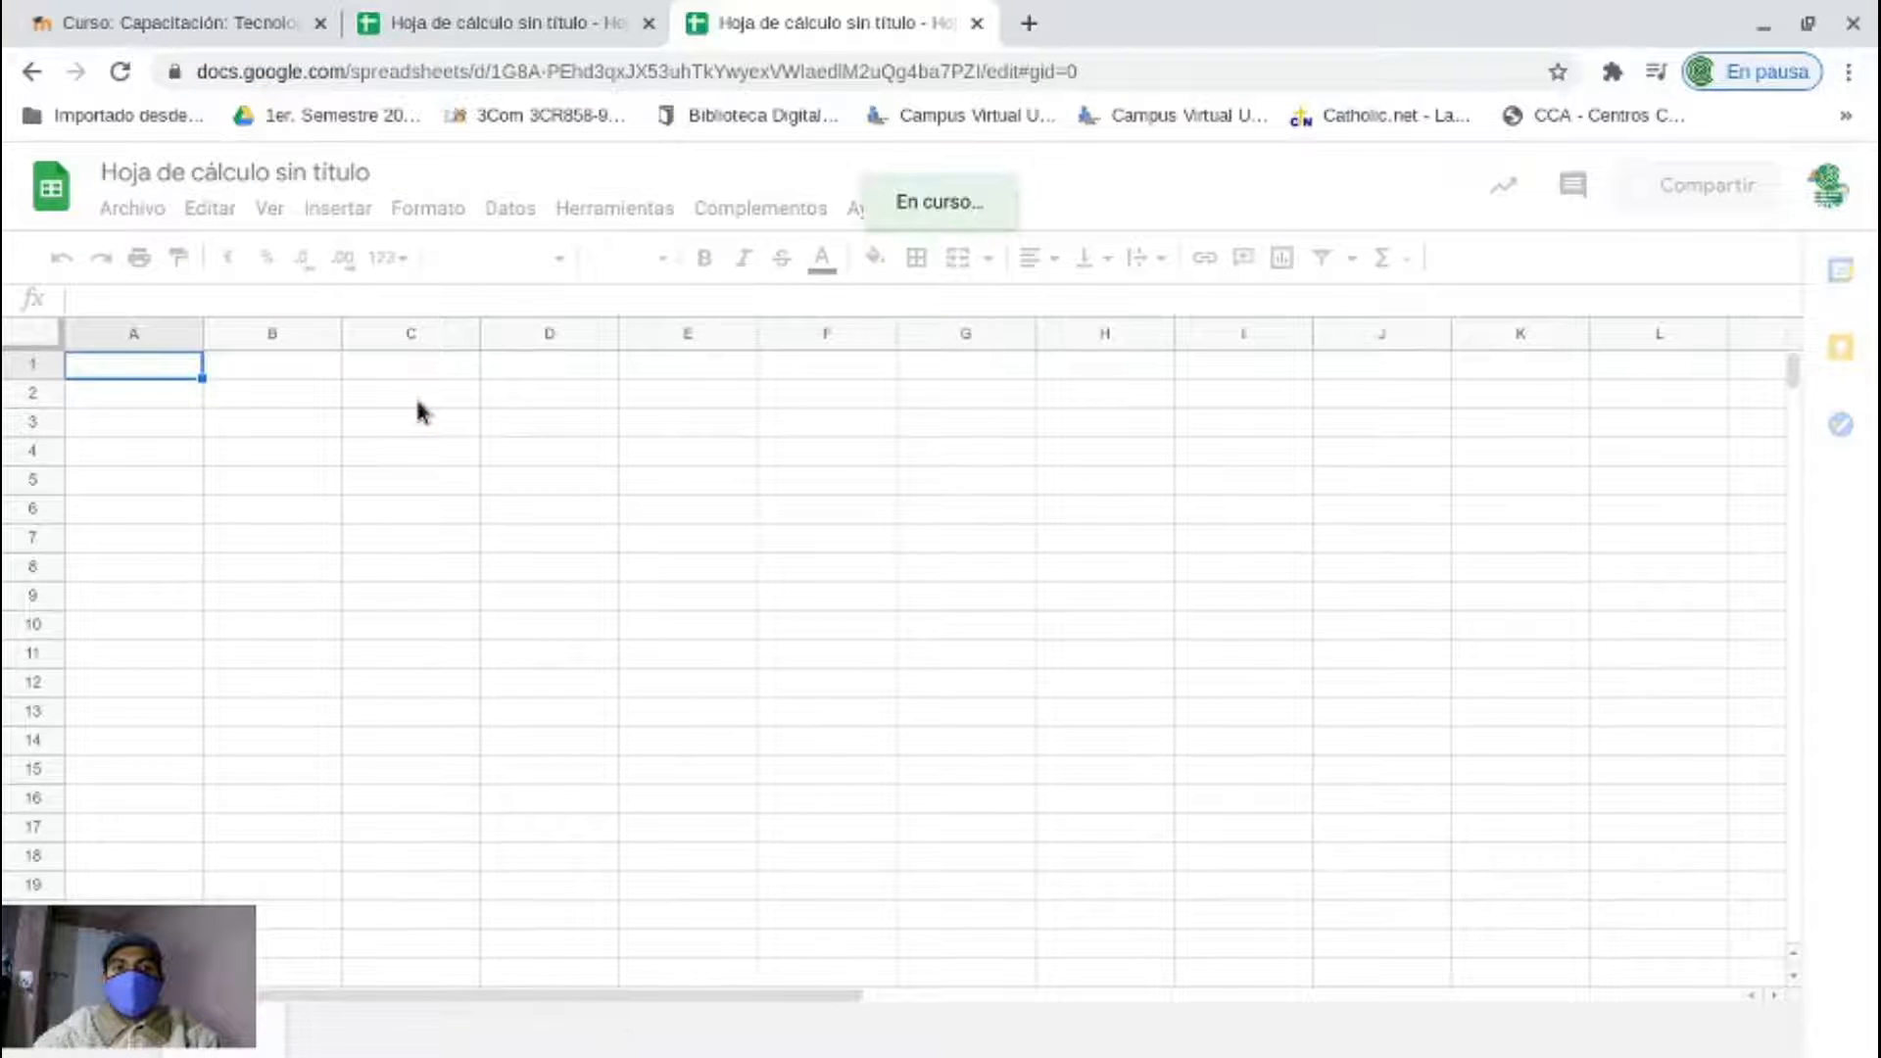
# - In the already open grades spreadsheet, enter =SUMA(B2:B6) in cell B10 beside "Total de suma"
pyautogui.click(516, 11)
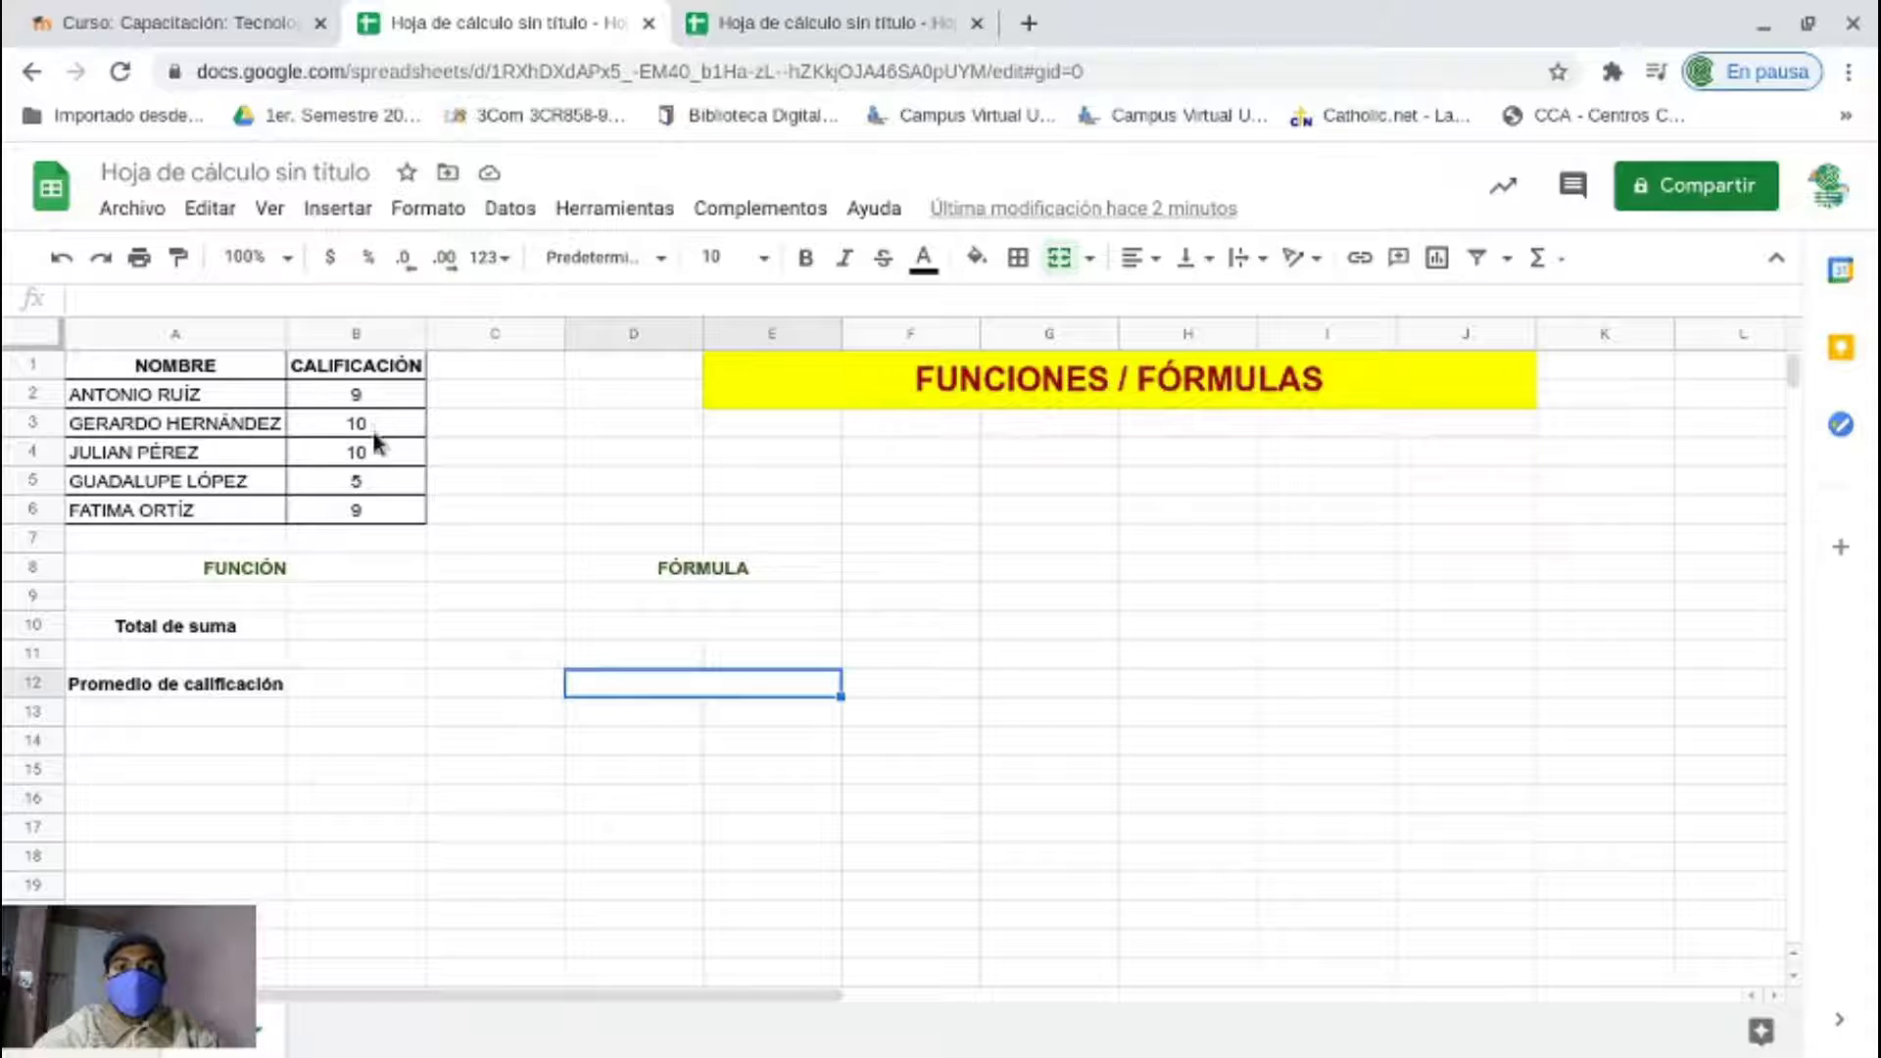
pyautogui.click(362, 632)
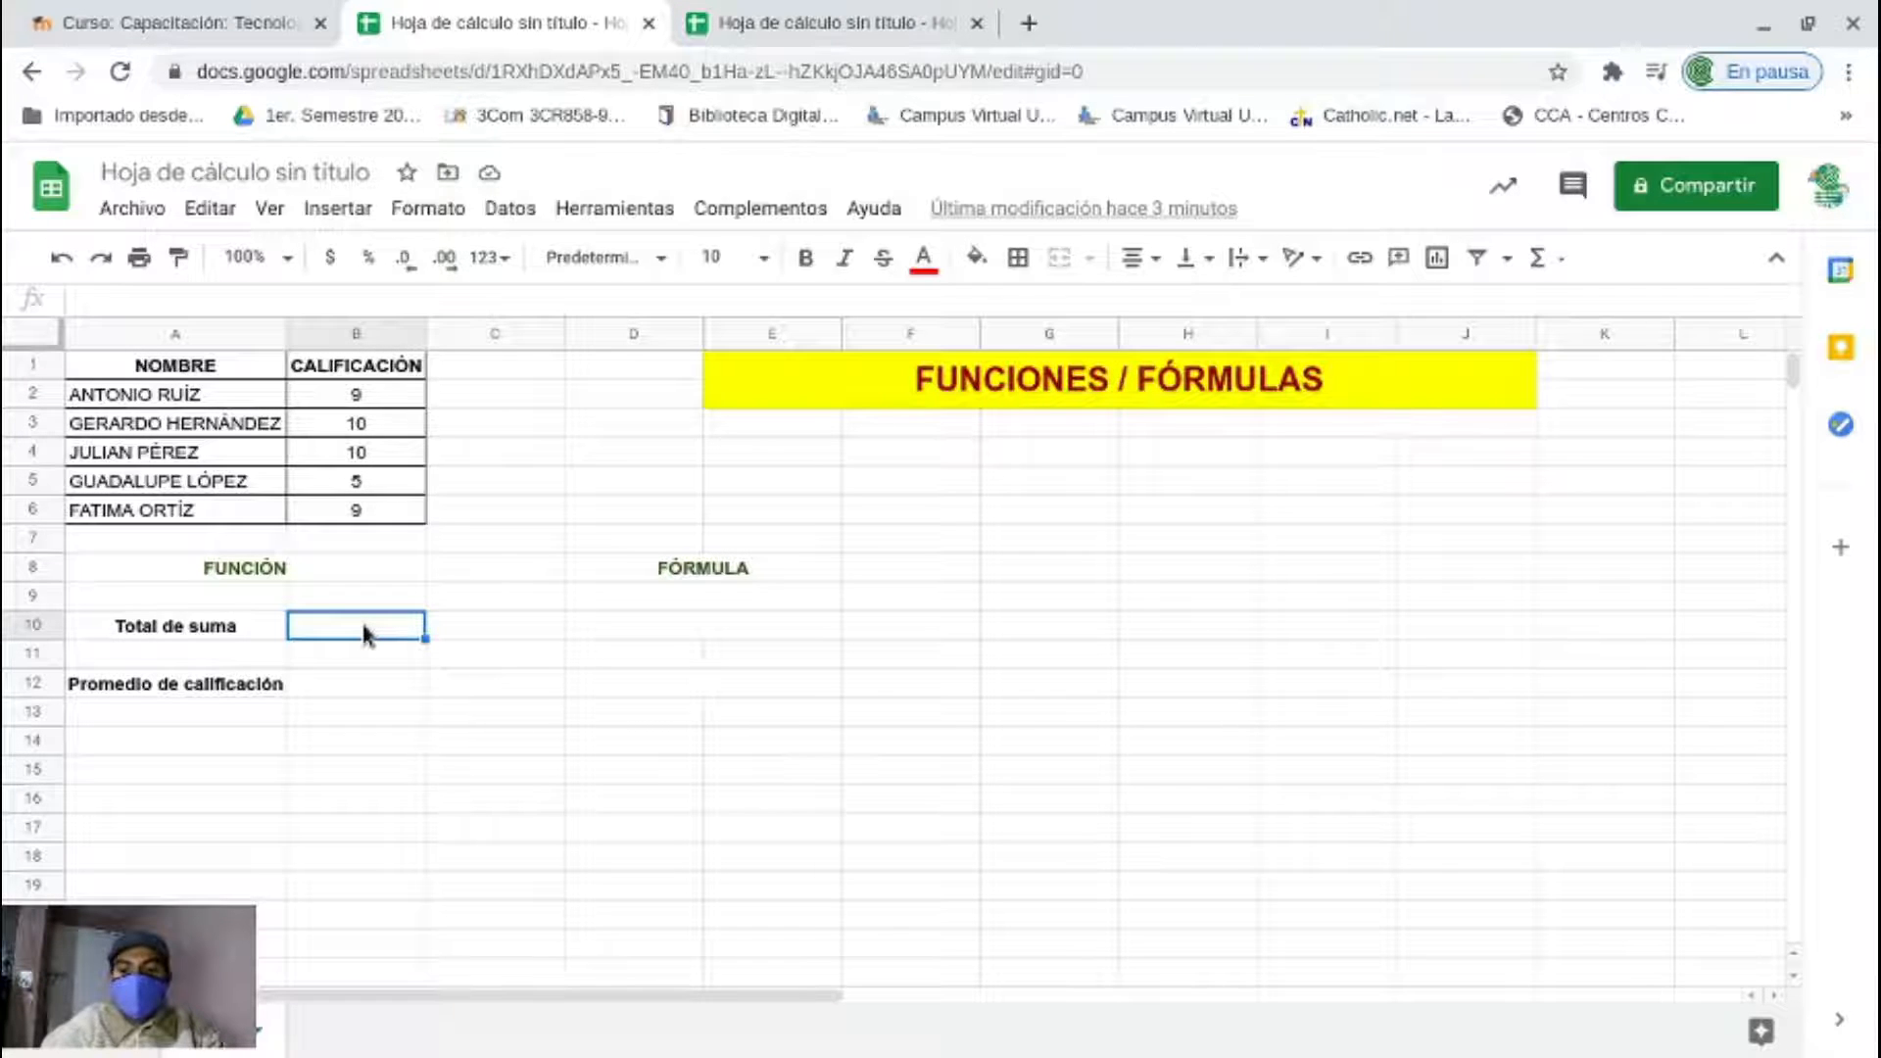
pyautogui.write('=')
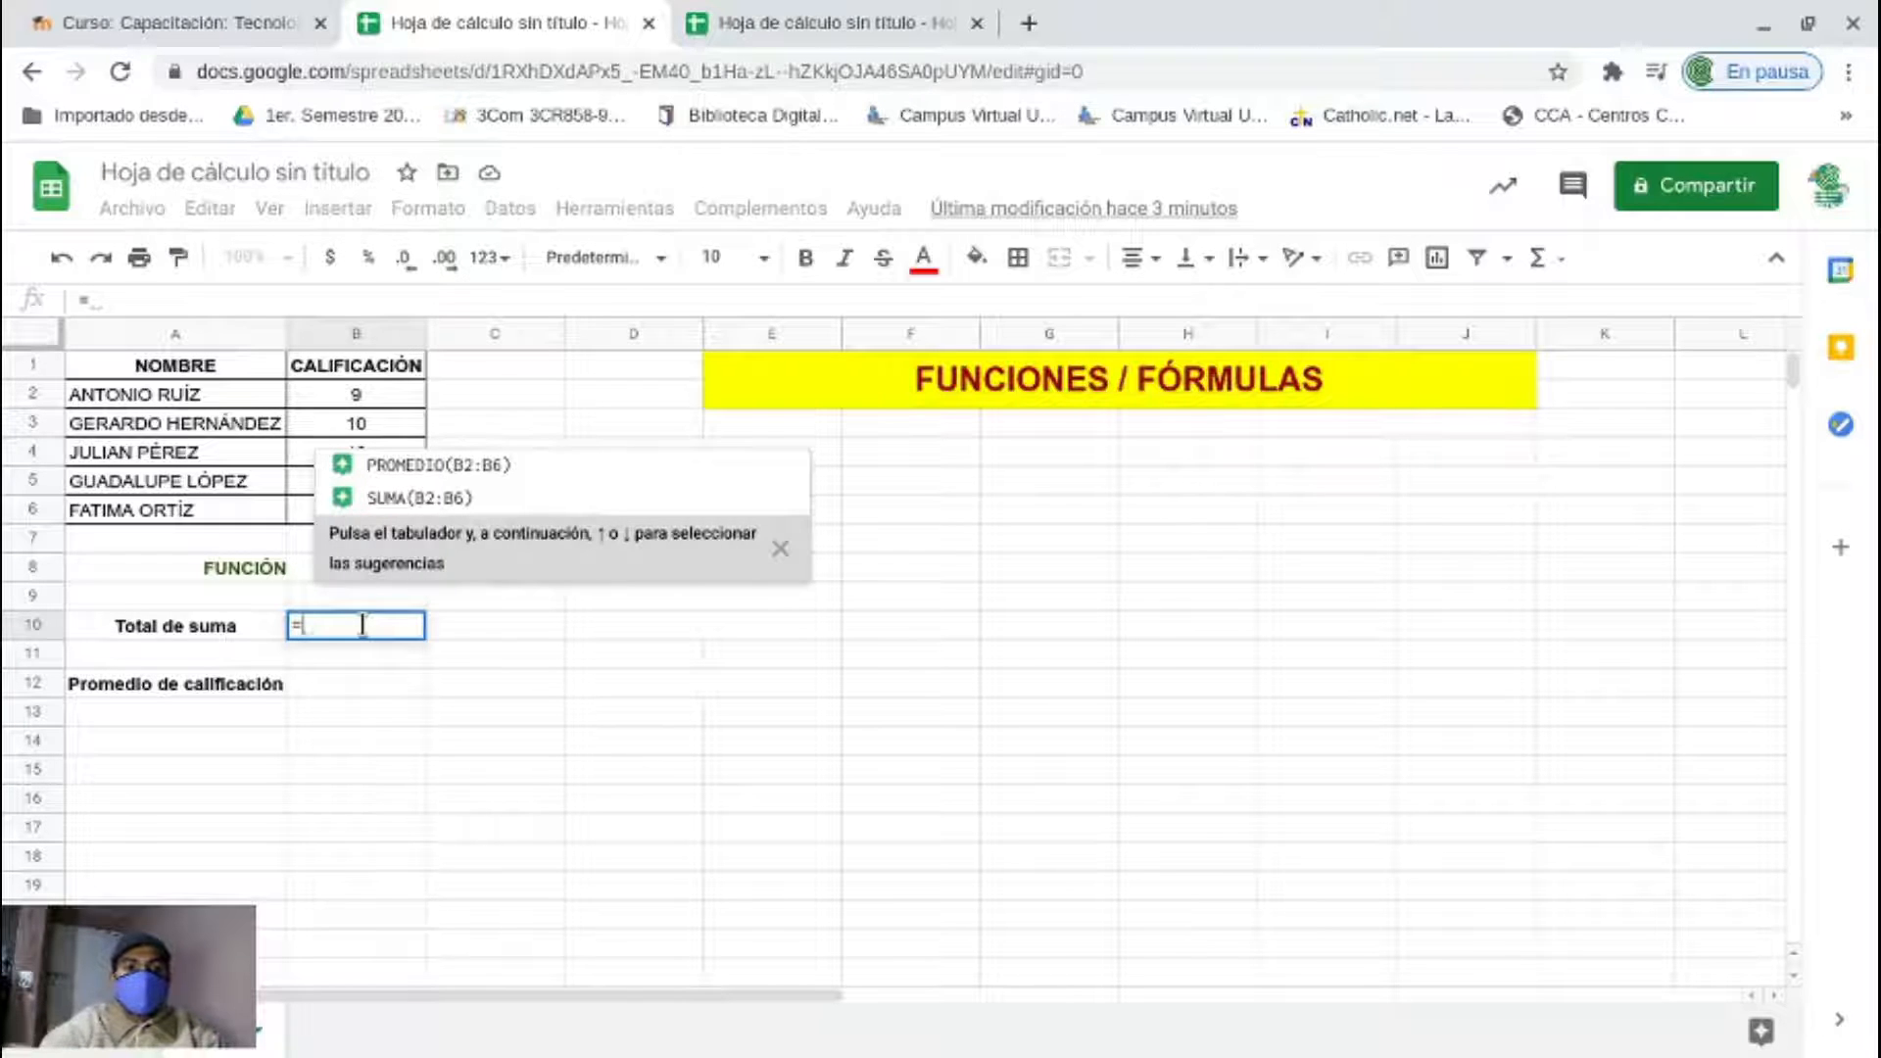
pyautogui.write('SU')
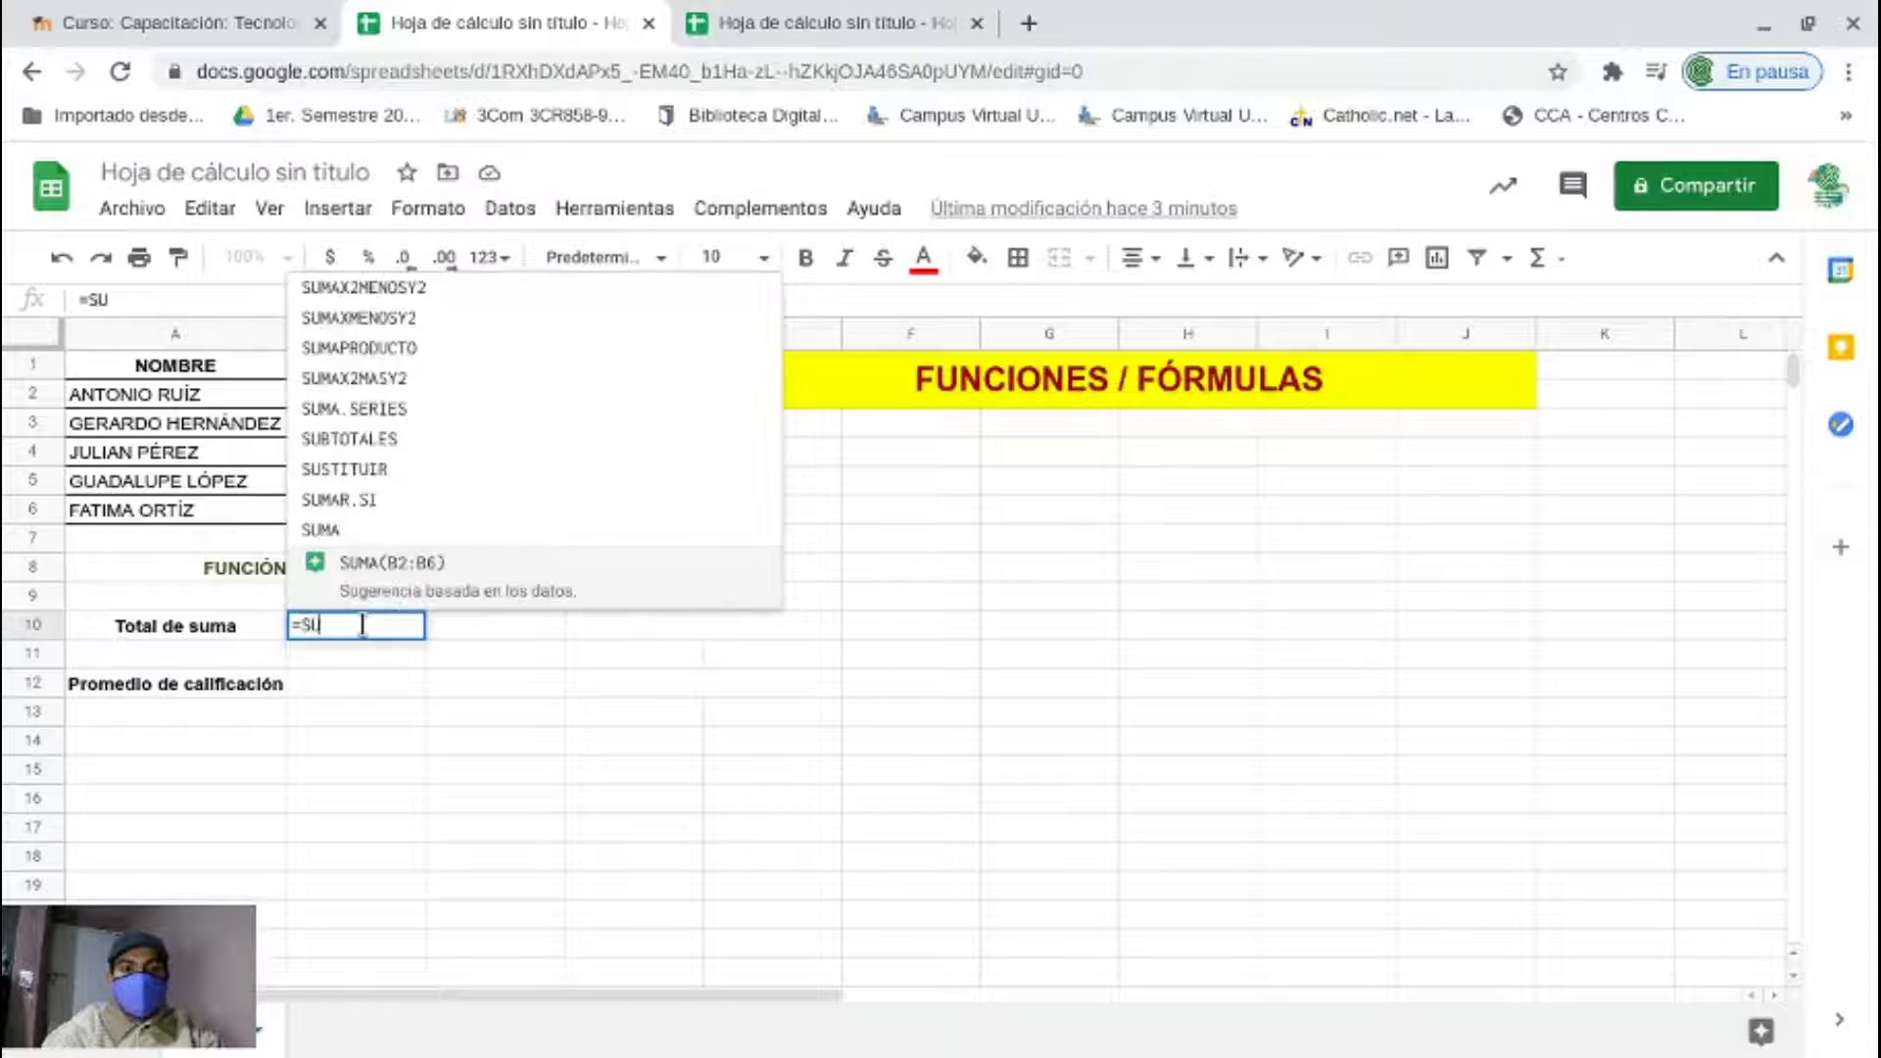
pyautogui.write('MA')
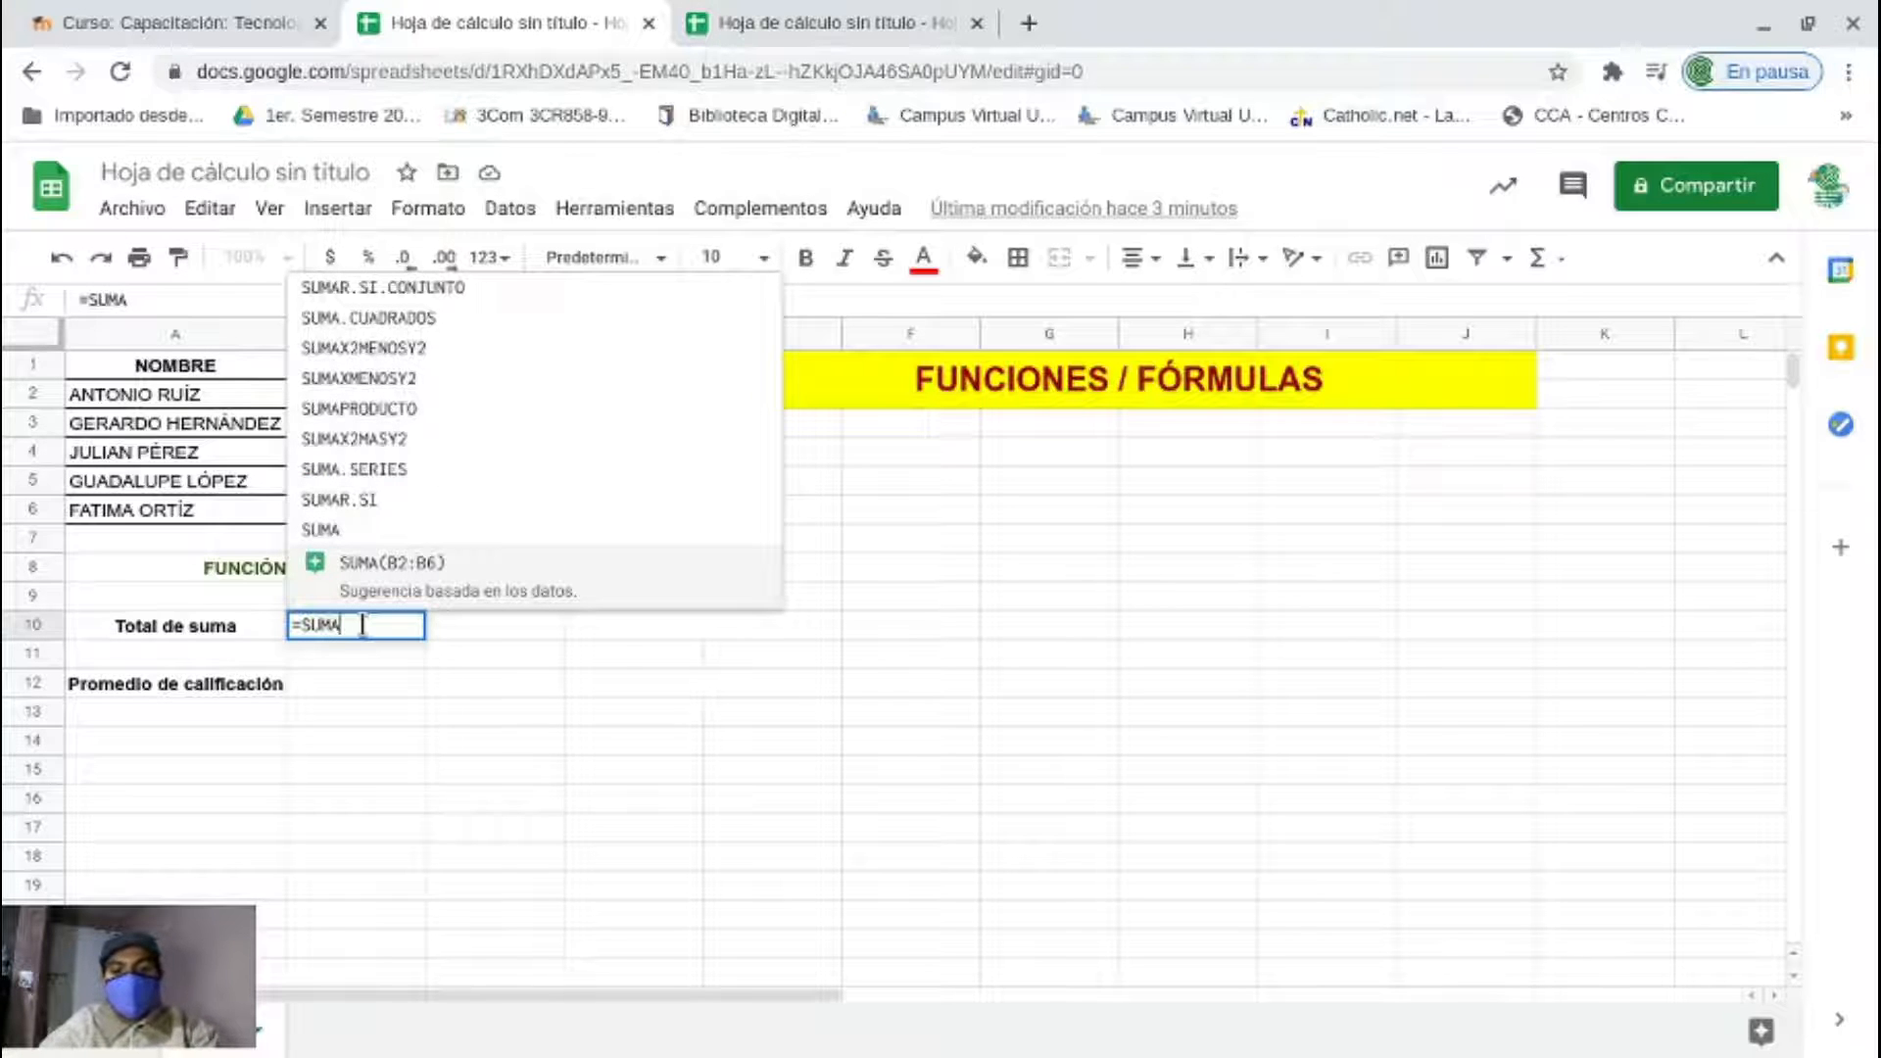
pyautogui.write('(')
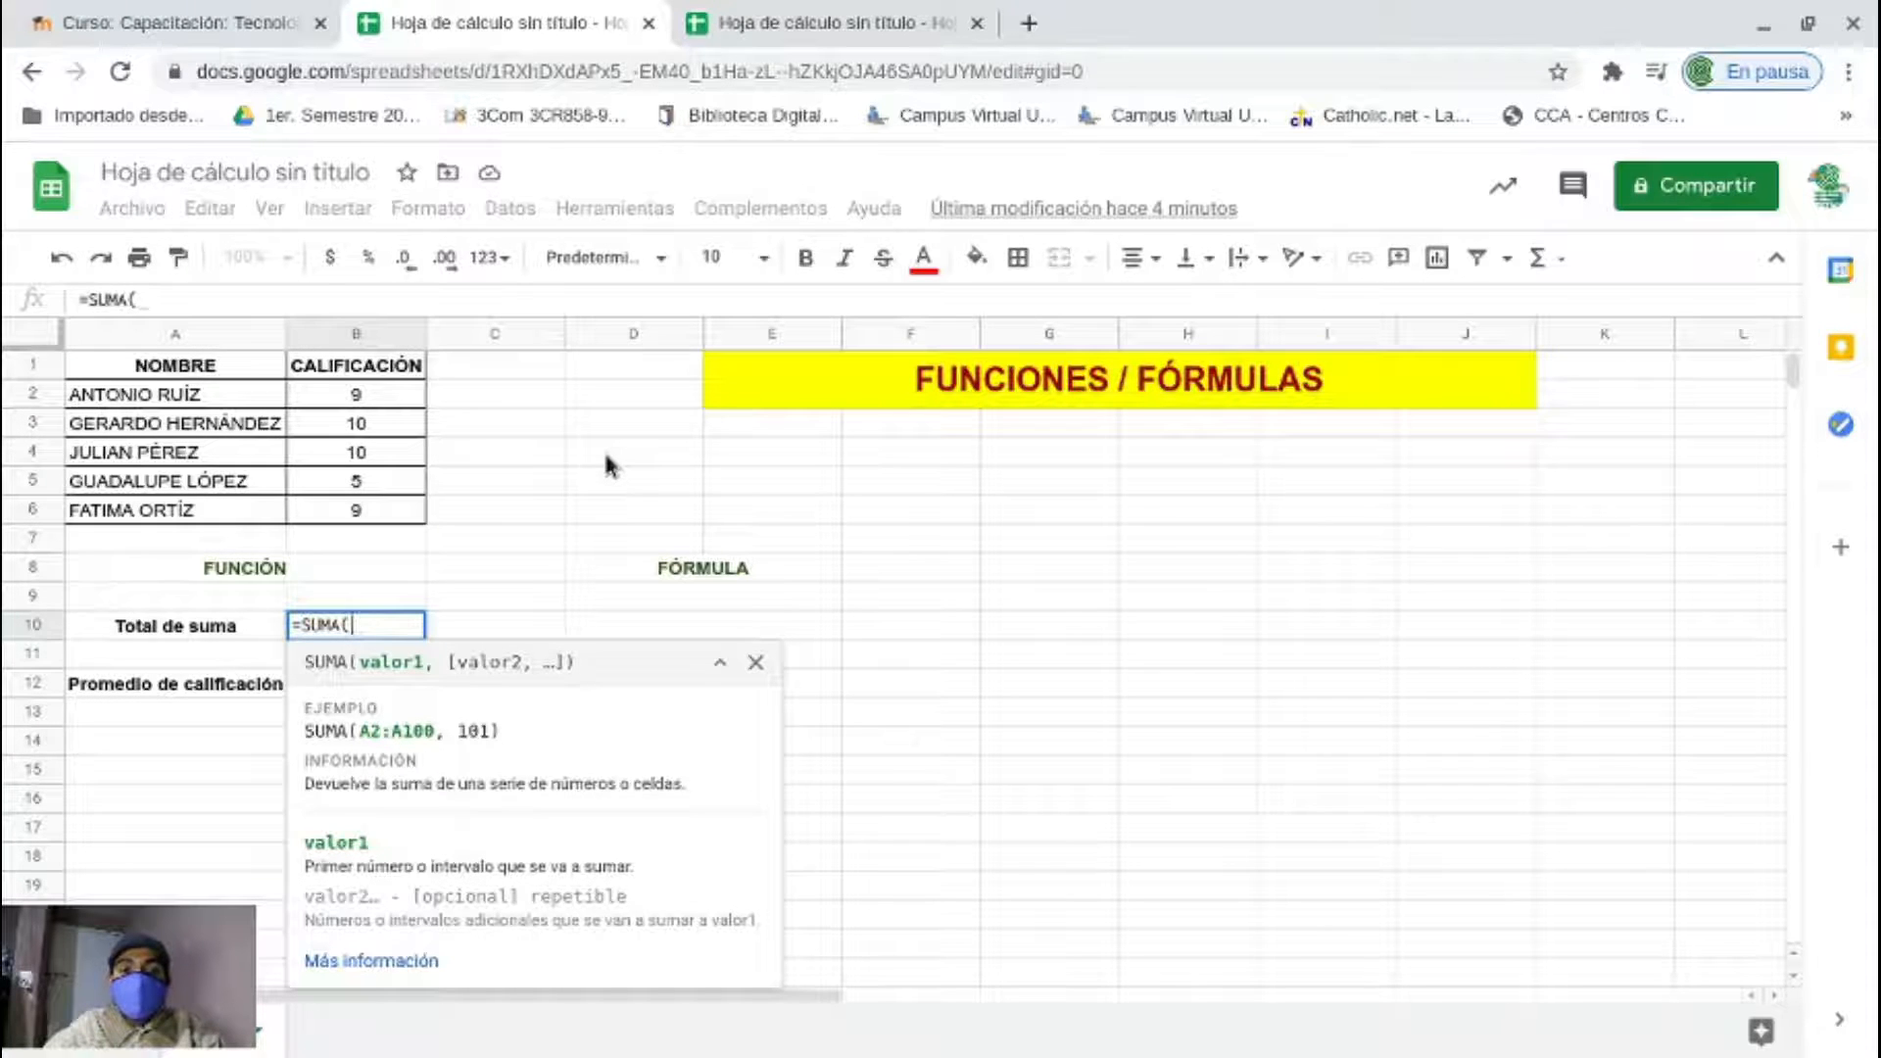
pyautogui.click(372, 402)
pyautogui.moveTo(372, 401); pyautogui.dragTo(375, 512)
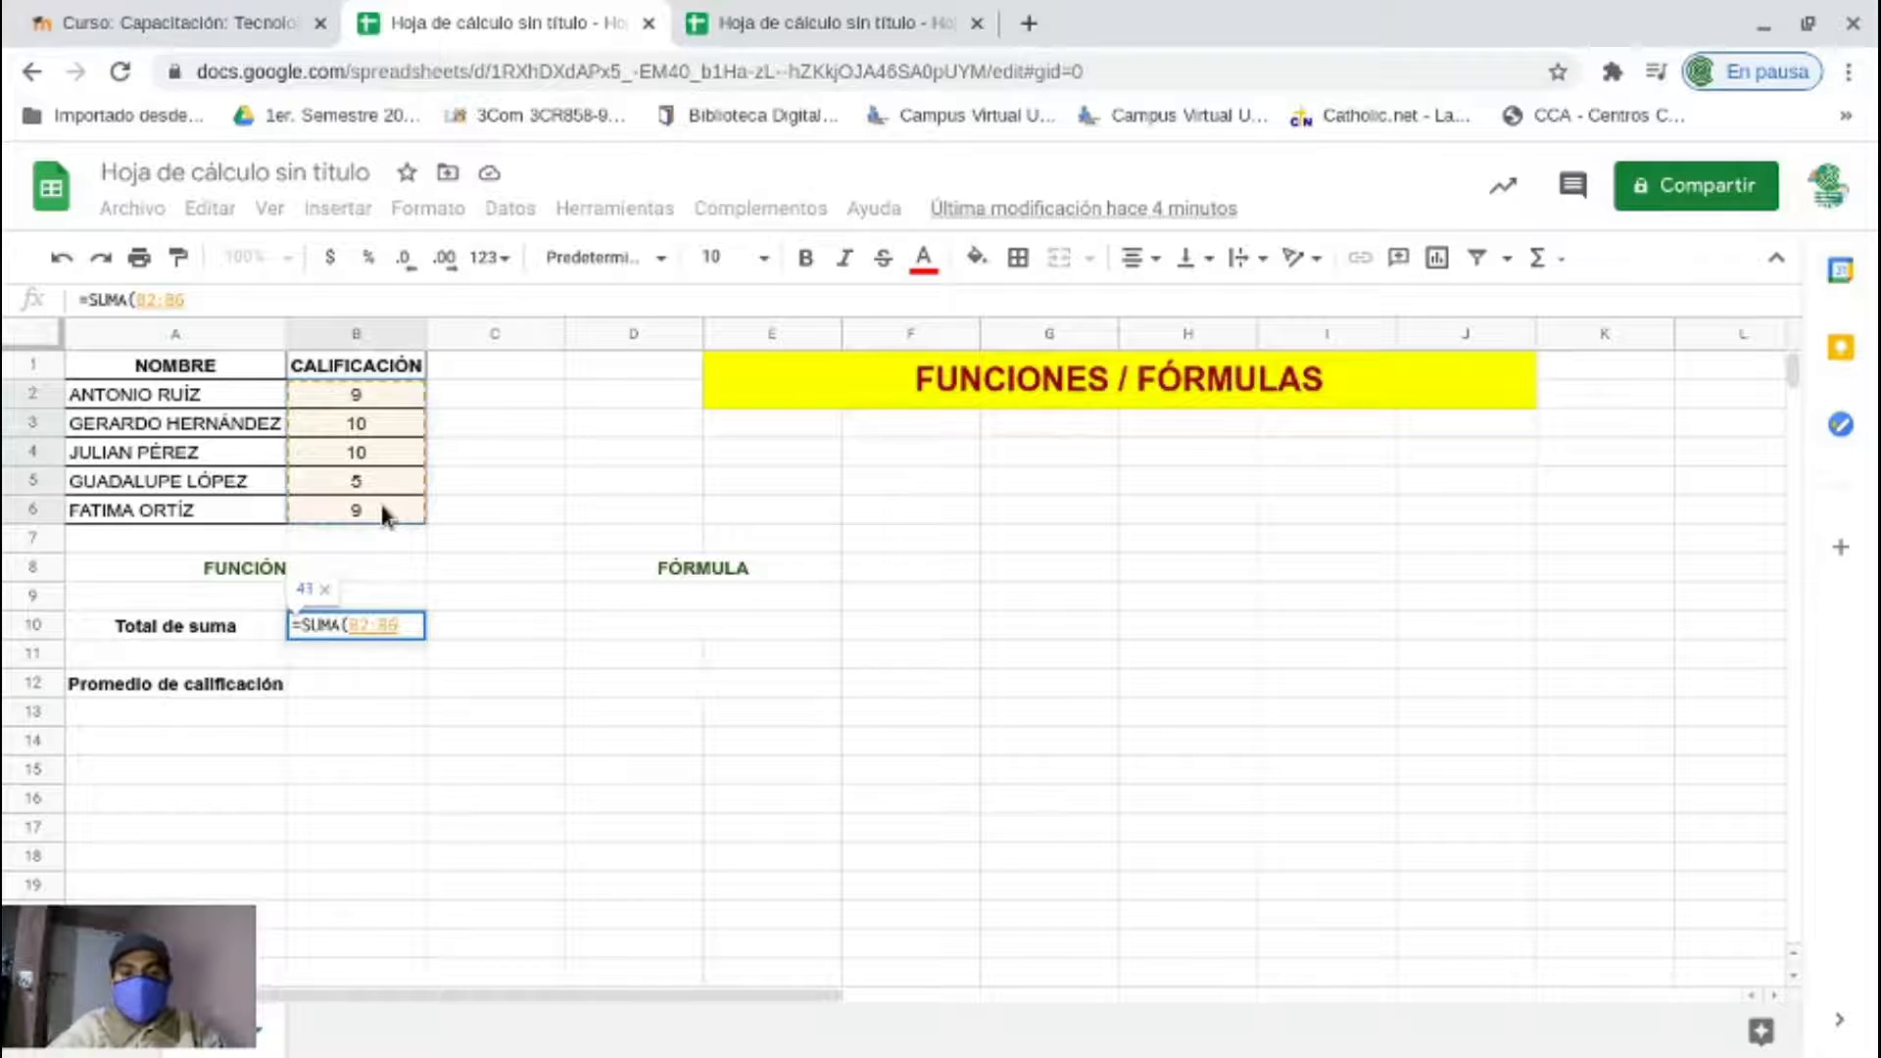
pyautogui.write(')')
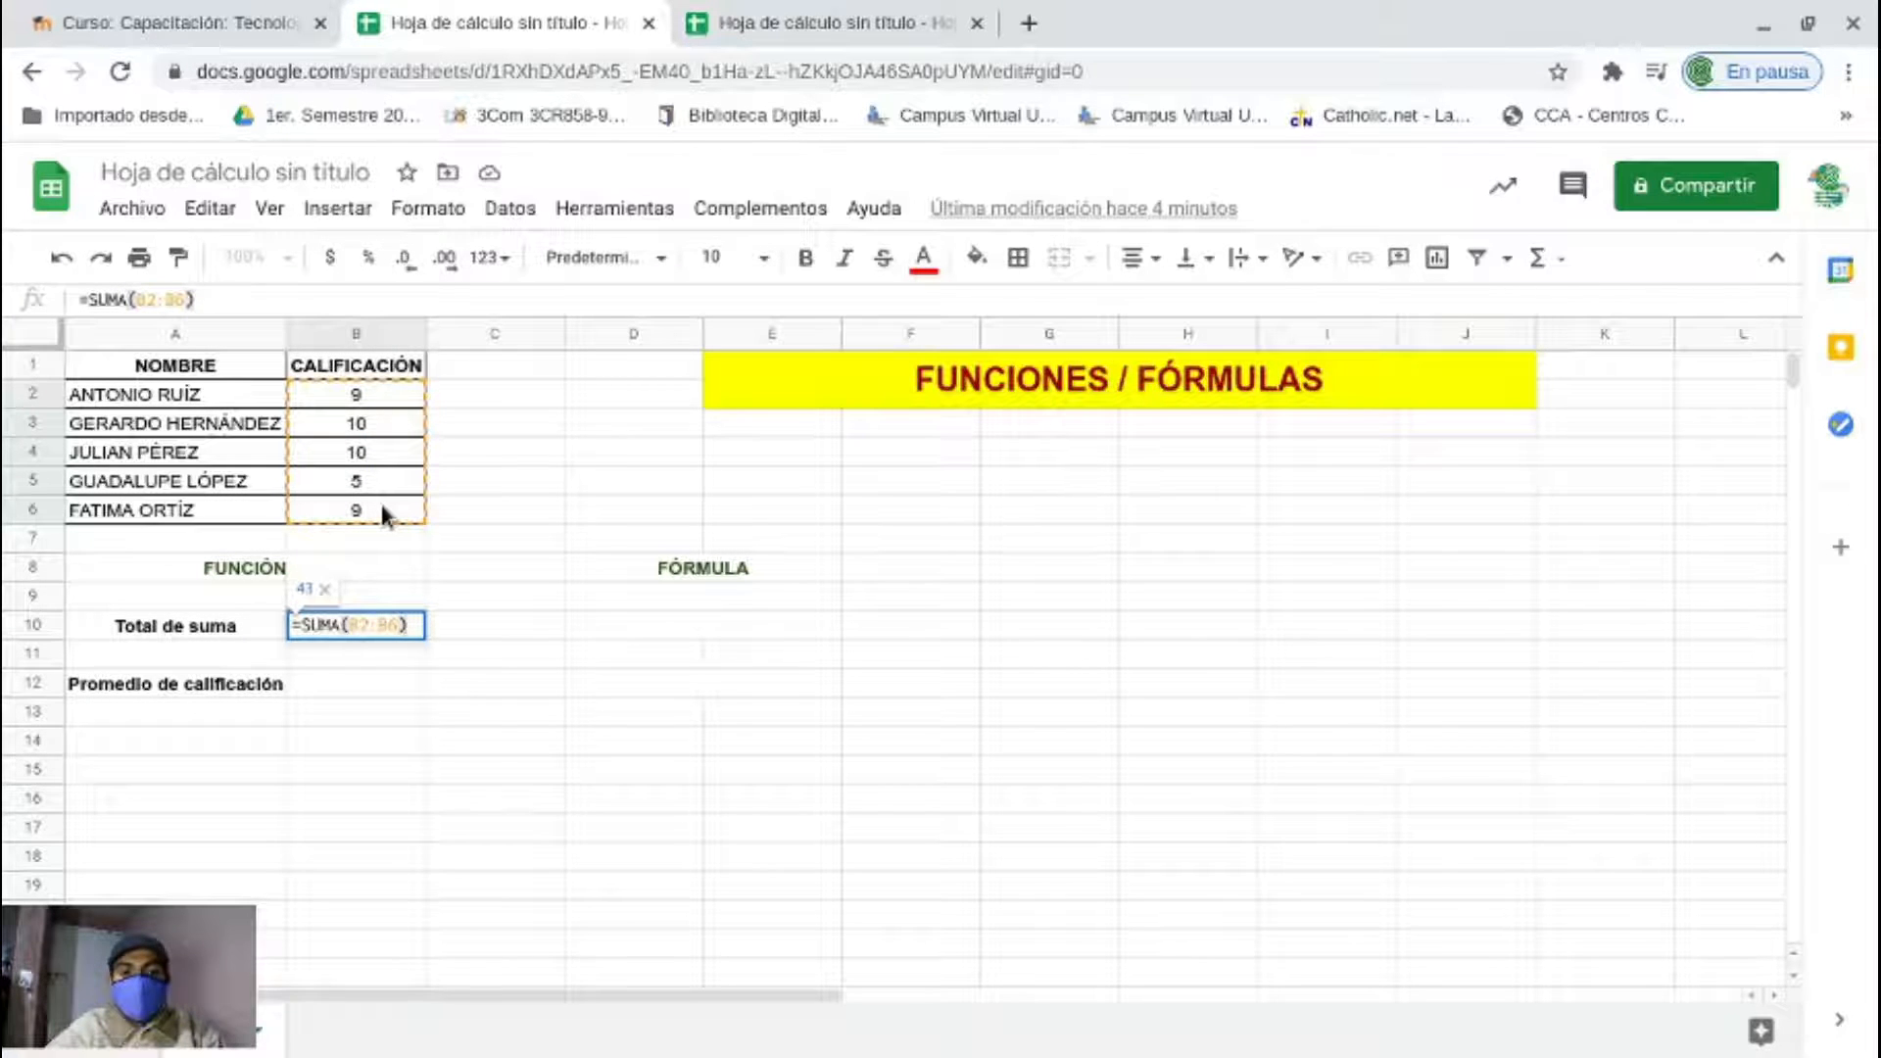
pyautogui.press('Return')
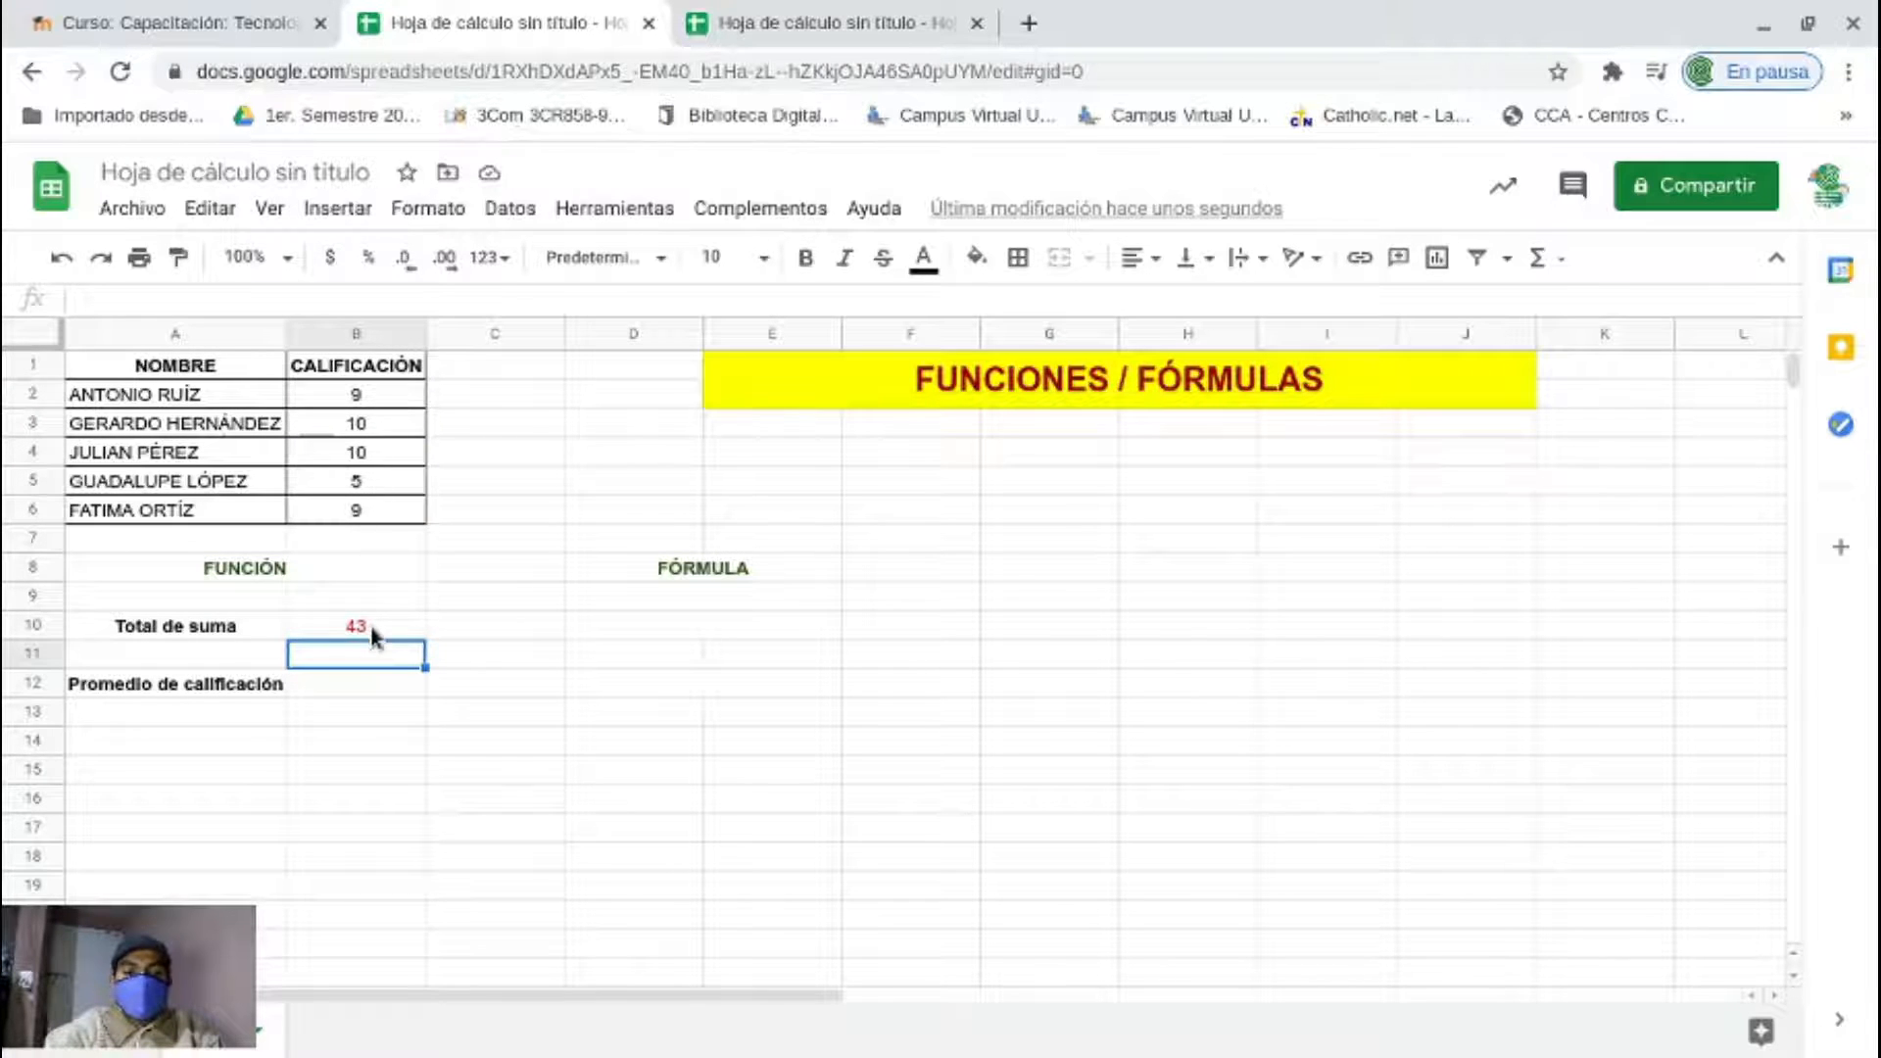
# - Enter =PROMEDIO(B2:B6) in cell B12 beside "Promedio de calificación"
pyautogui.click(368, 694)
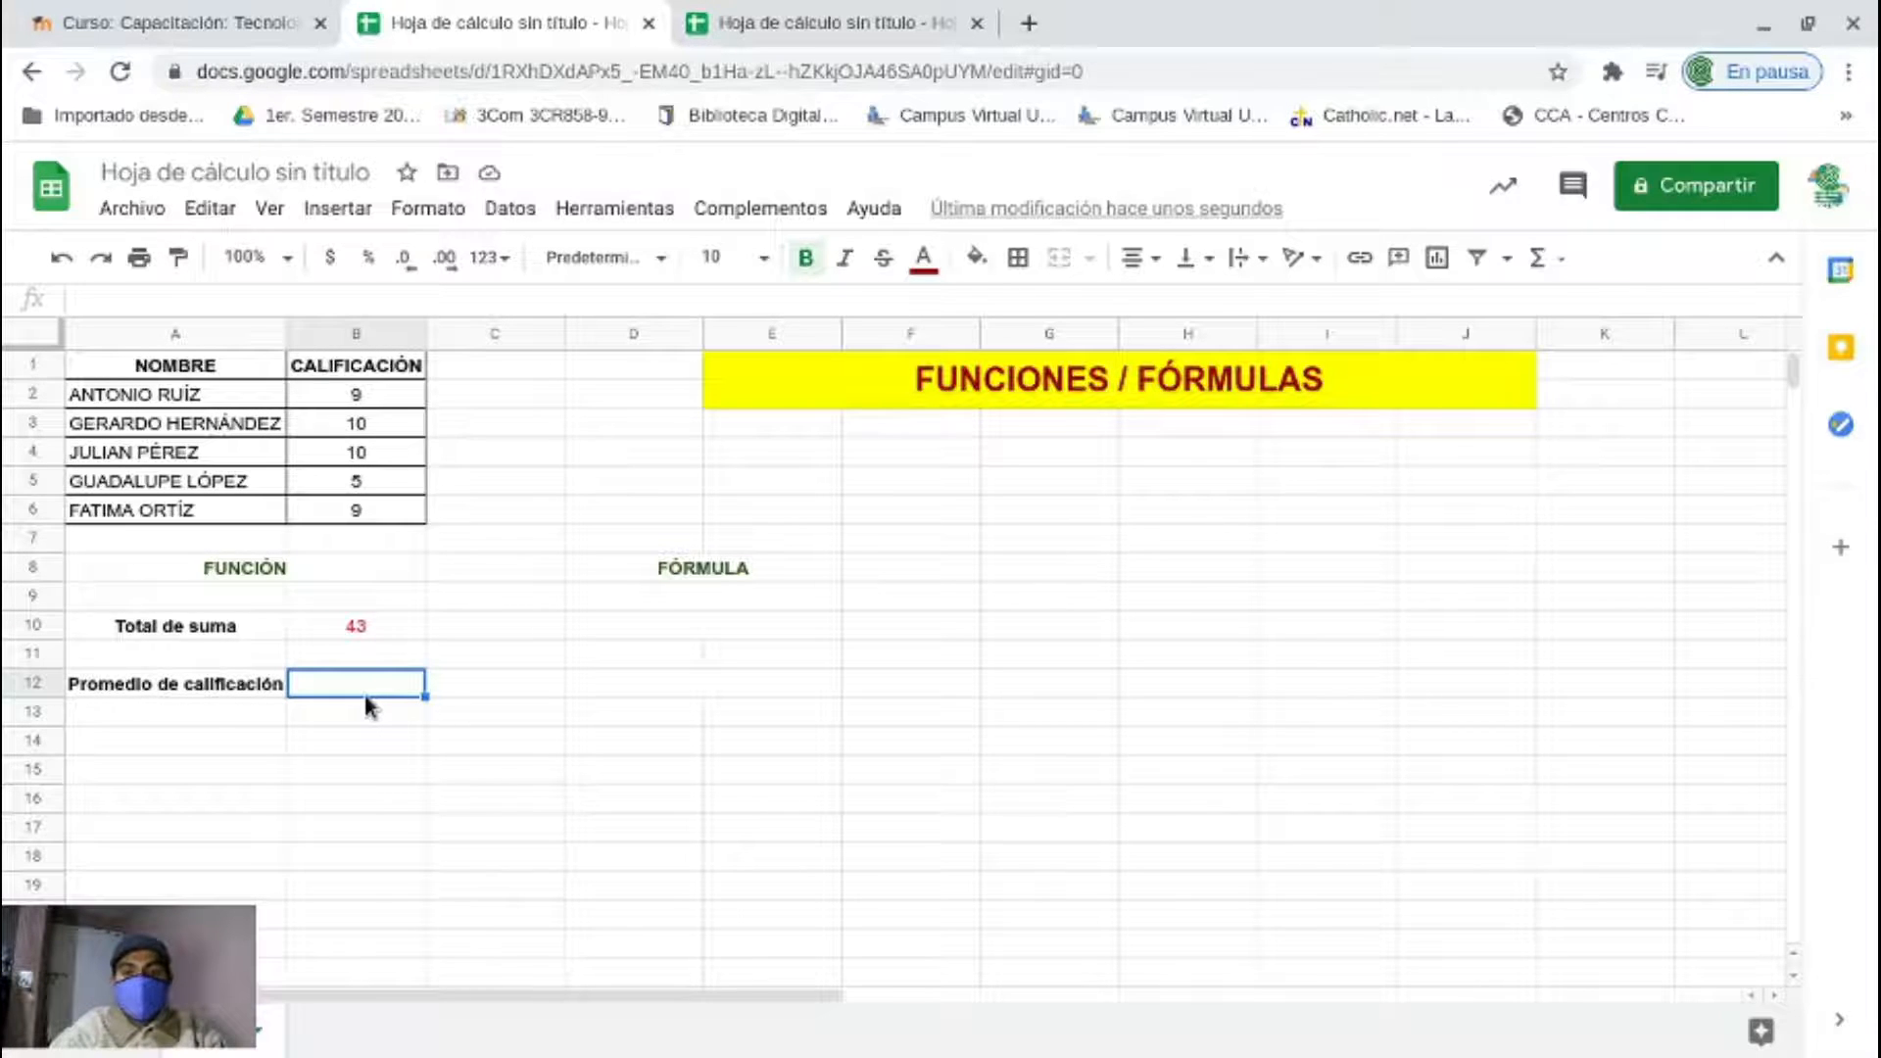
pyautogui.write('=')
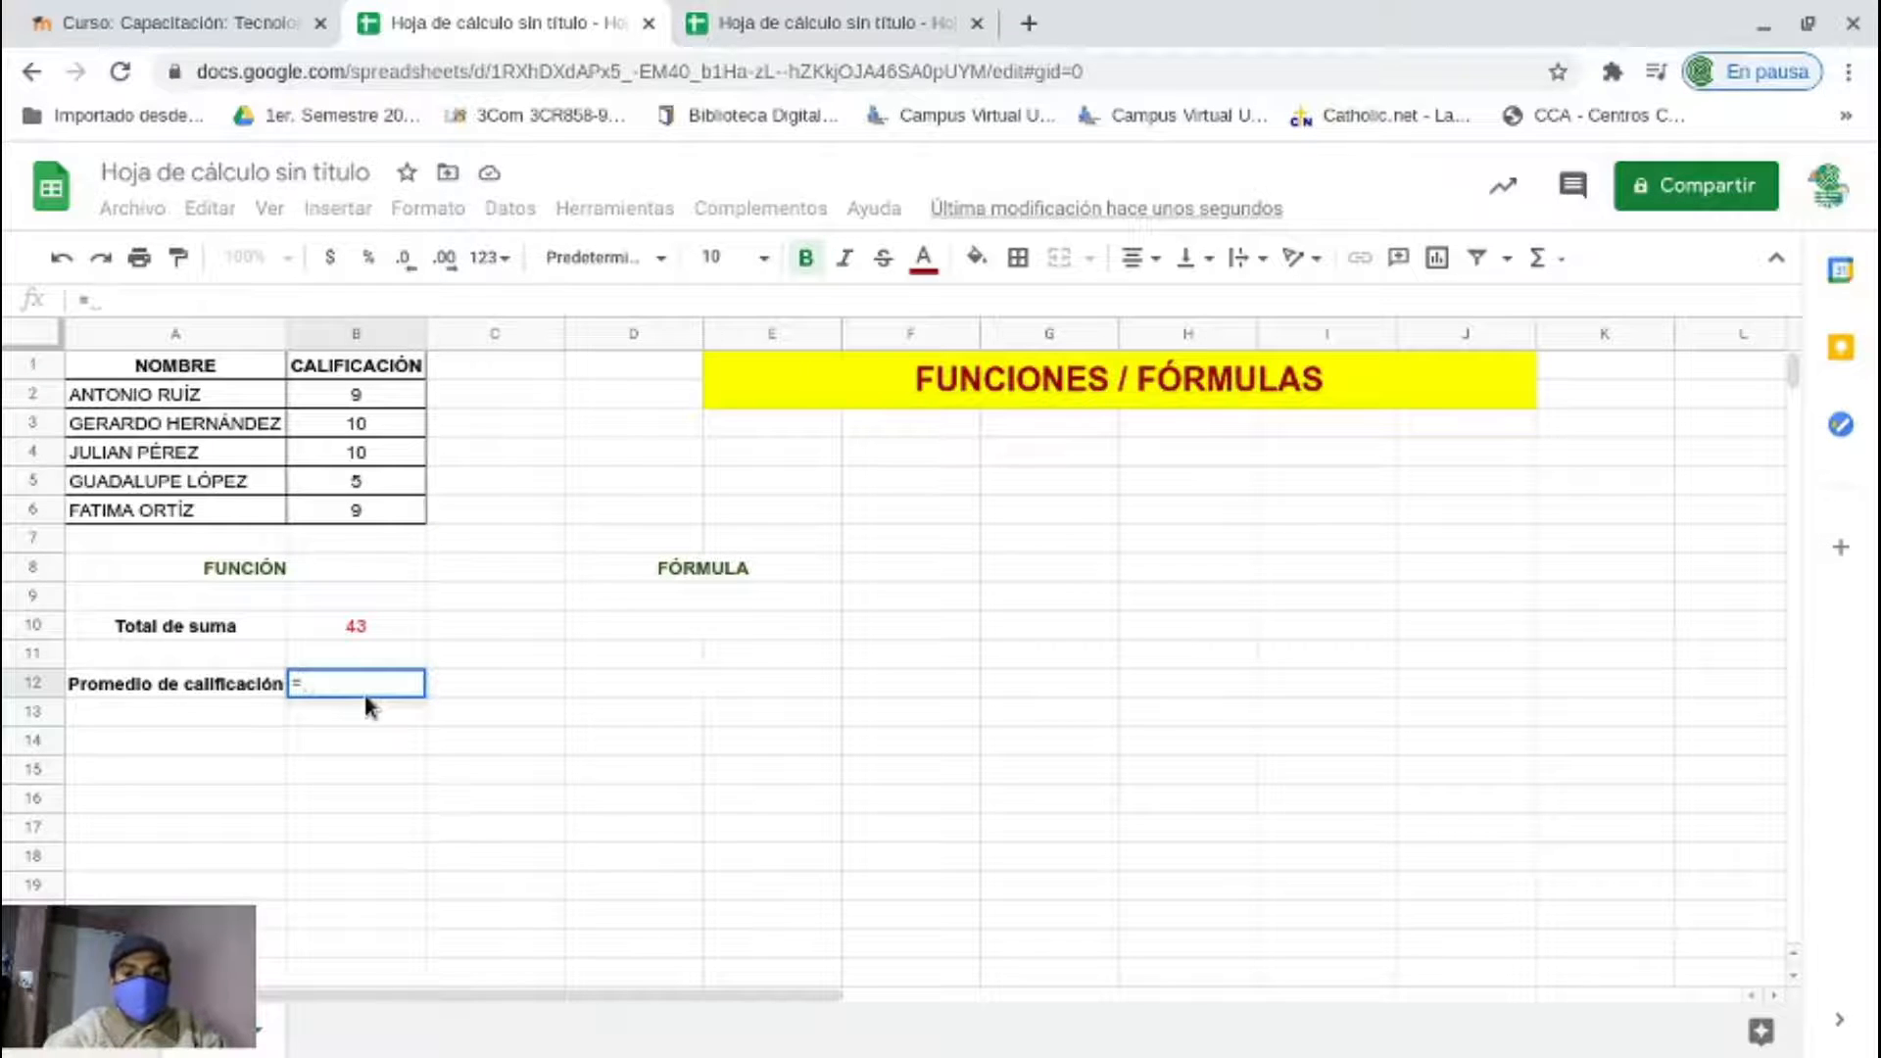
pyautogui.write('PROMEDIO')
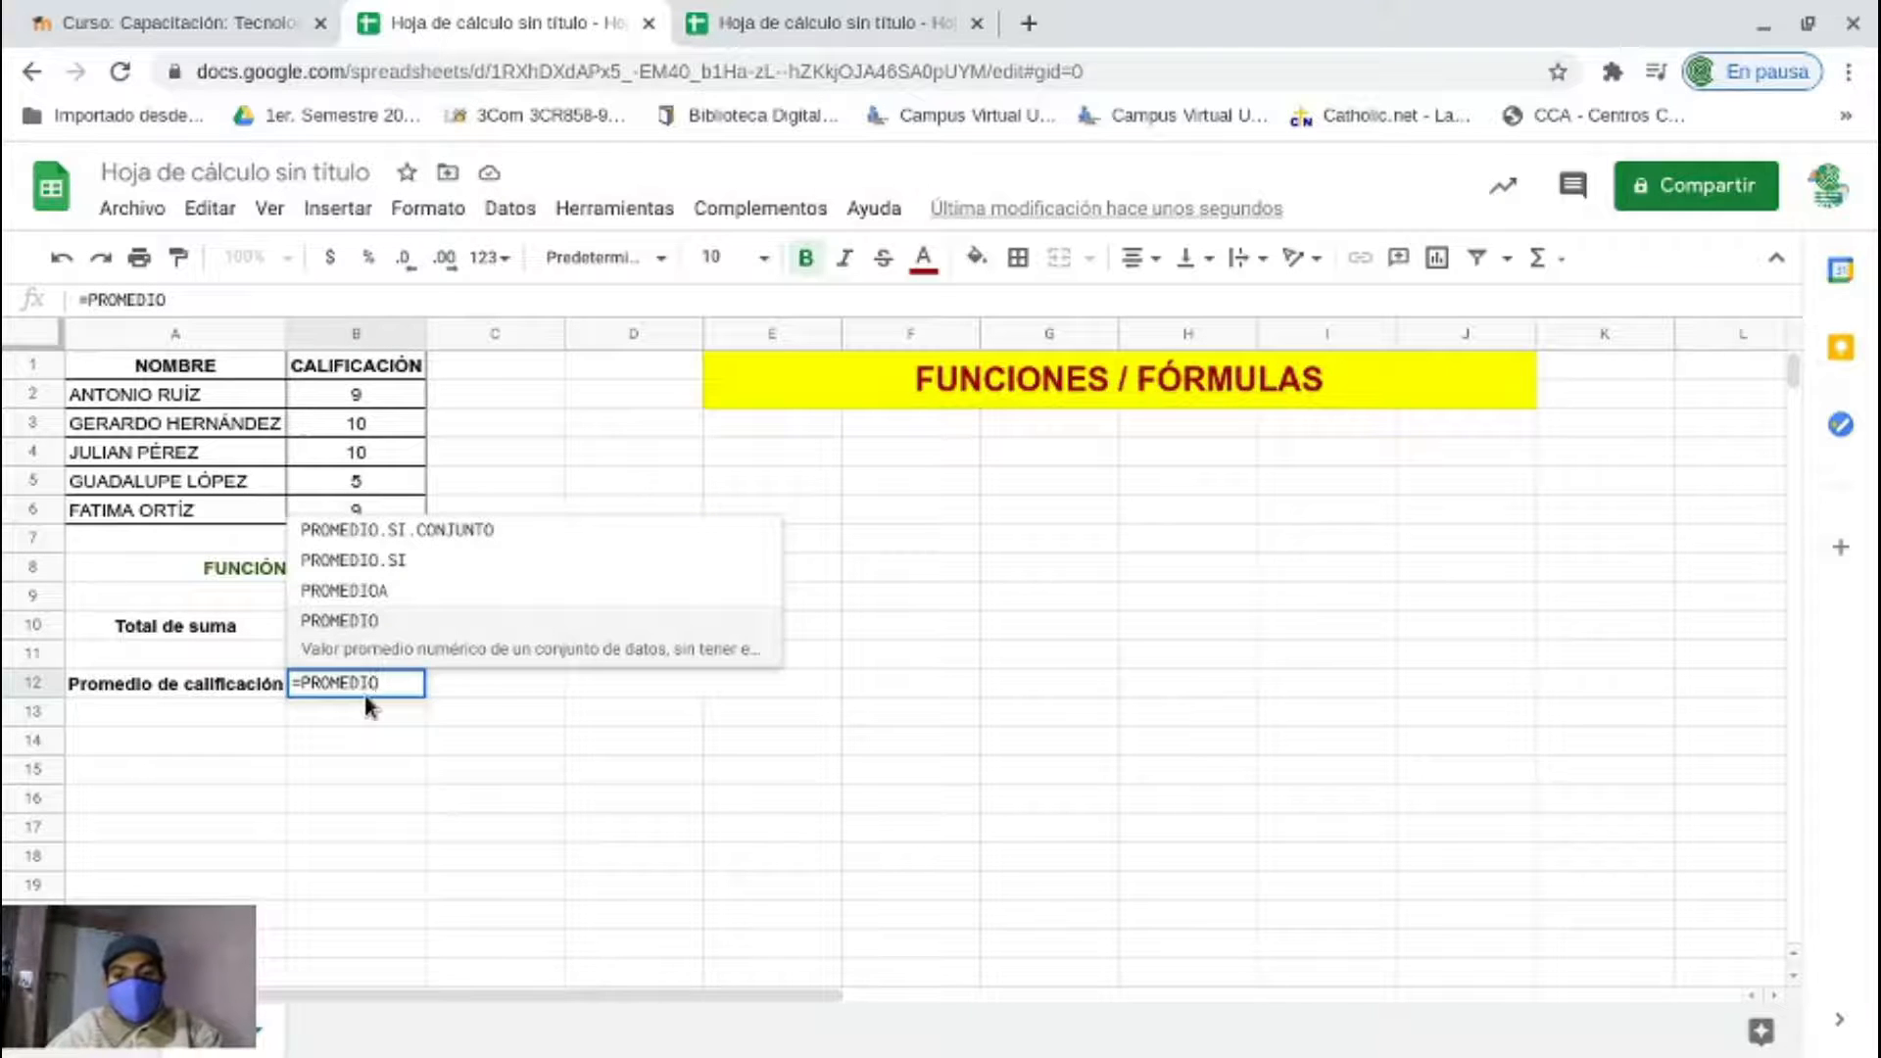
pyautogui.write('(')
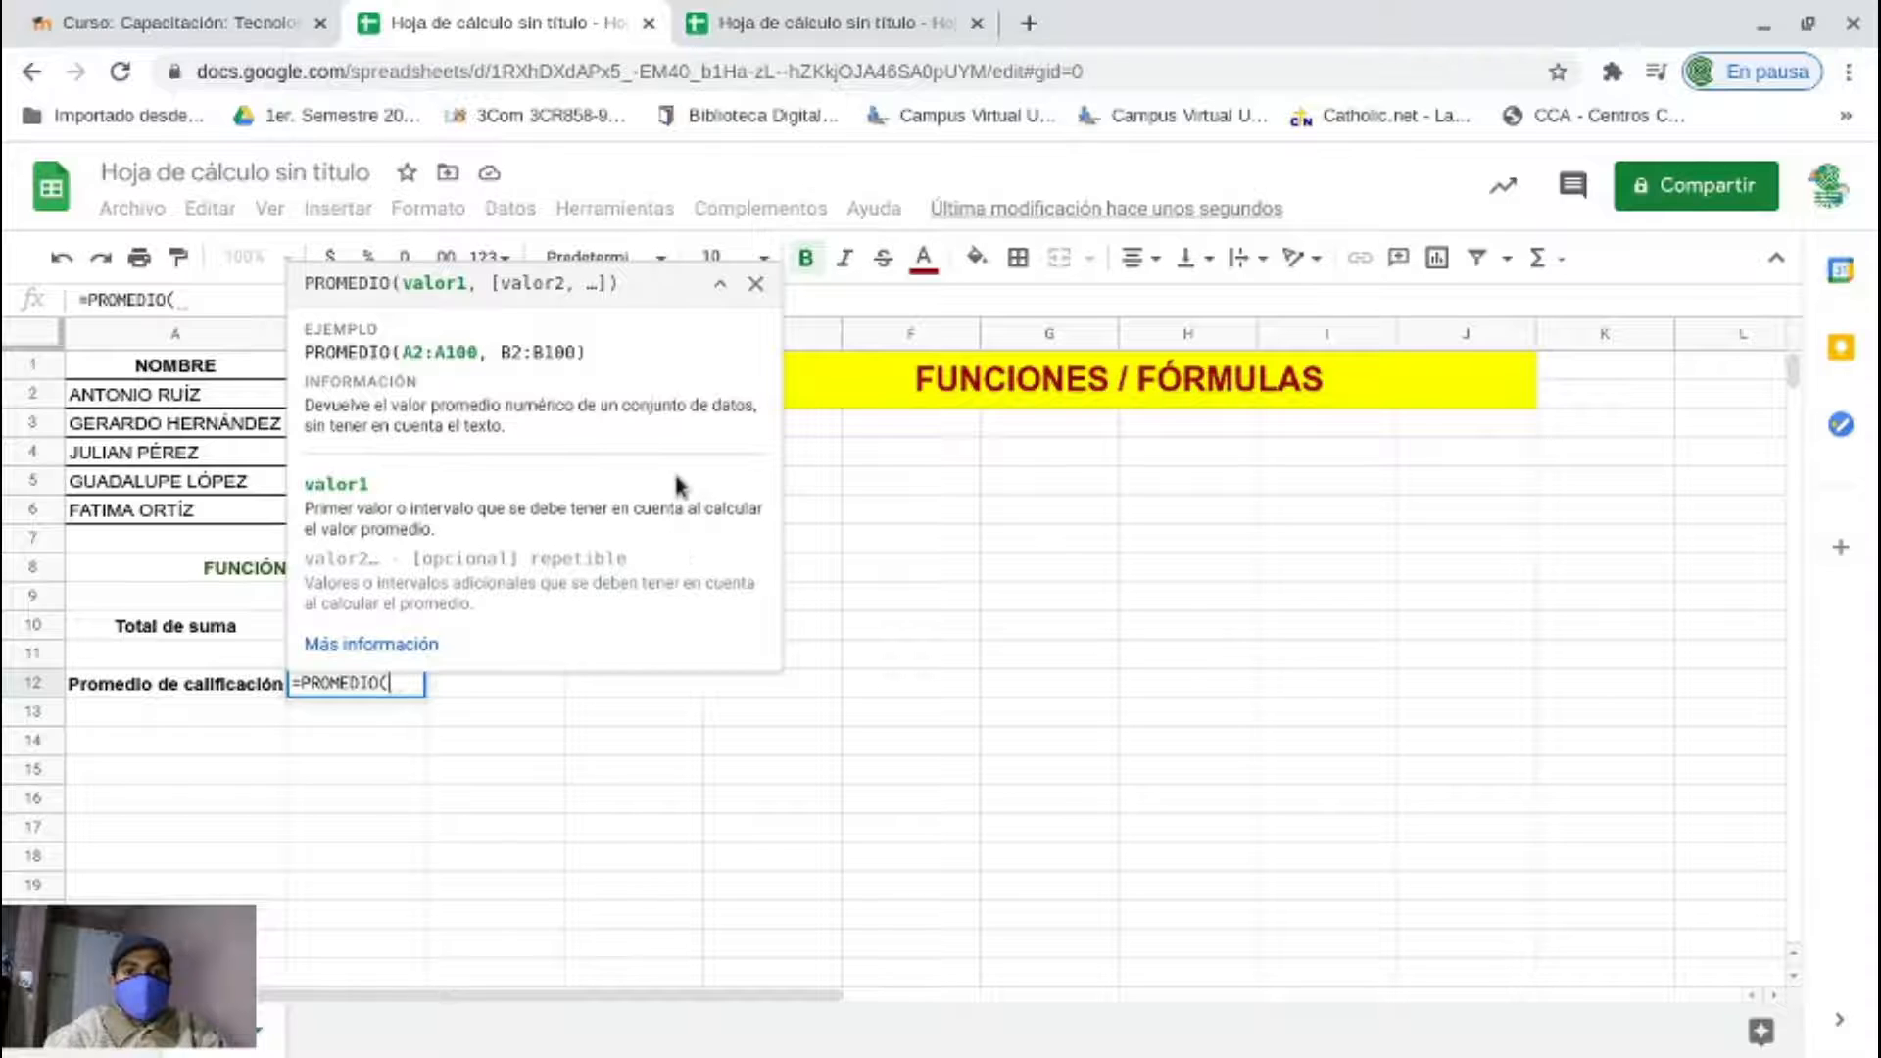
pyautogui.click(720, 284)
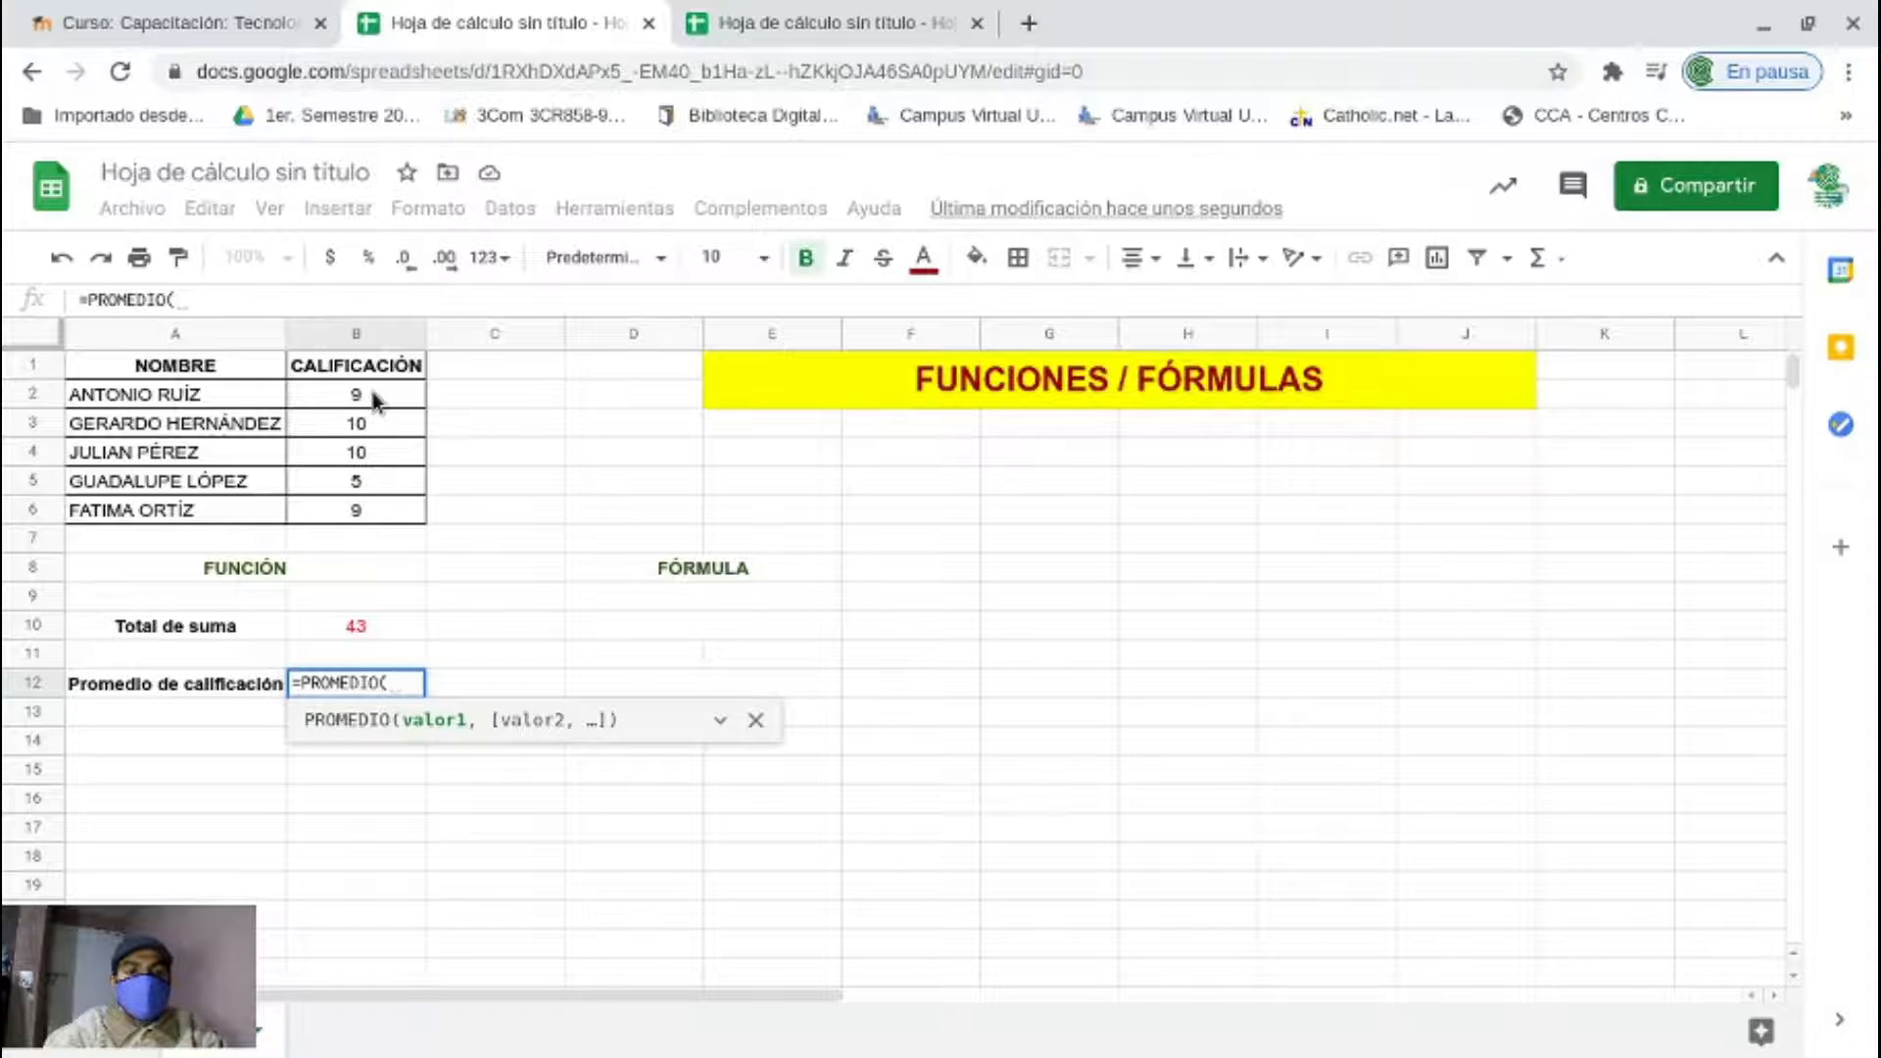
pyautogui.moveTo(372, 396); pyautogui.dragTo(367, 511)
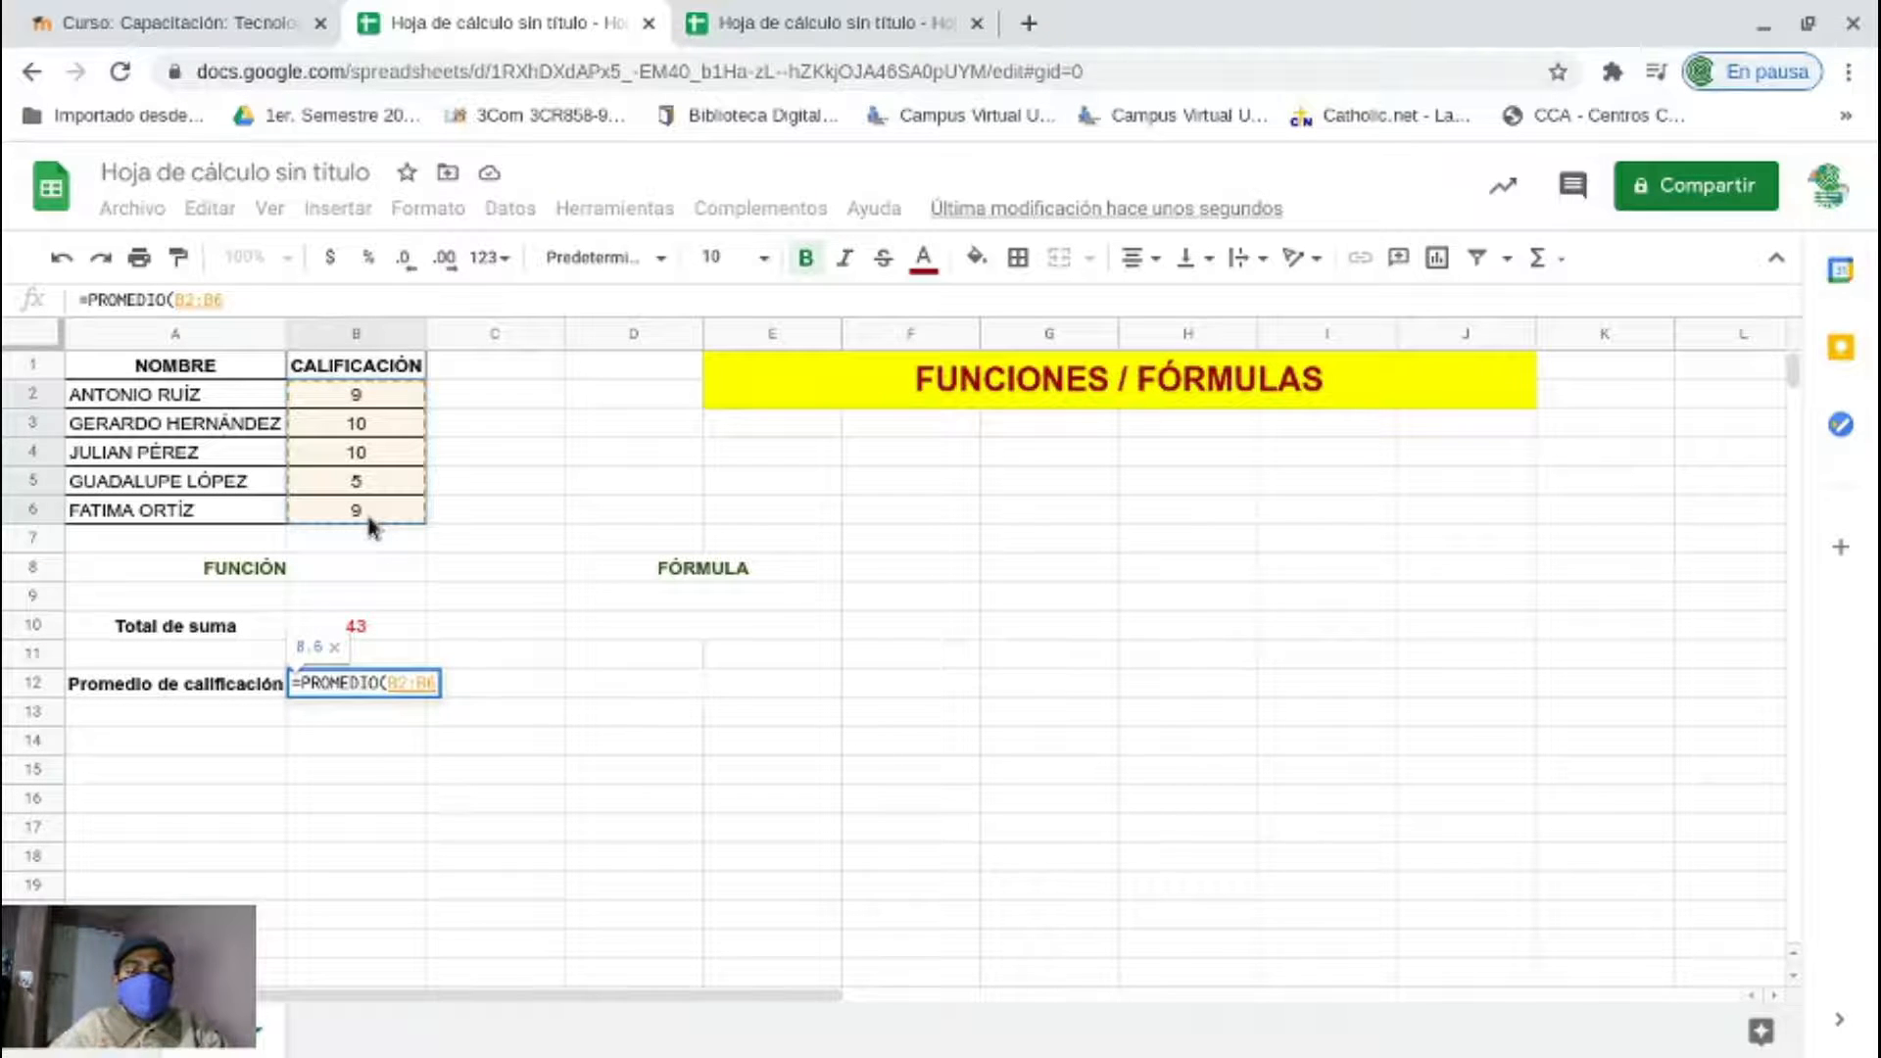
pyautogui.write(')')
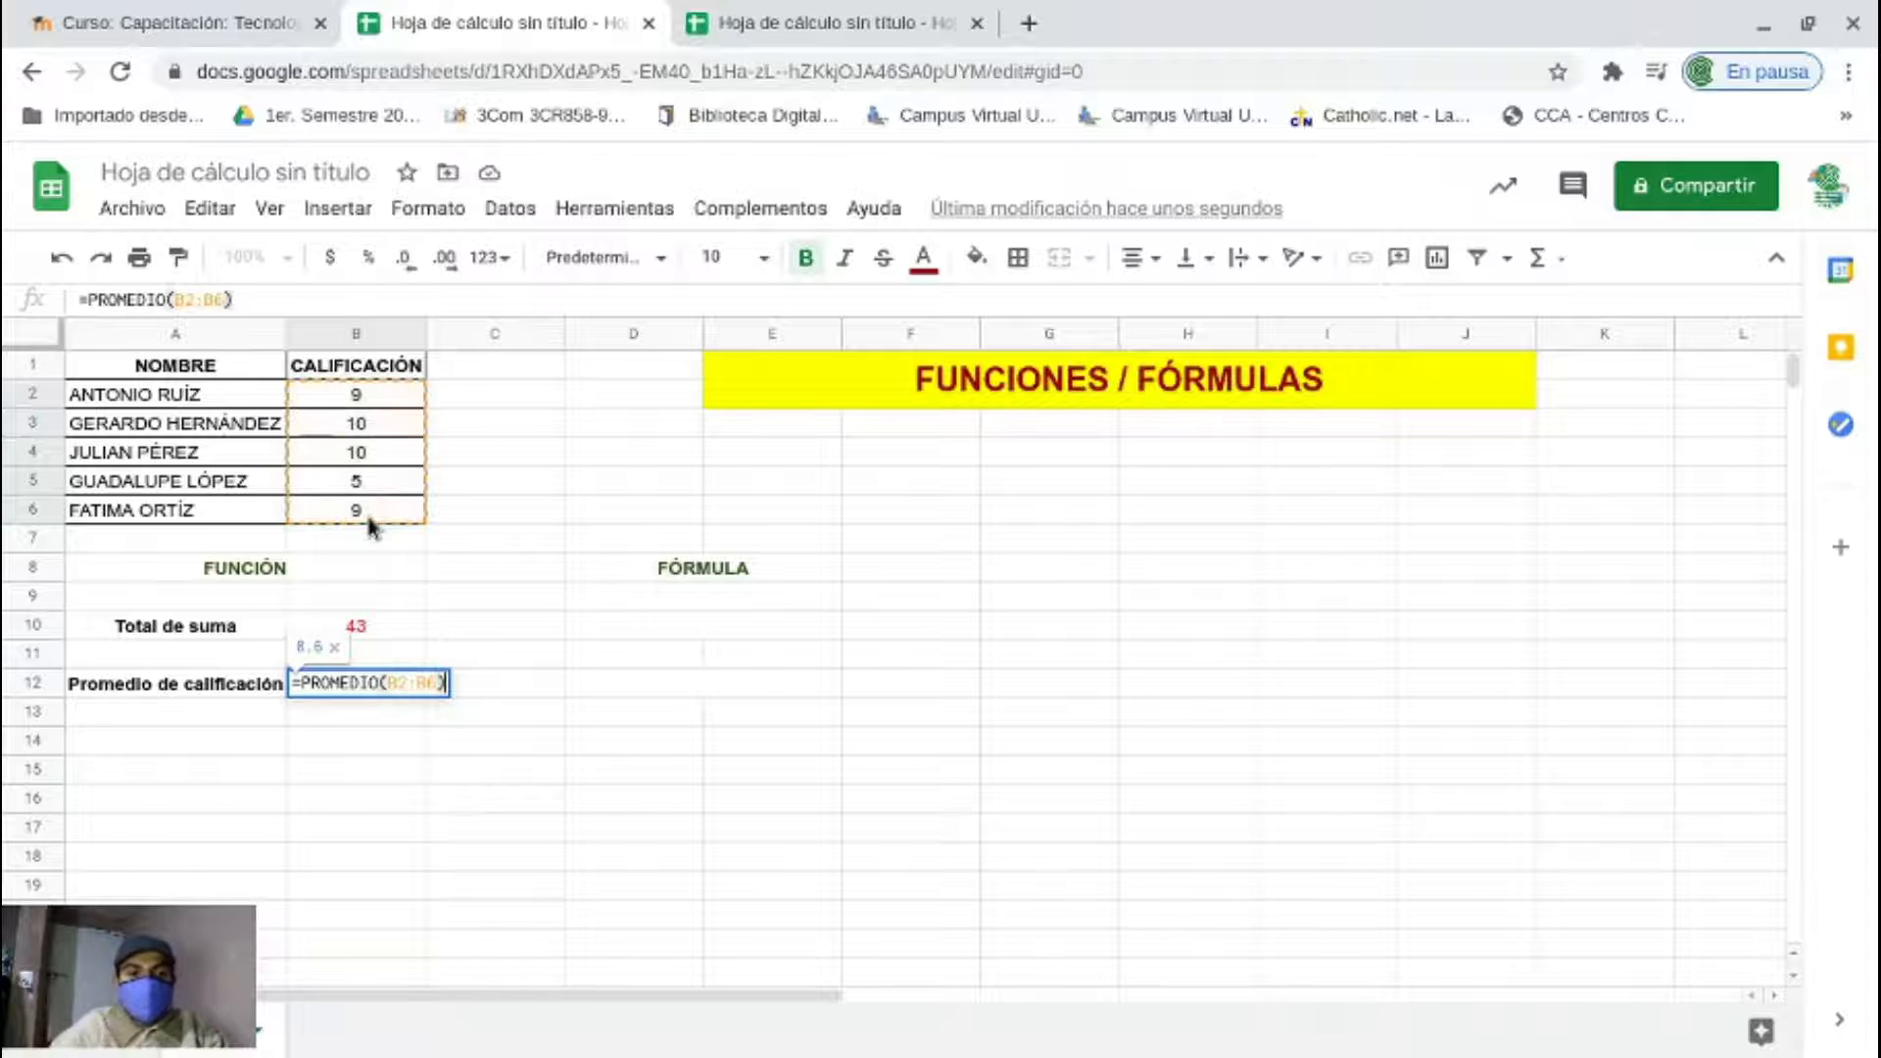
pyautogui.press('Return')
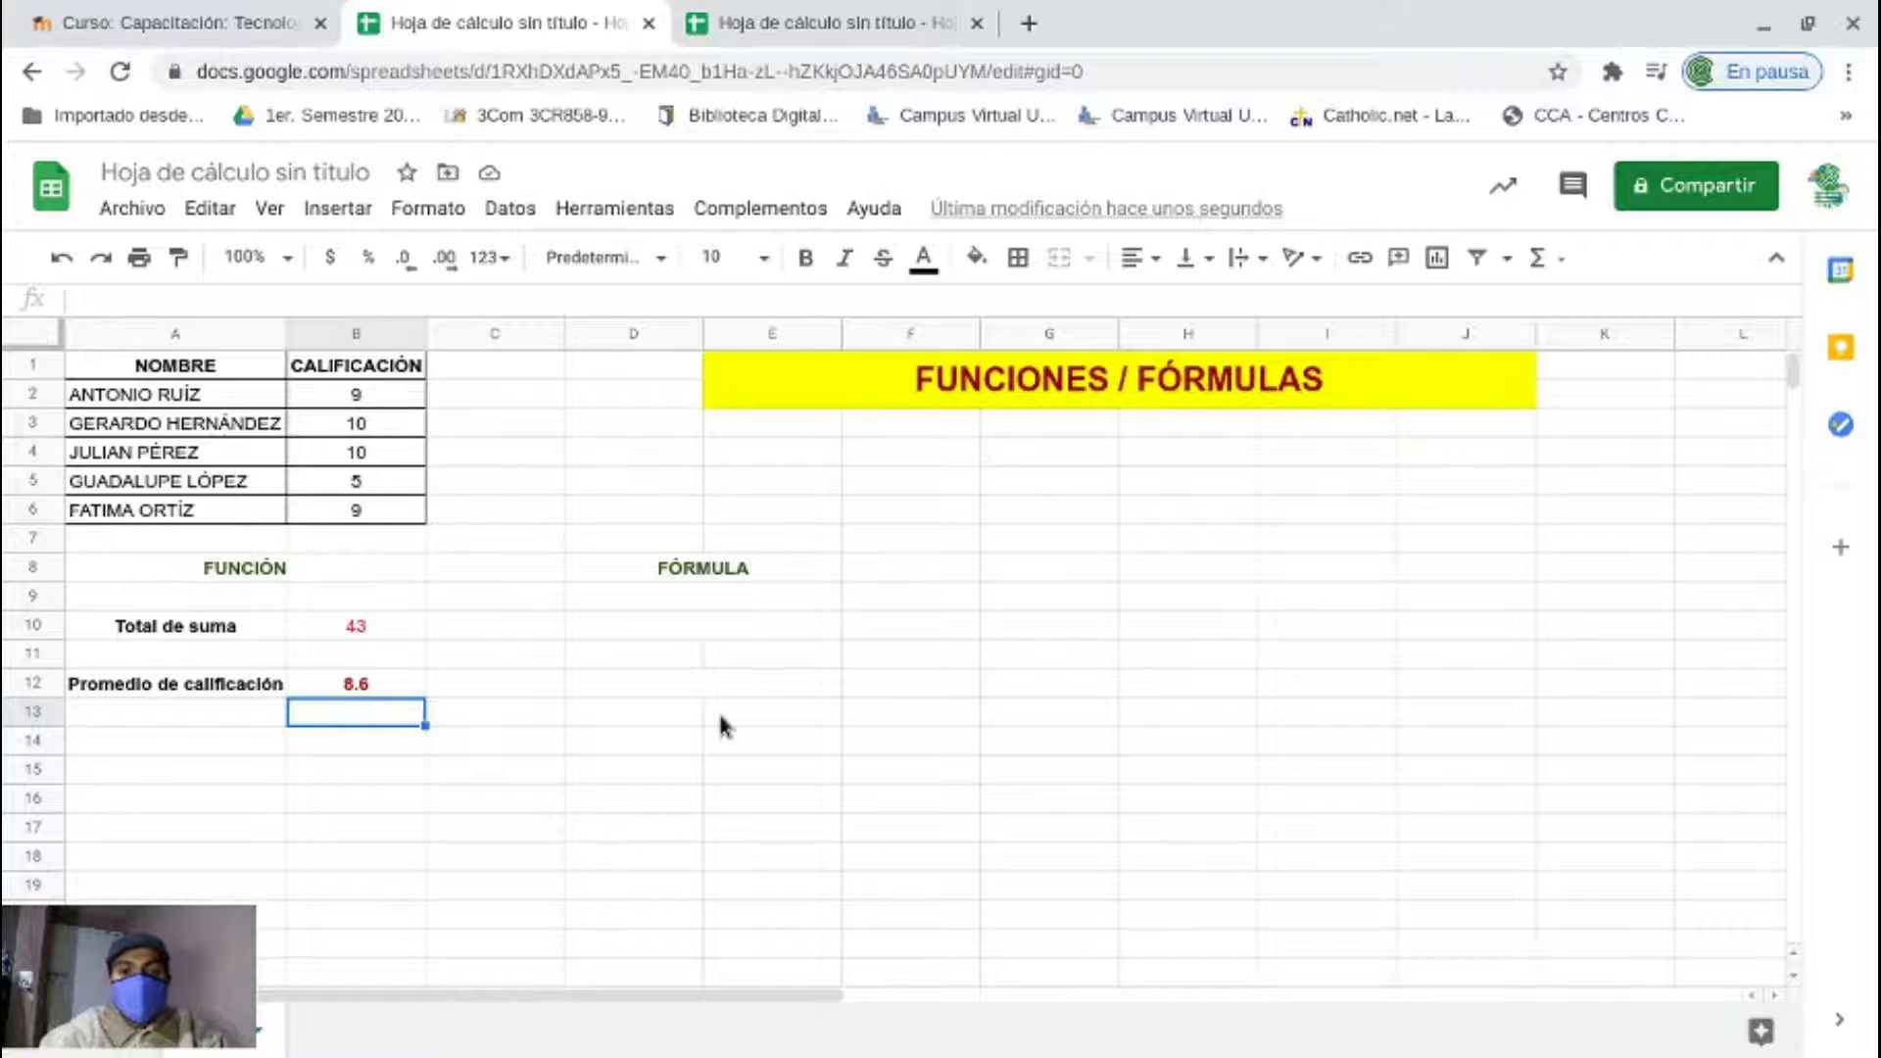
# - Enter the addition formula =B2+B3+B4+B5+B6 in merged cell D10 under the FÓRMULA heading
pyautogui.click(699, 635)
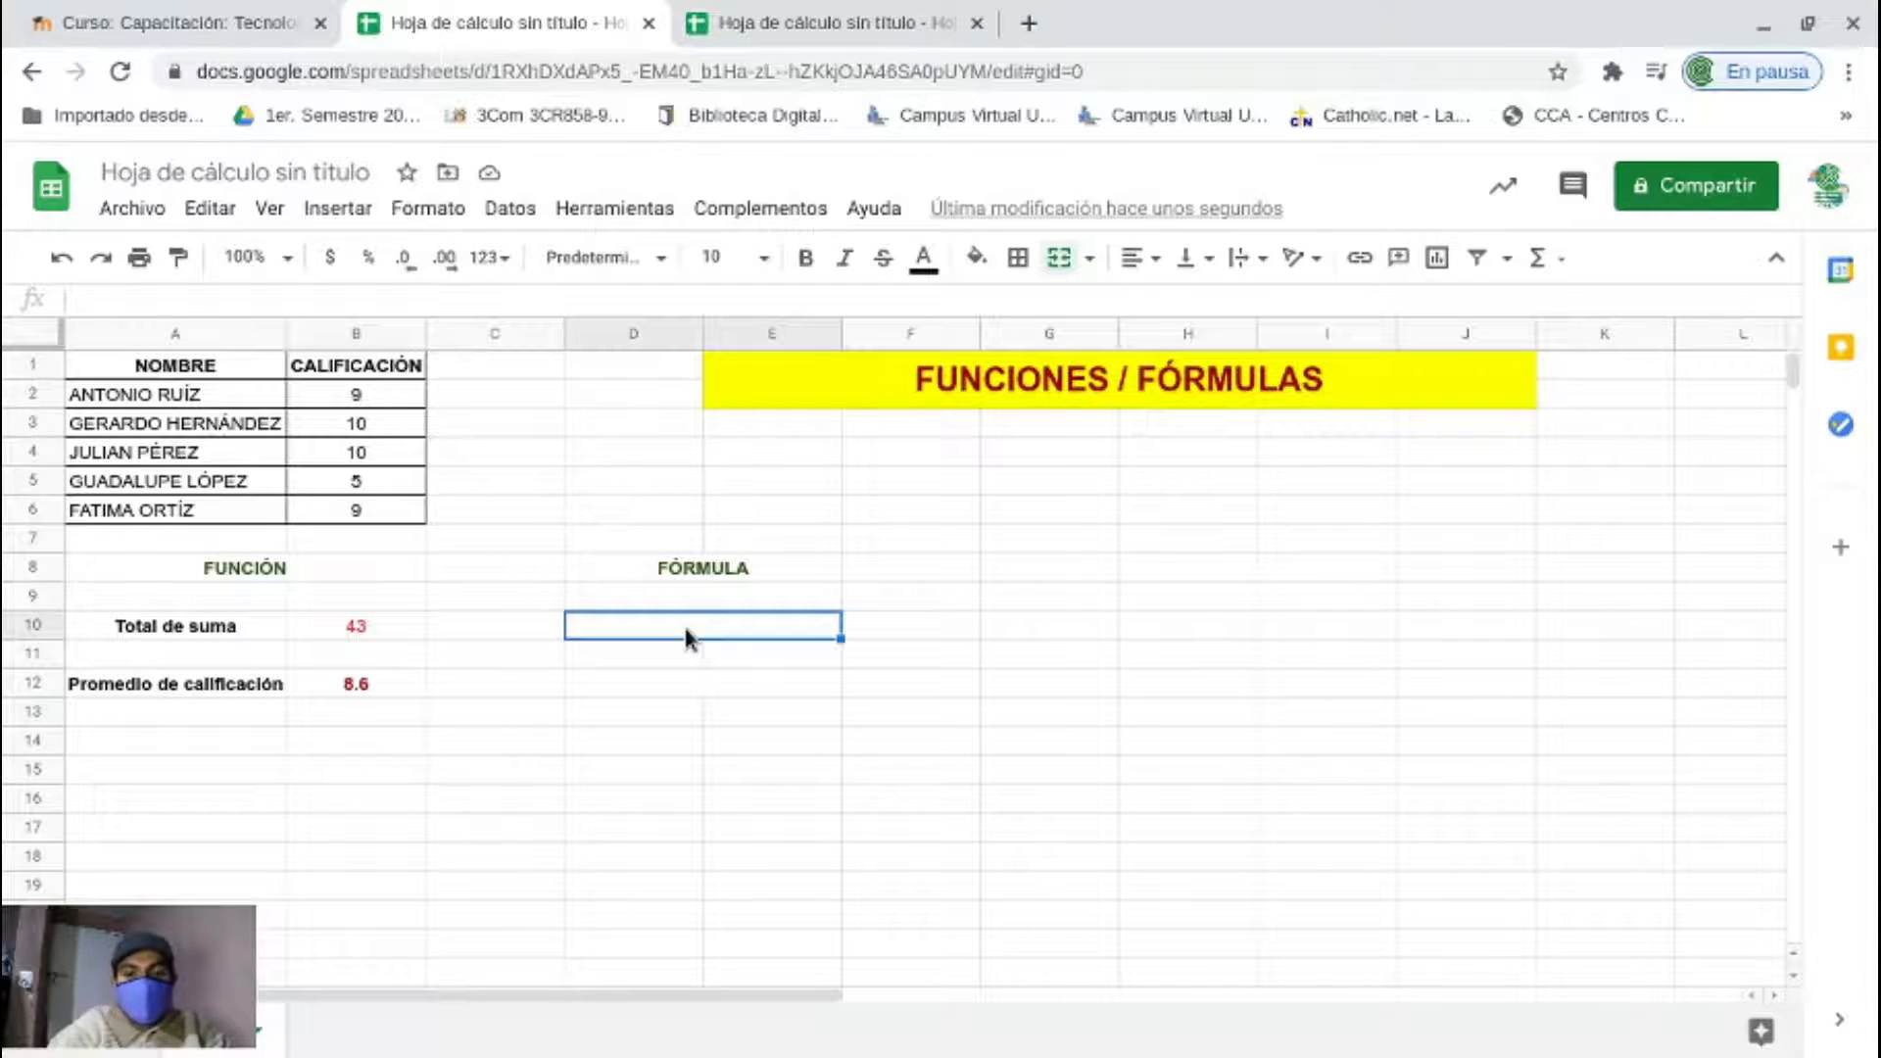
pyautogui.write('=')
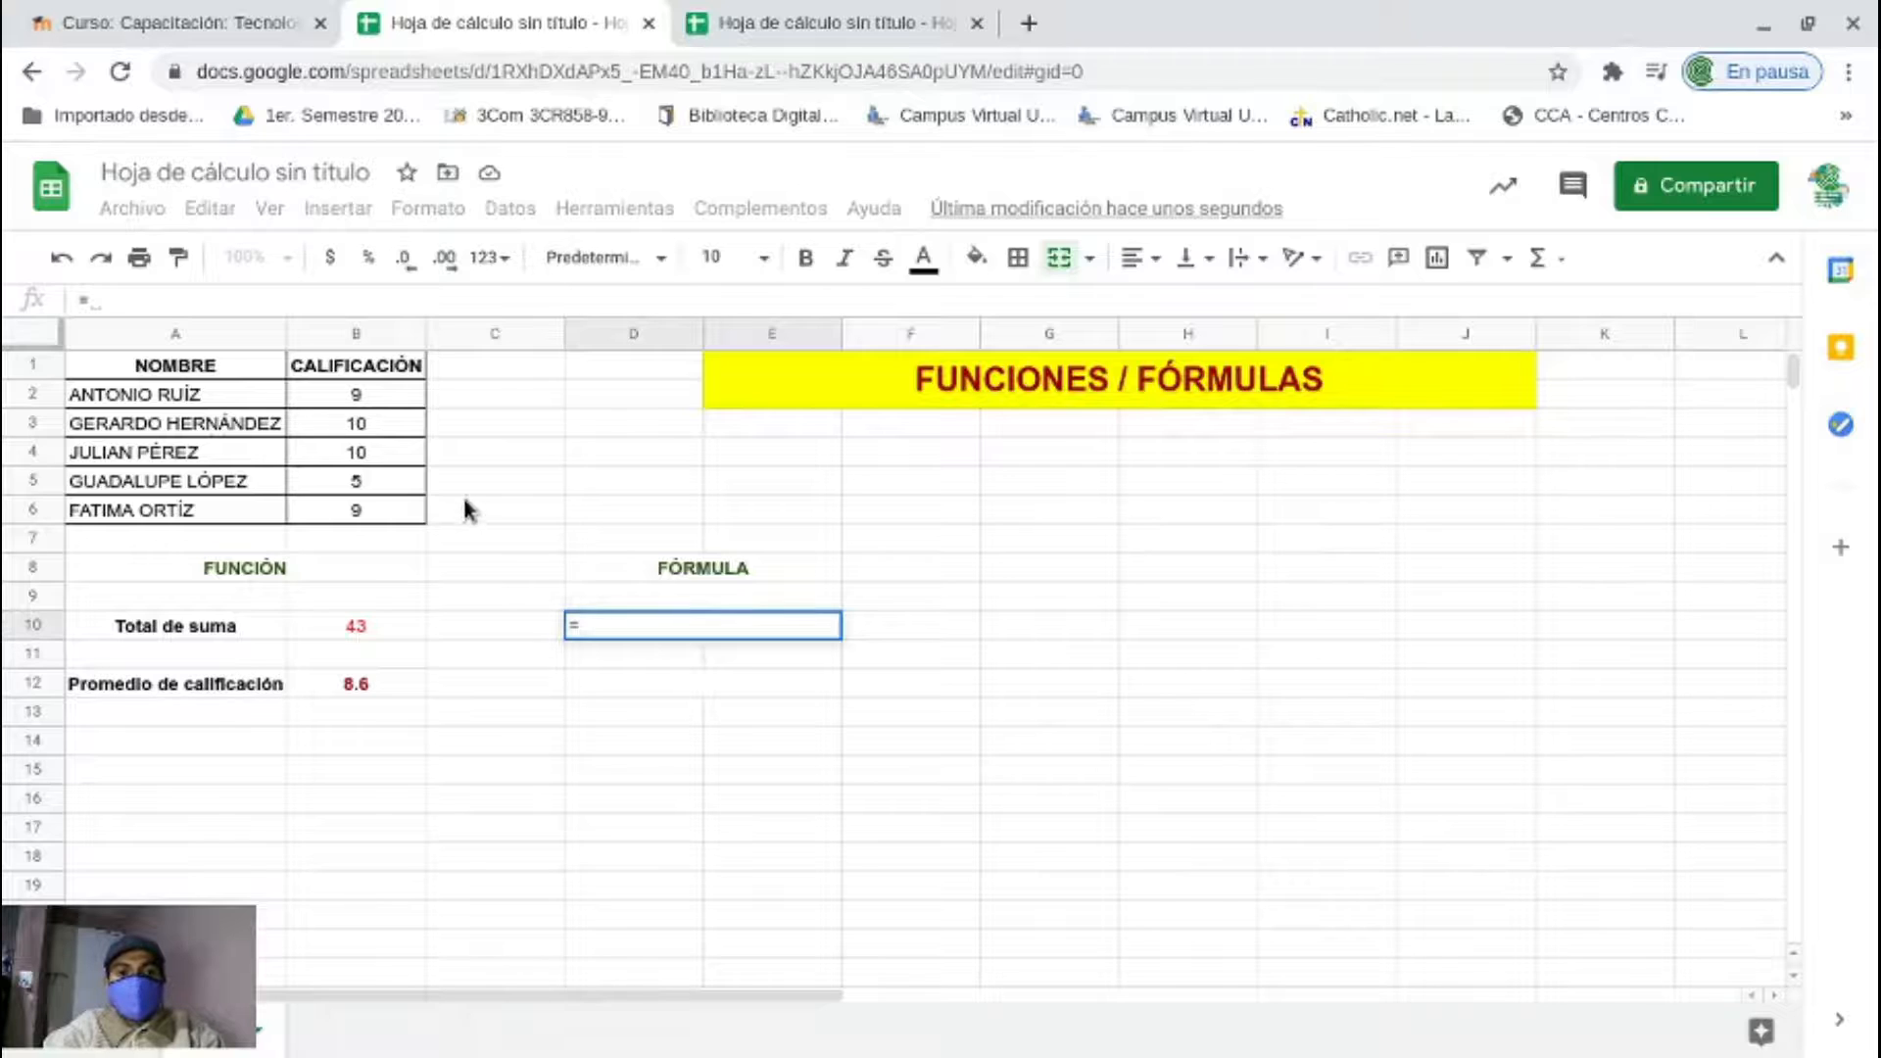
pyautogui.click(379, 396)
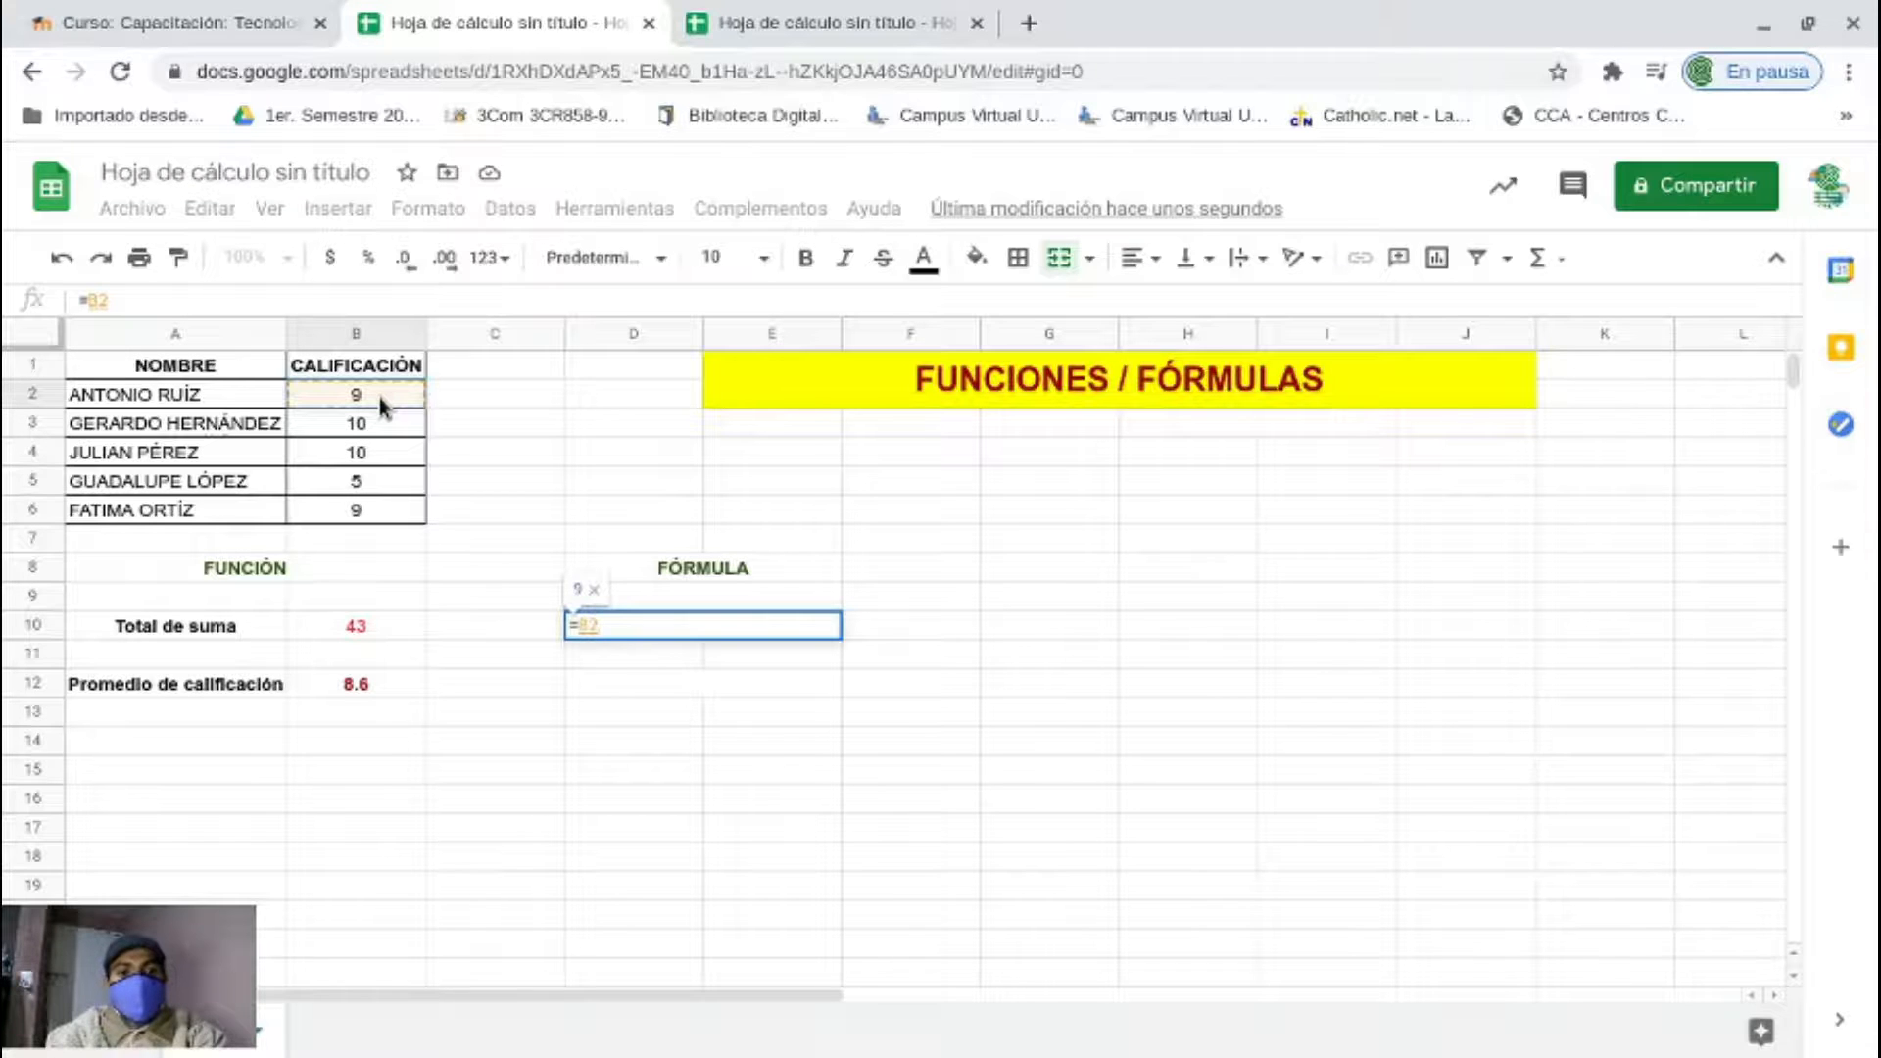
pyautogui.write('+')
pyautogui.click(387, 429)
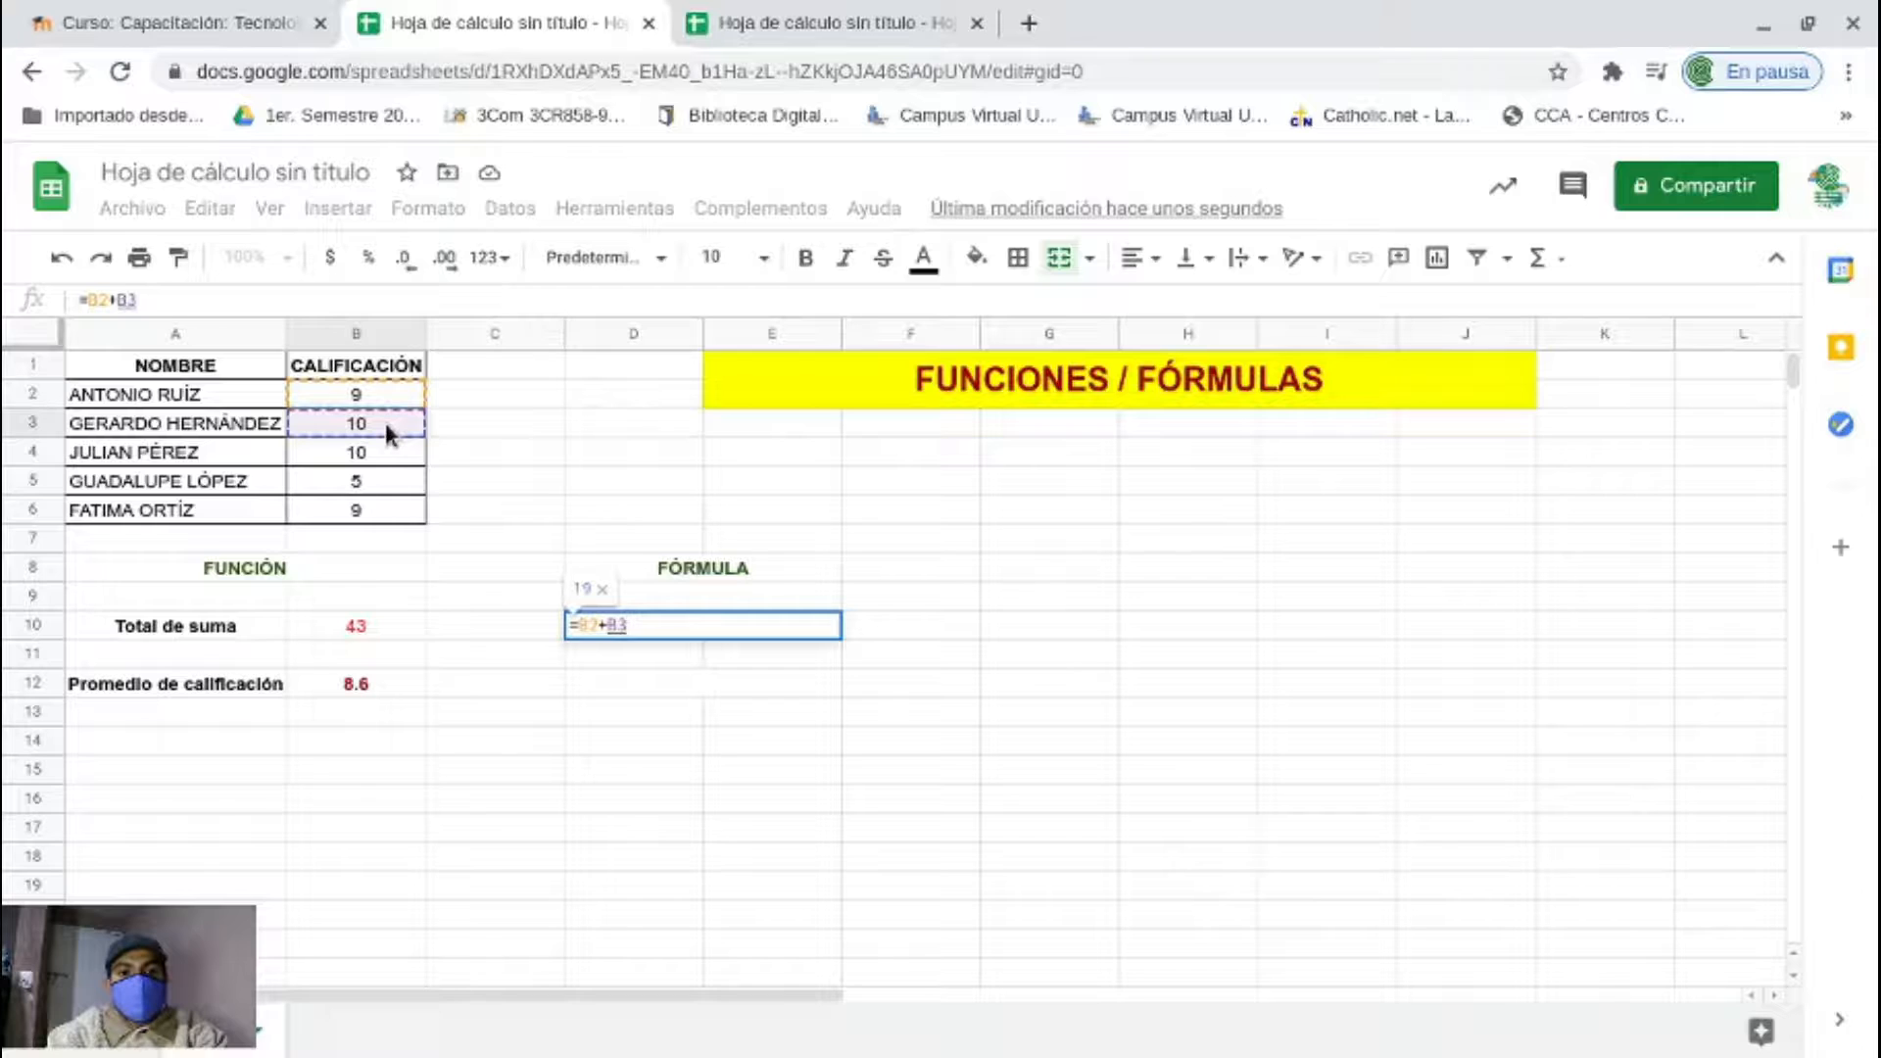
pyautogui.write('+')
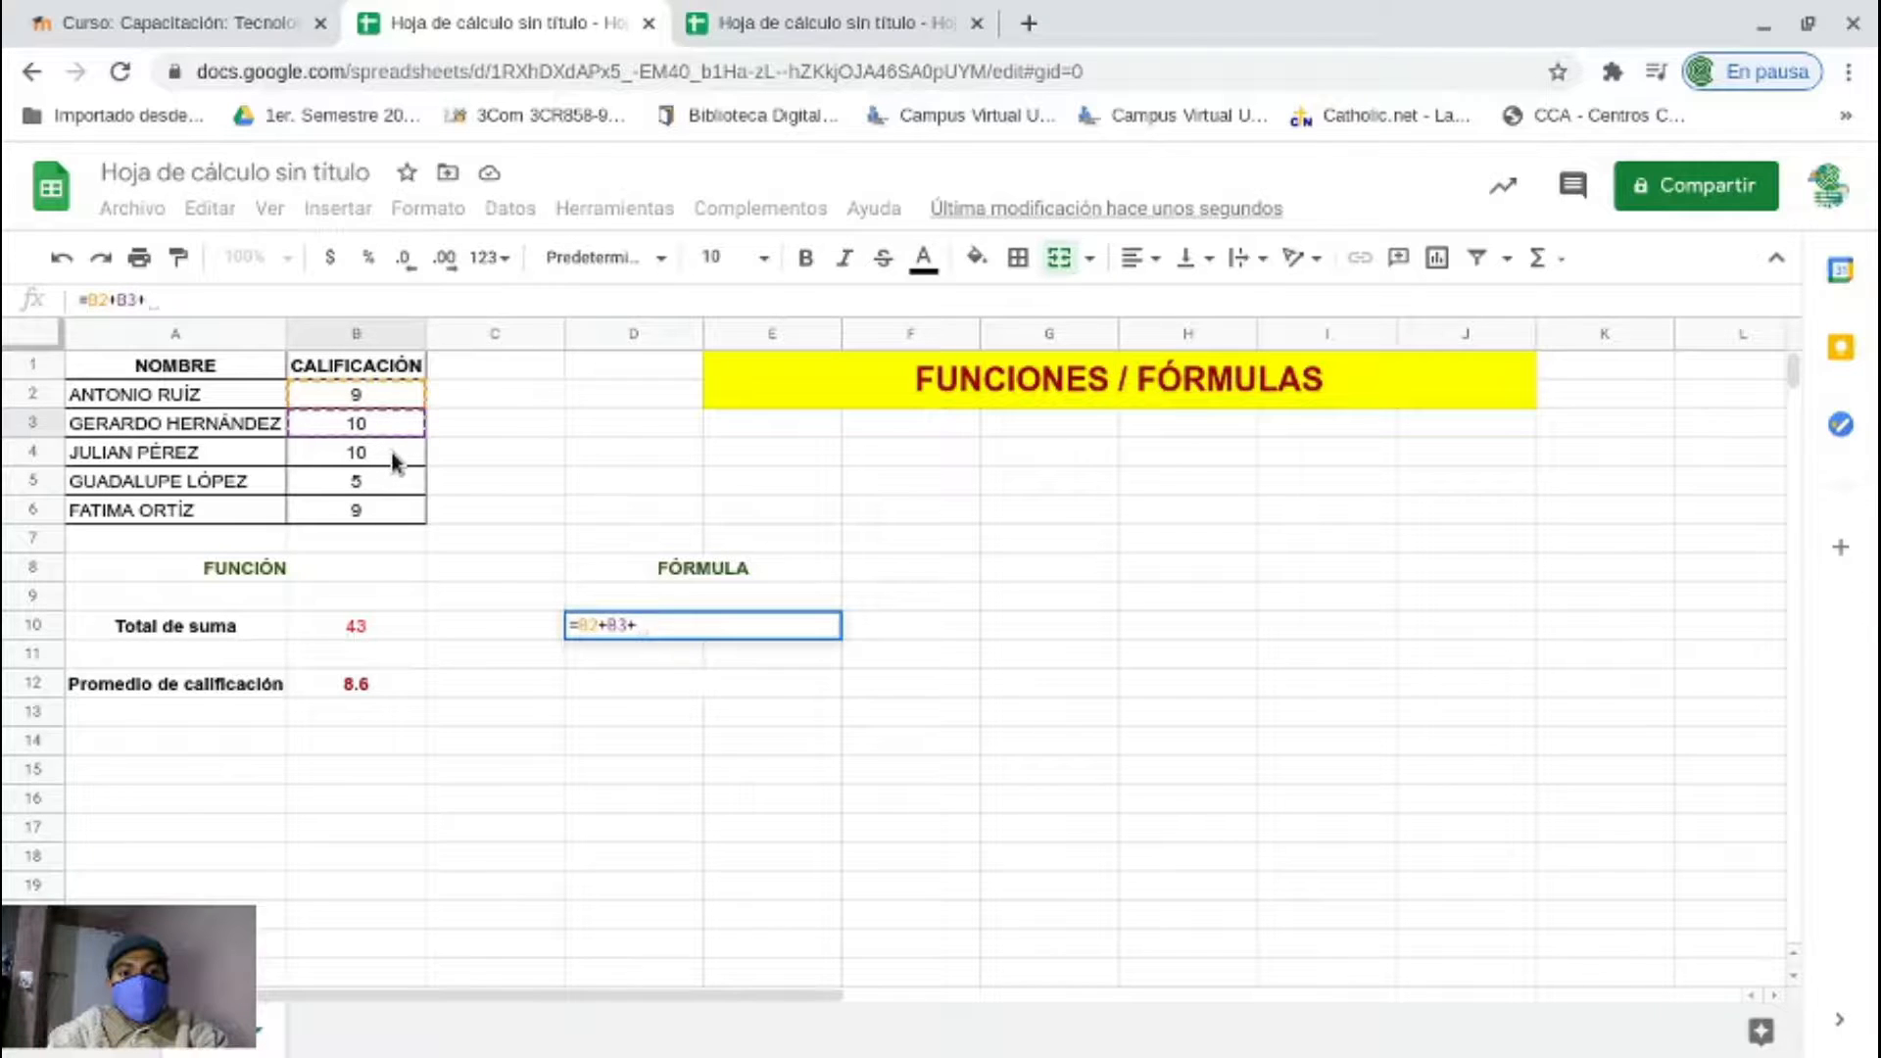
pyautogui.click(391, 450)
pyautogui.write('+')
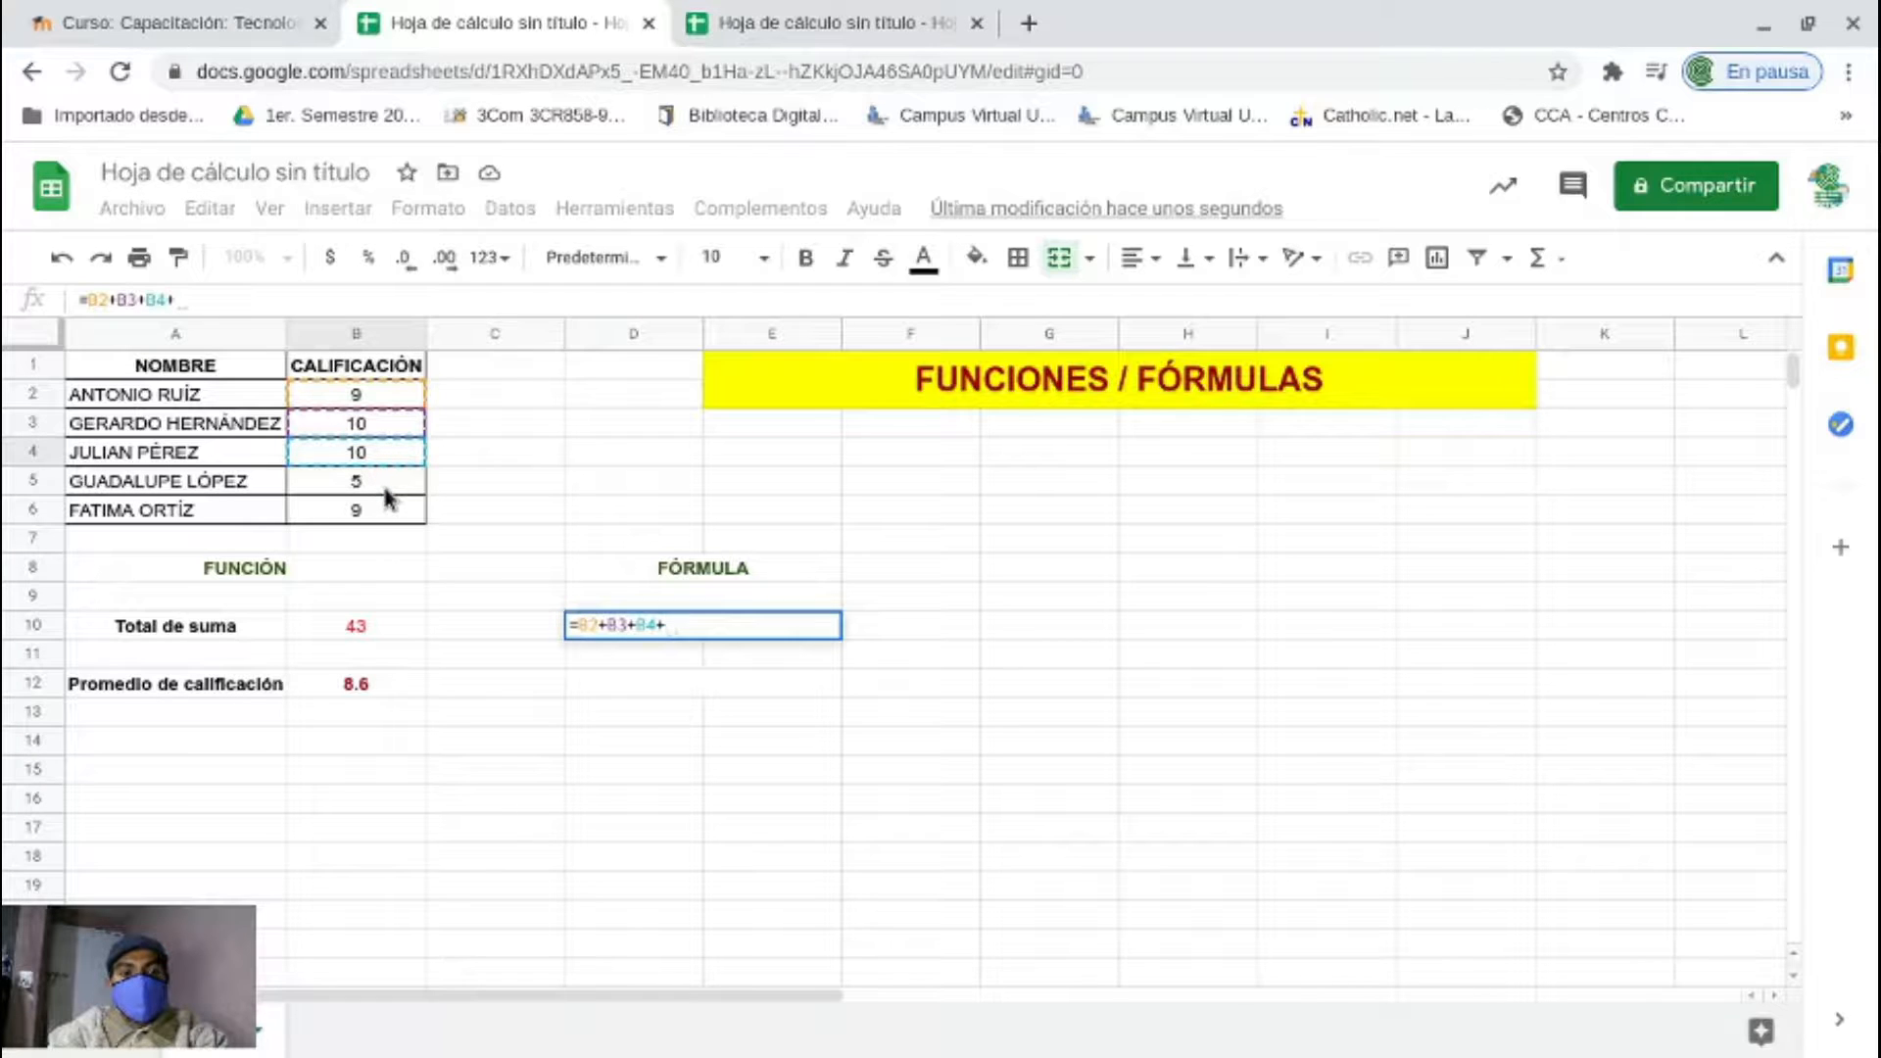
pyautogui.click(390, 499)
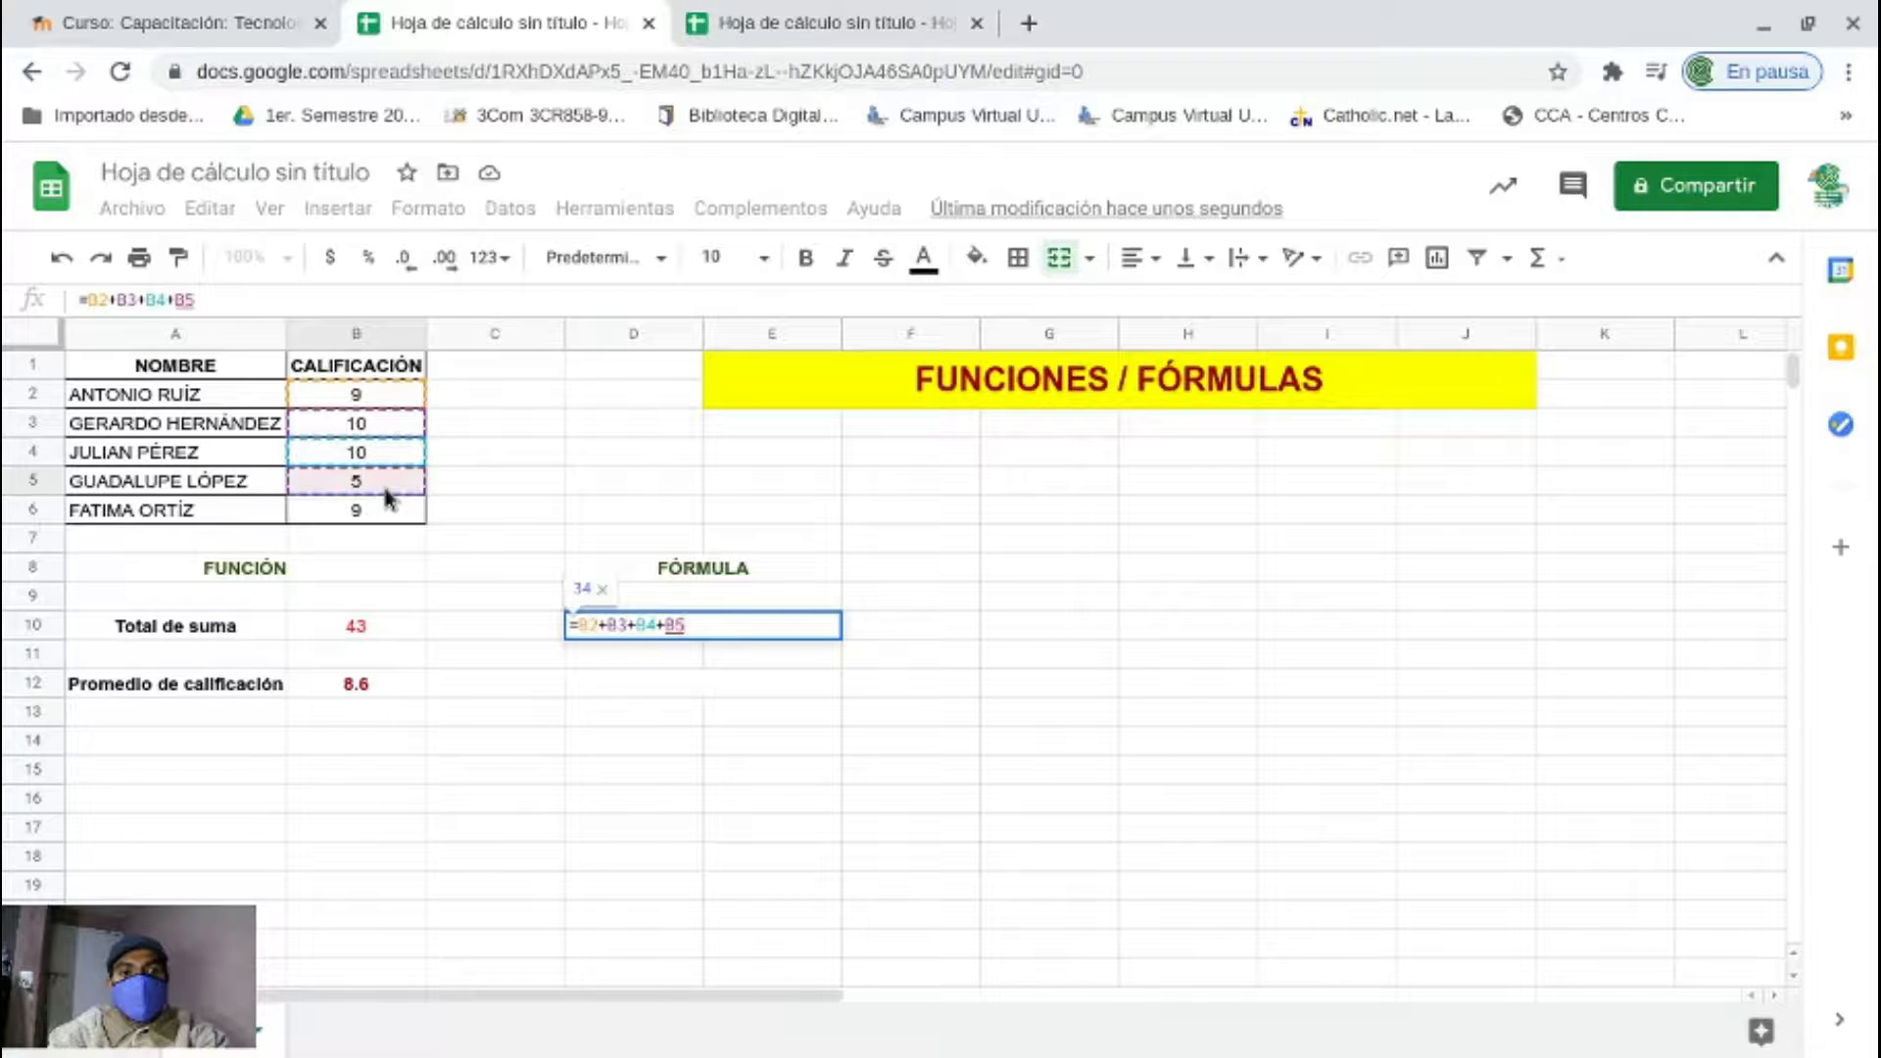
pyautogui.write('+')
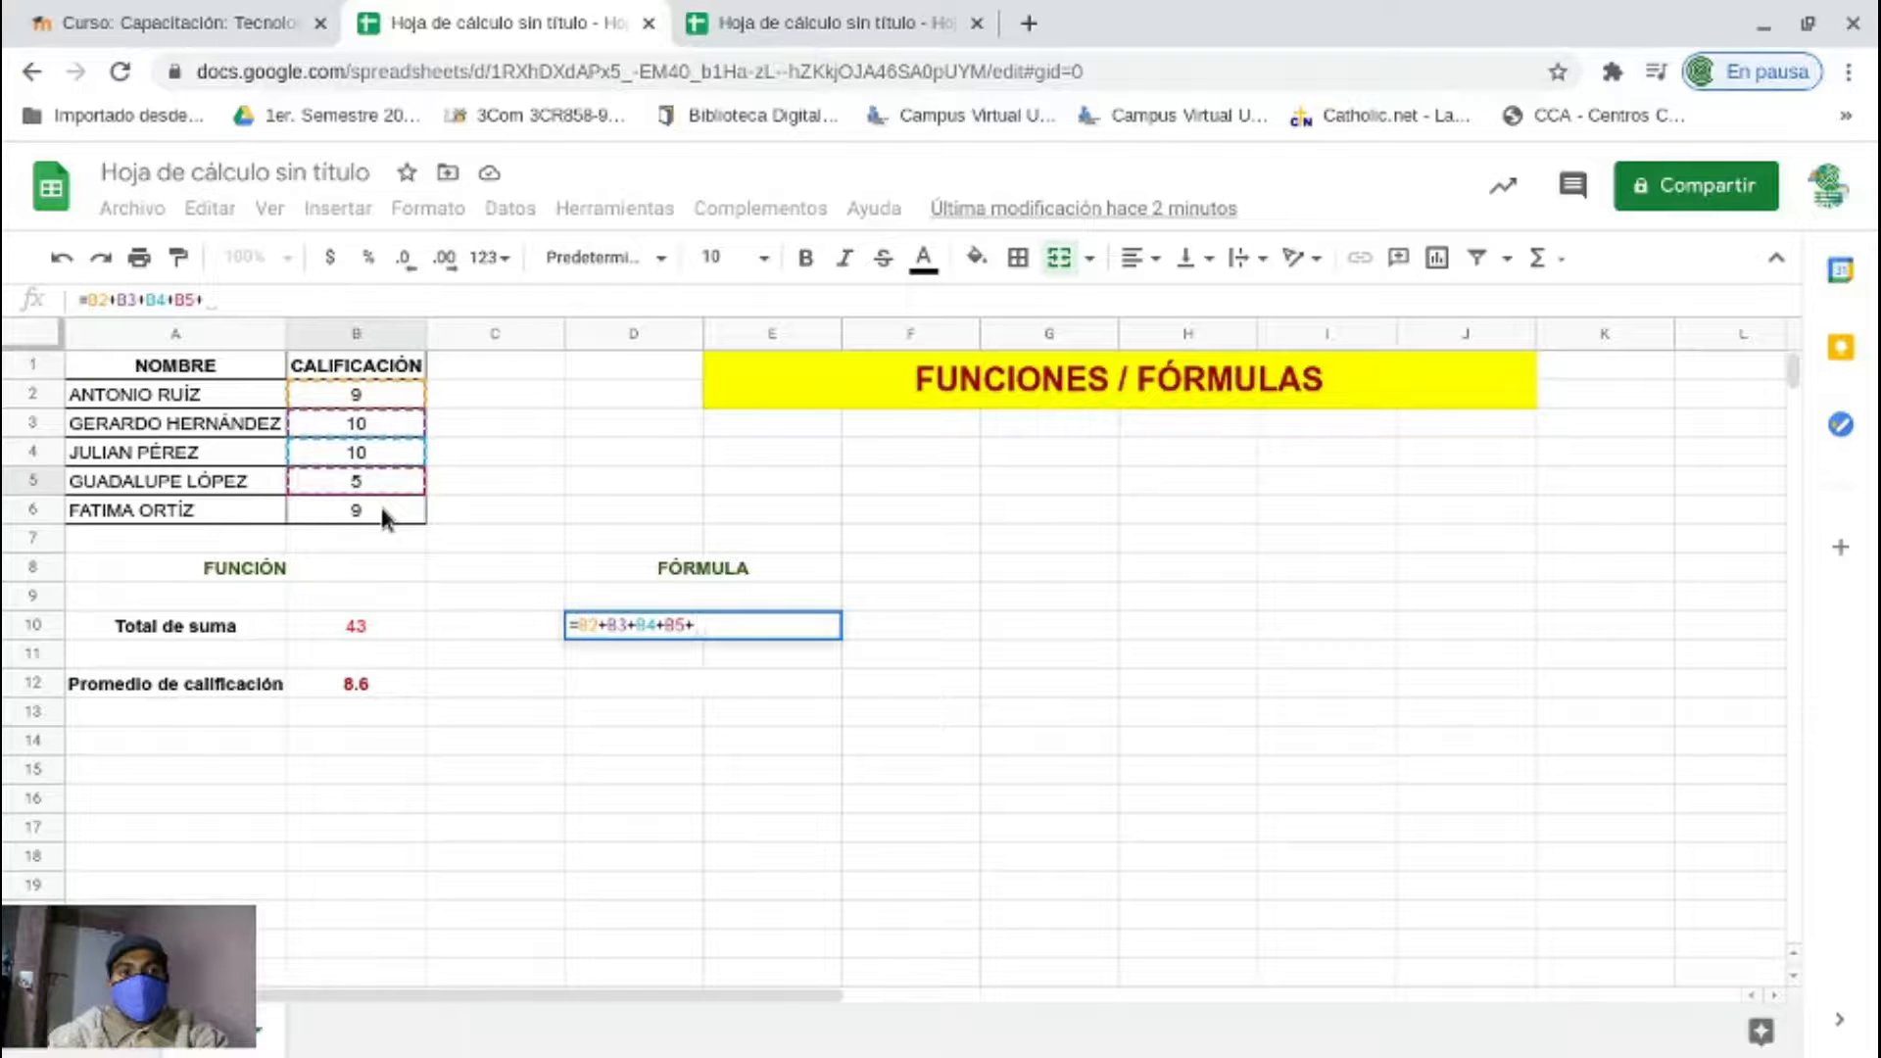
pyautogui.click(380, 504)
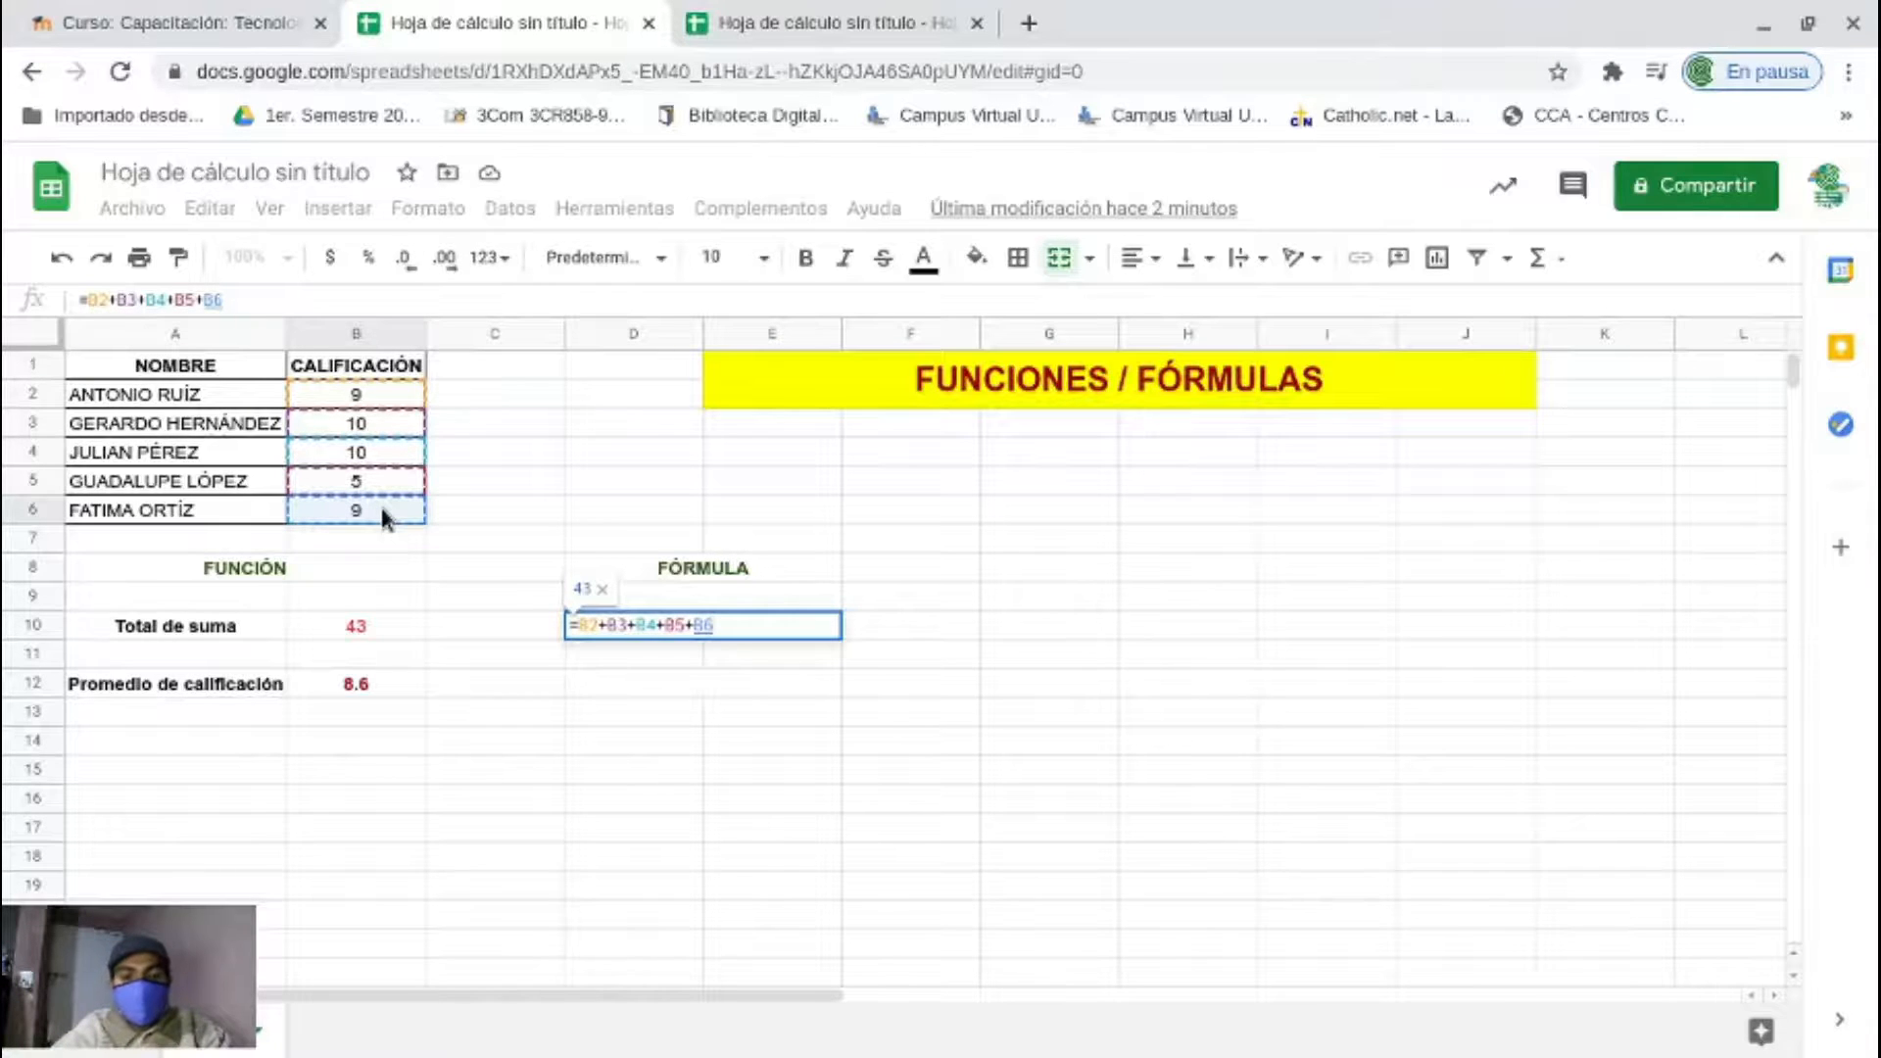
pyautogui.press('Return')
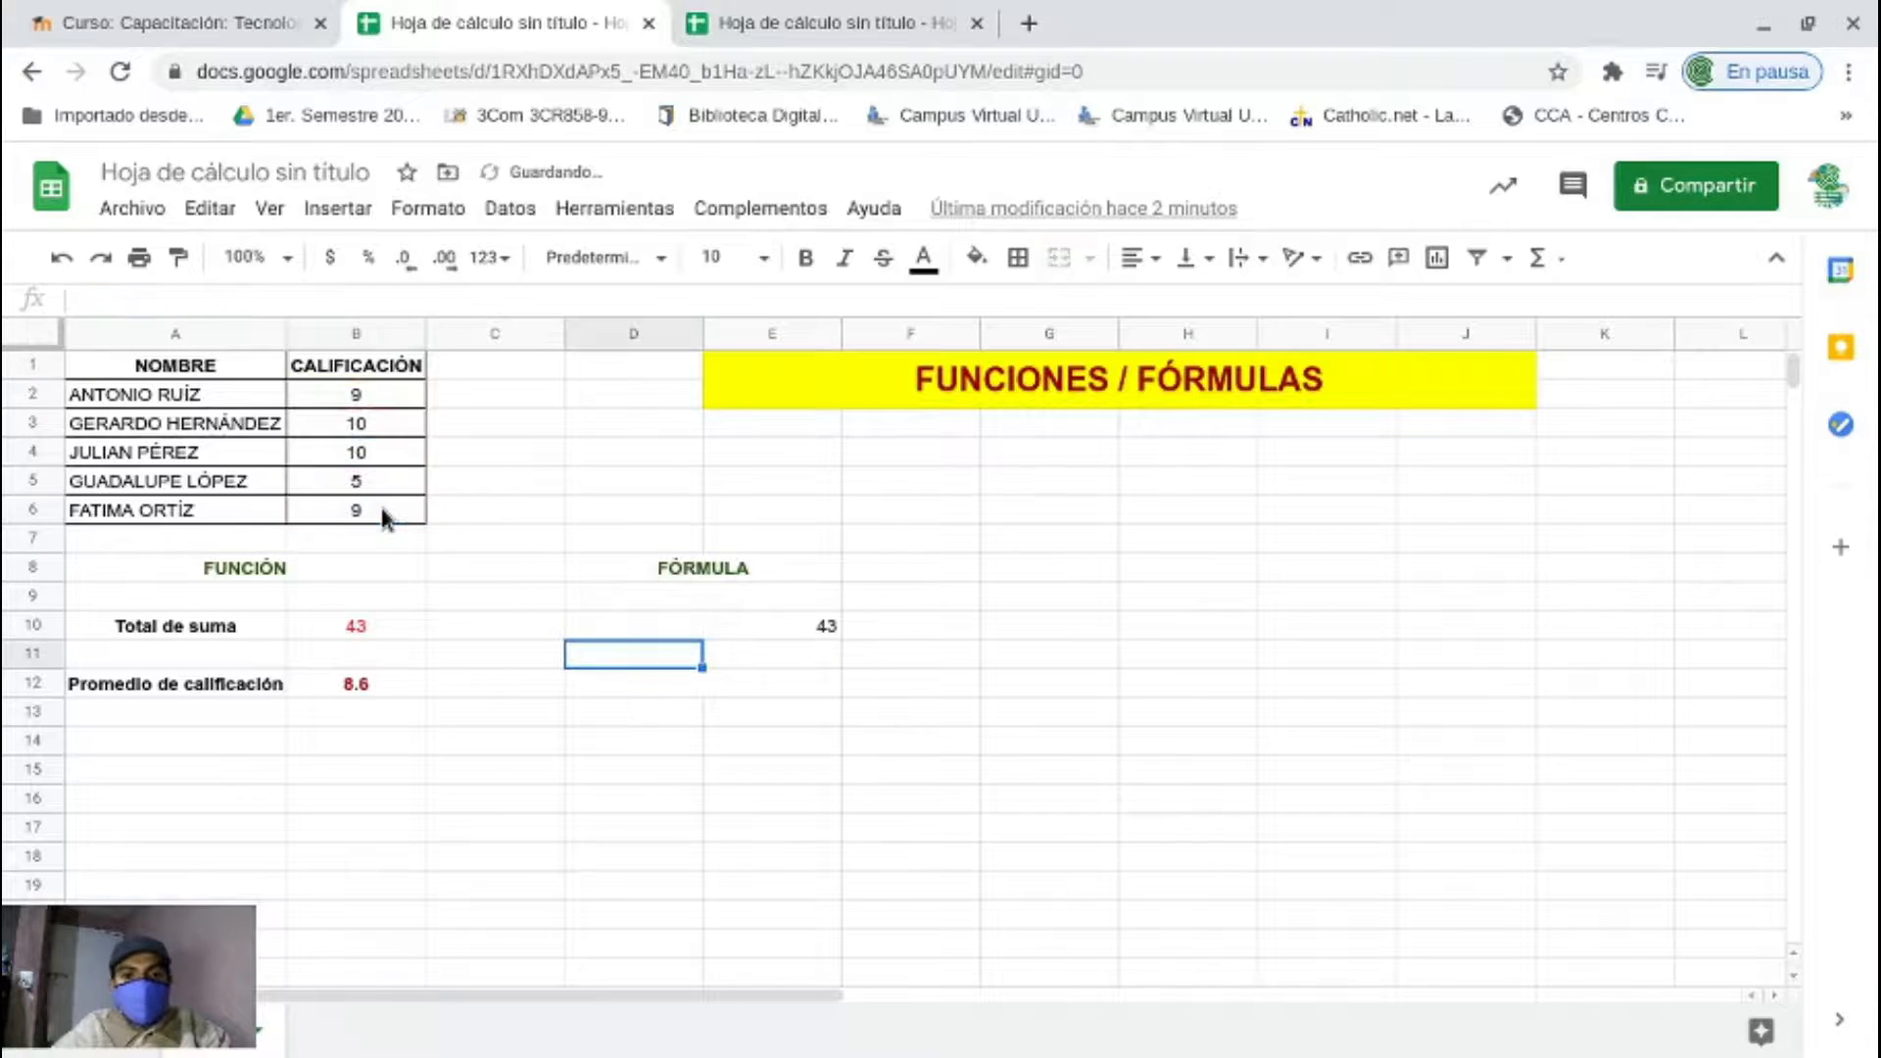
# - Format the sum in merged cell D10 as bold dark red text and center it horizontally
pyautogui.click(784, 628)
pyautogui.click(936, 265)
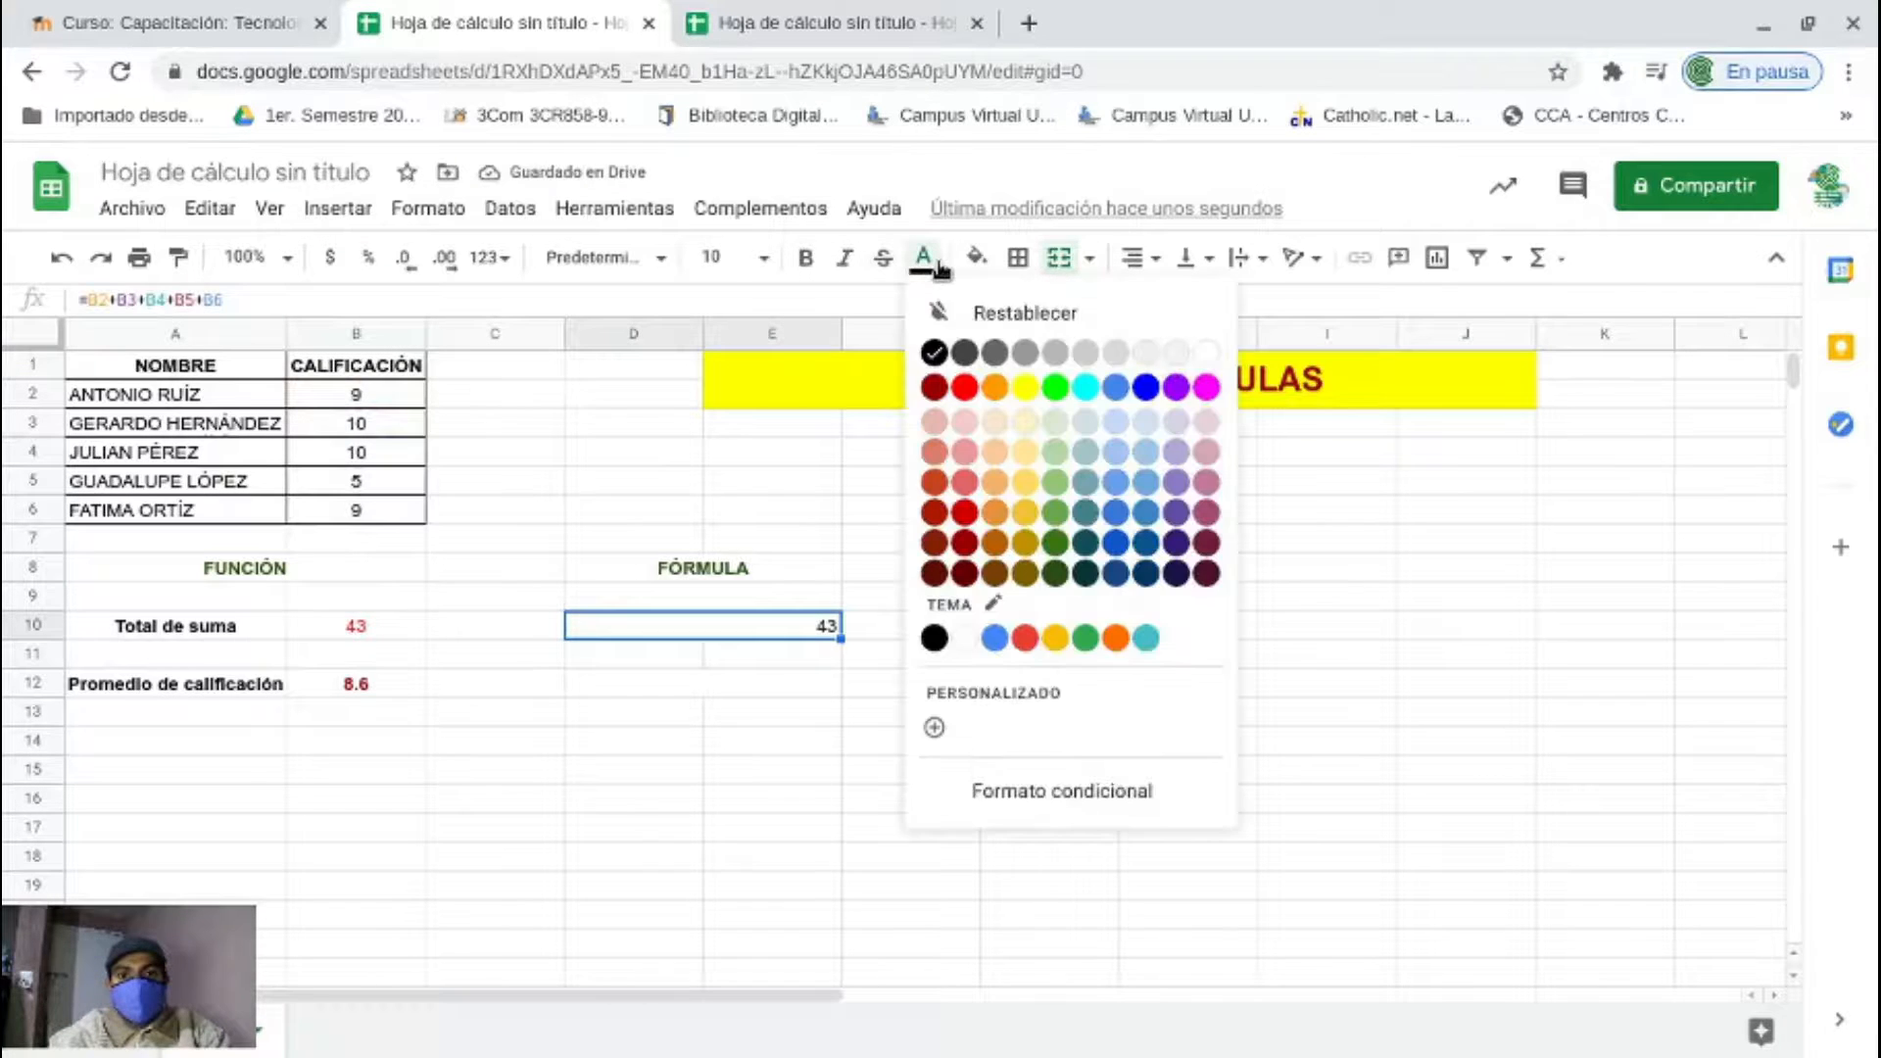
pyautogui.click(935, 388)
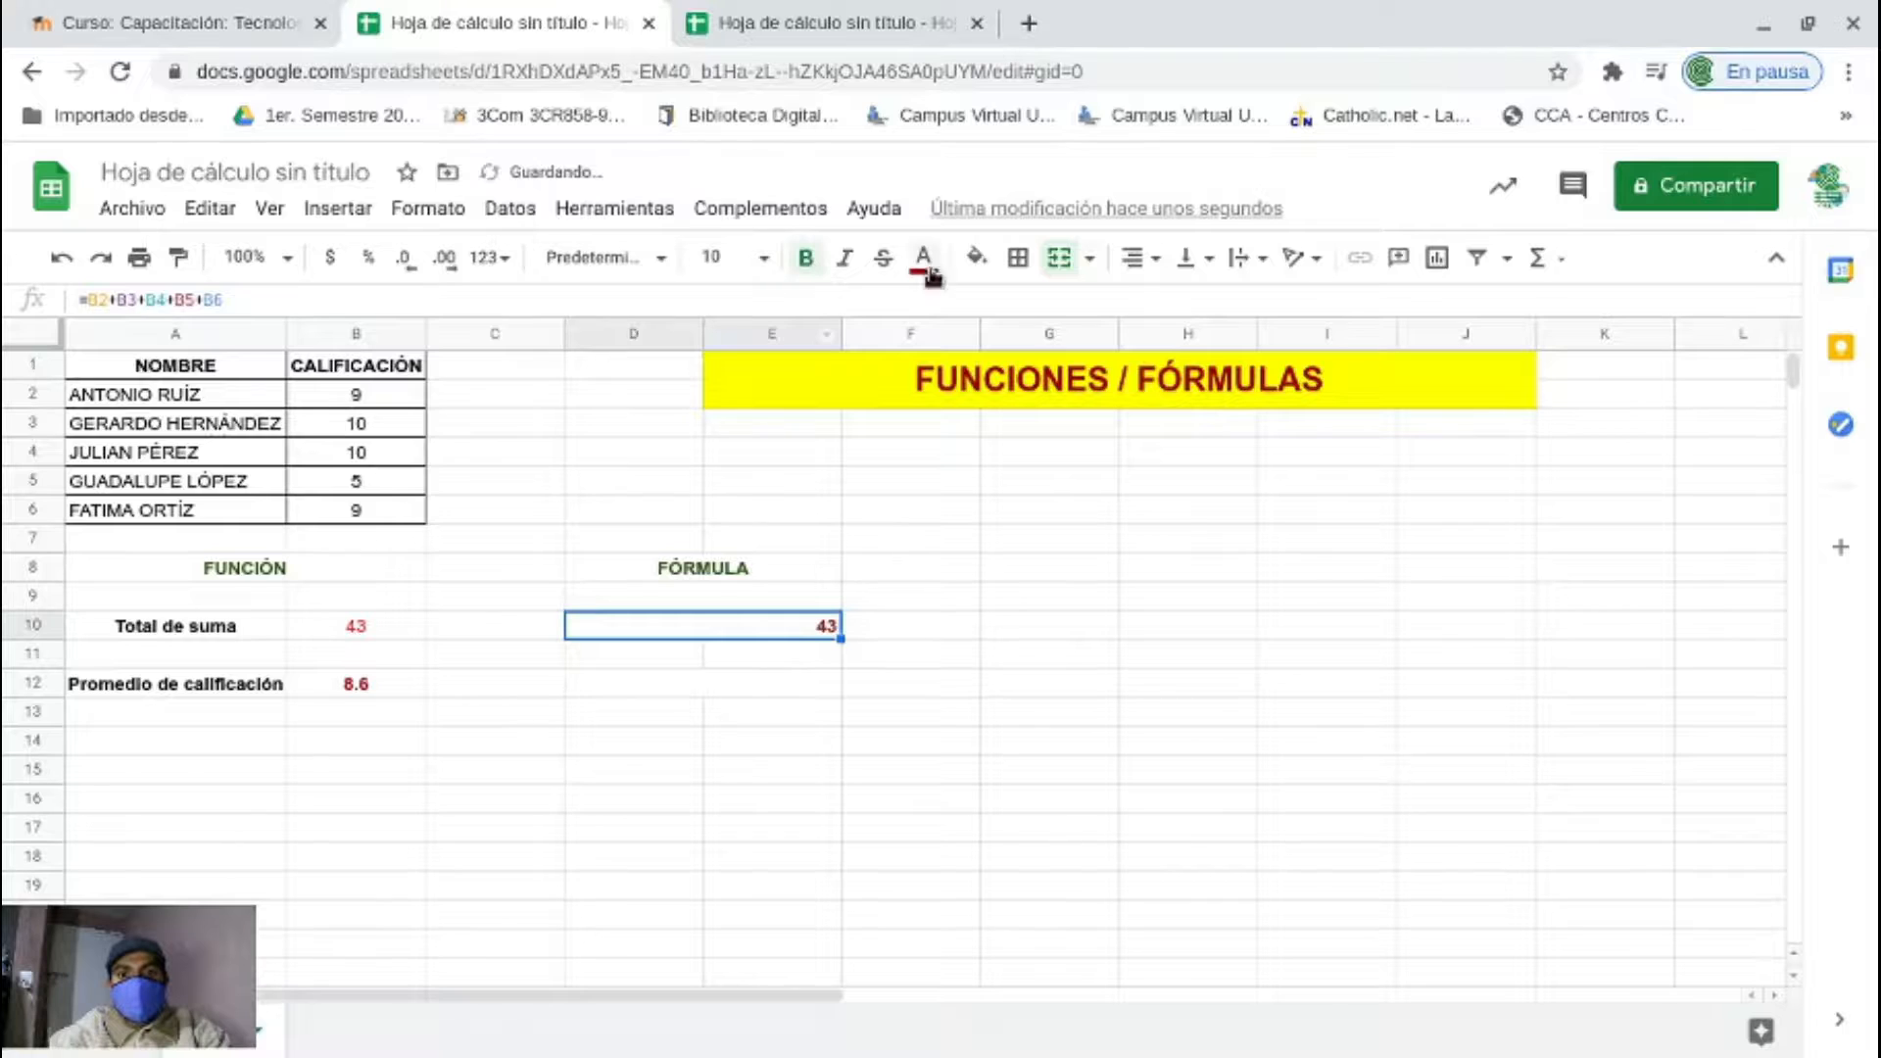
pyautogui.click(1160, 260)
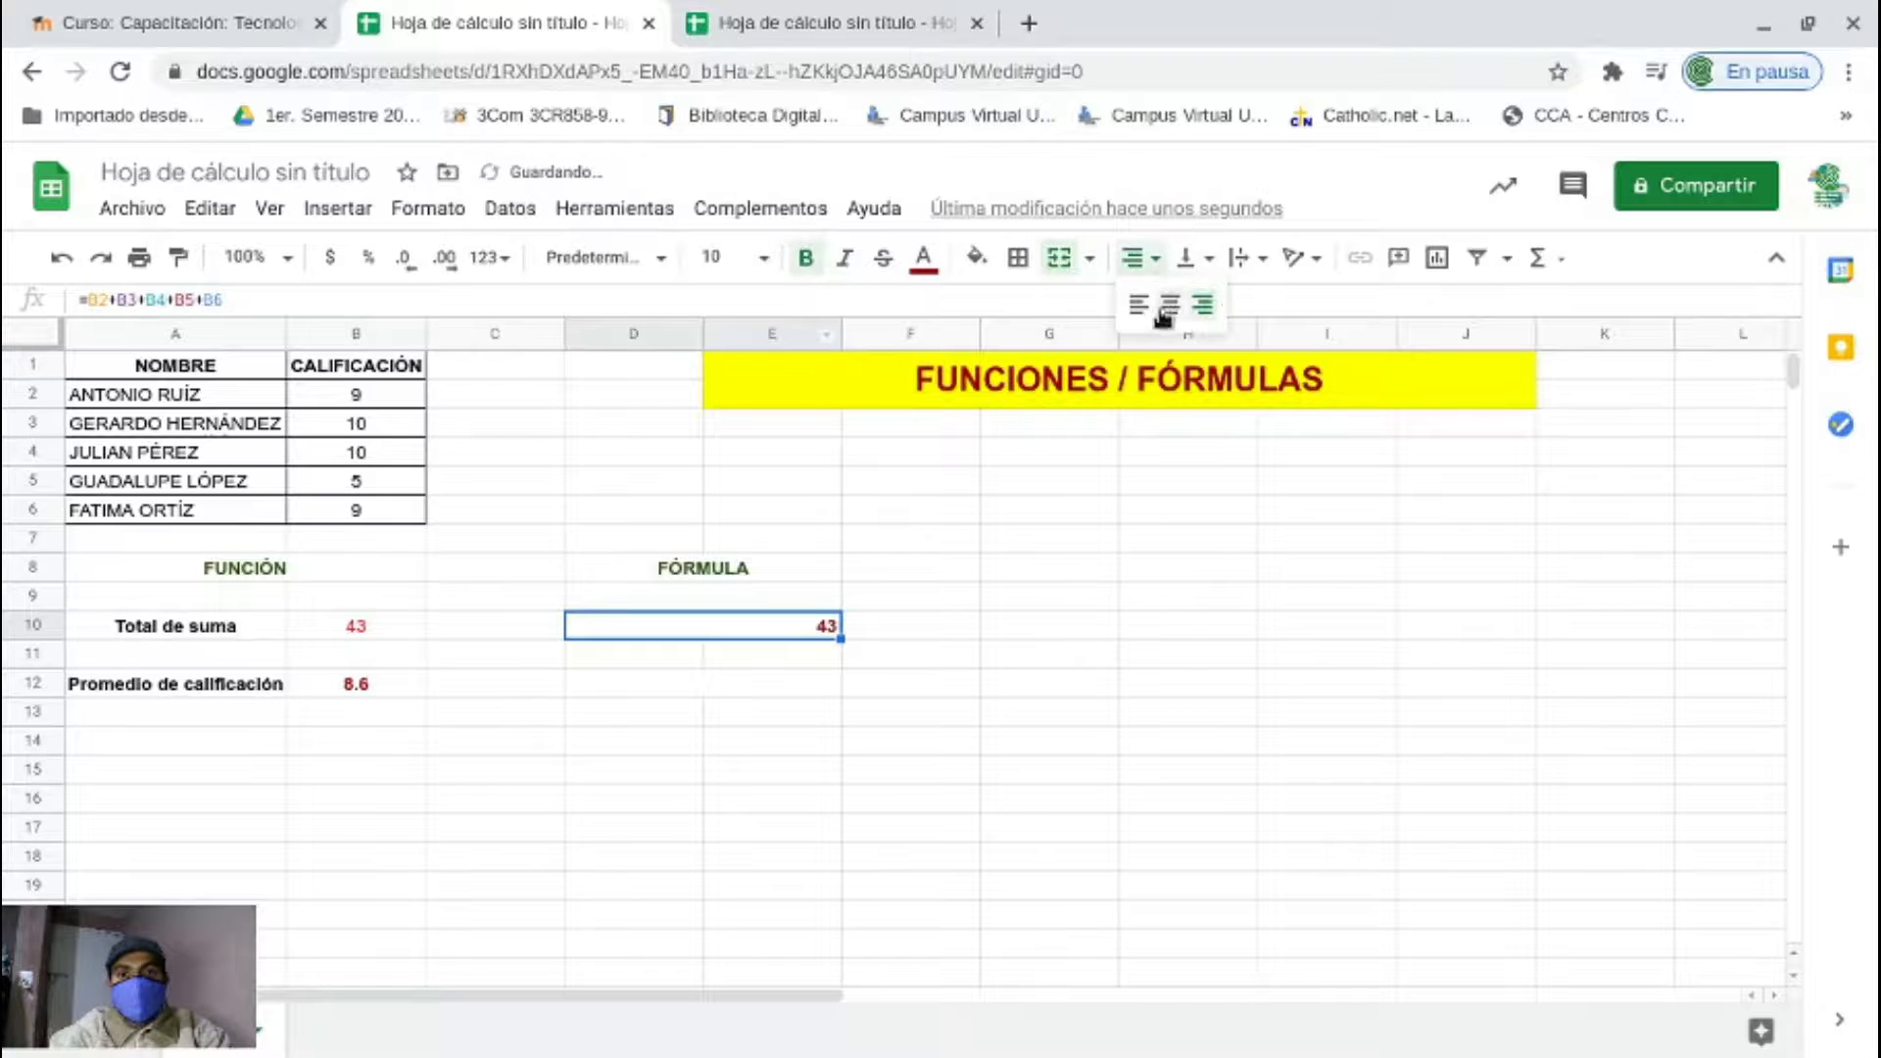
pyautogui.click(1171, 305)
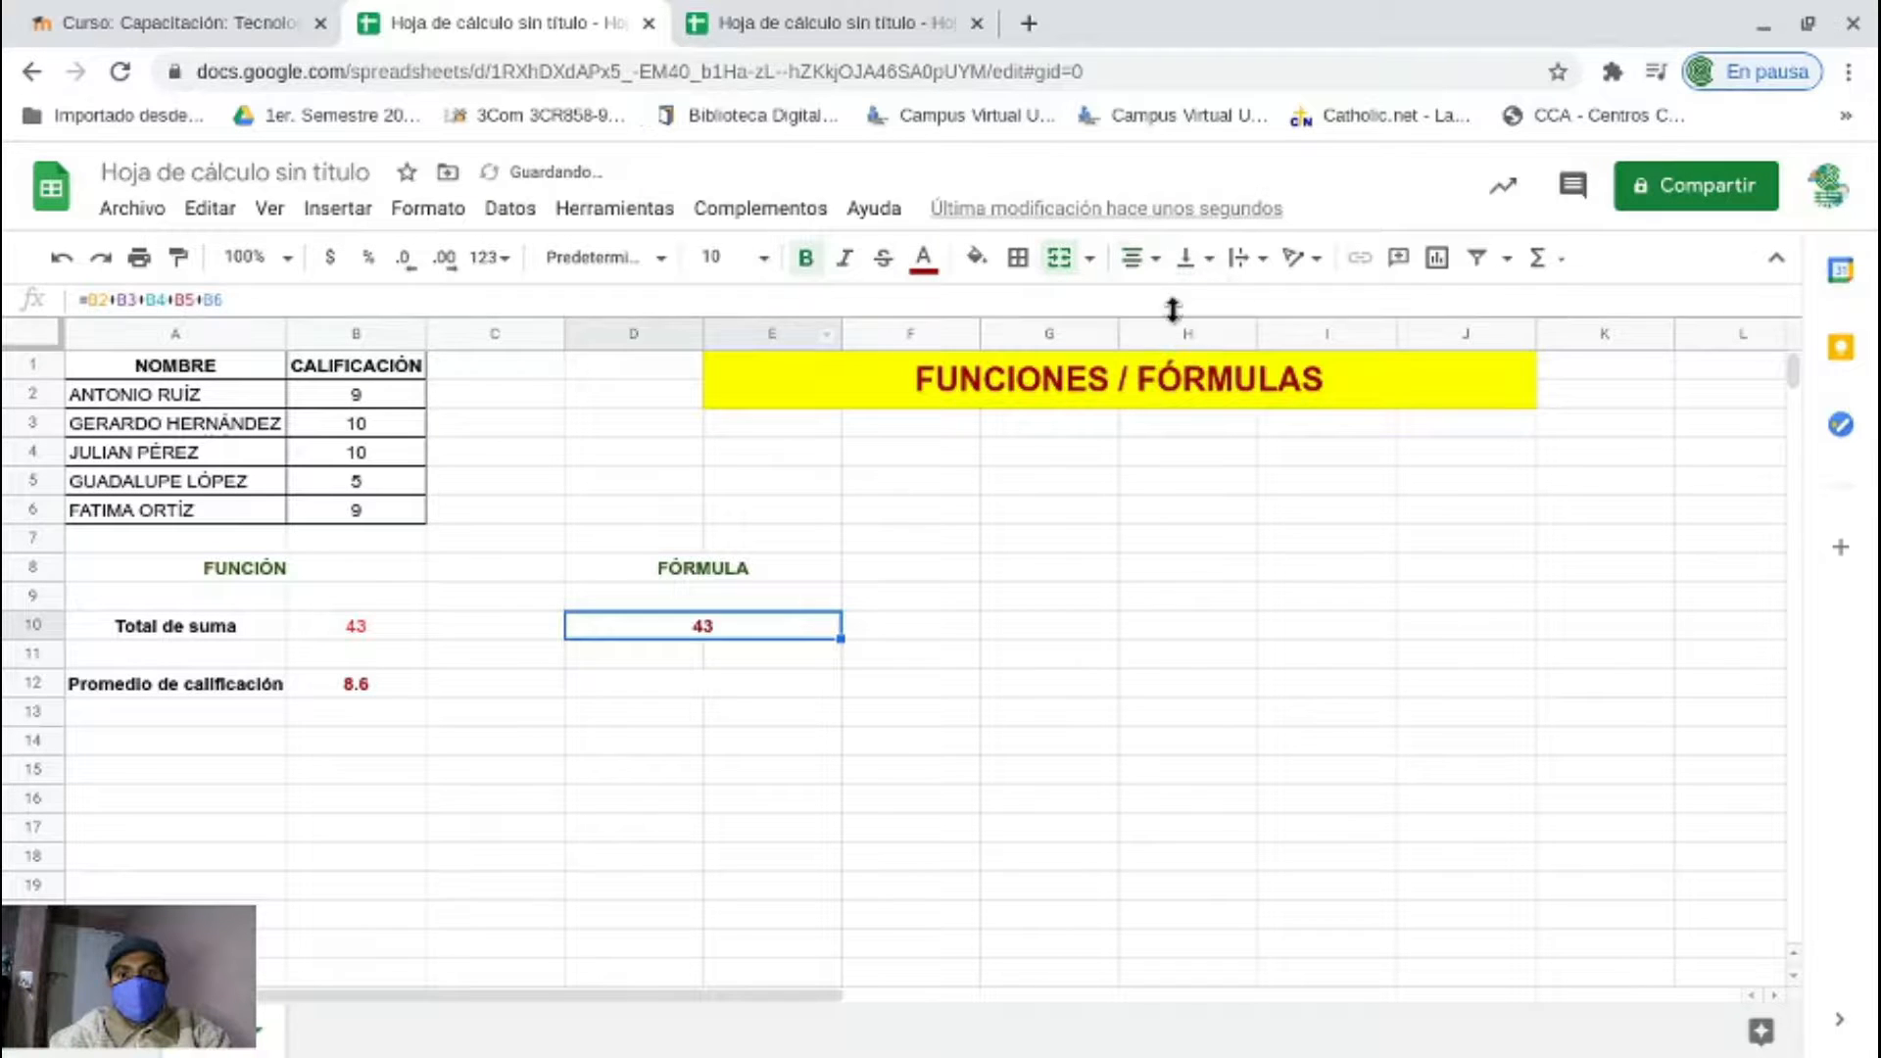
# - Enter the average formula =(B2+B3+B4+B5+B6)/5 in merged cell D12, in the "Promedio de calificación" row under FÓRMULA
pyautogui.click(725, 659)
pyautogui.click(697, 686)
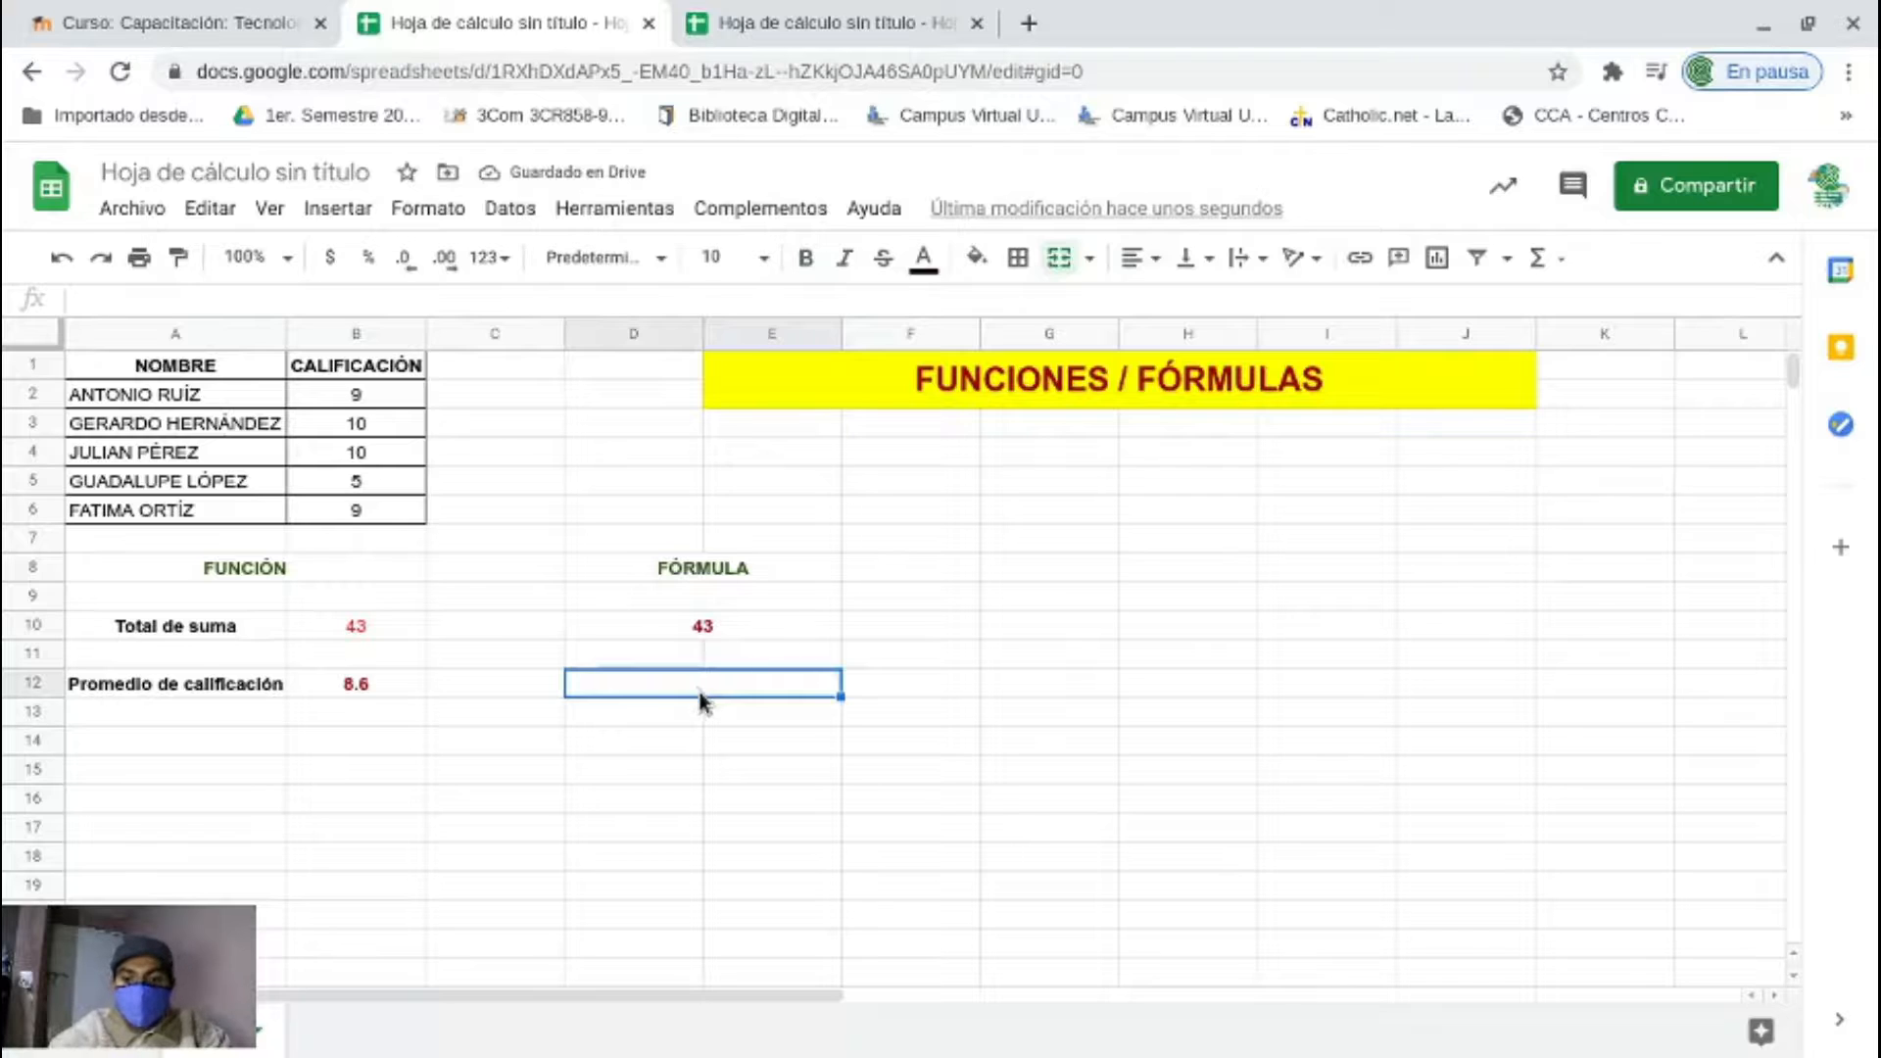
pyautogui.write('=')
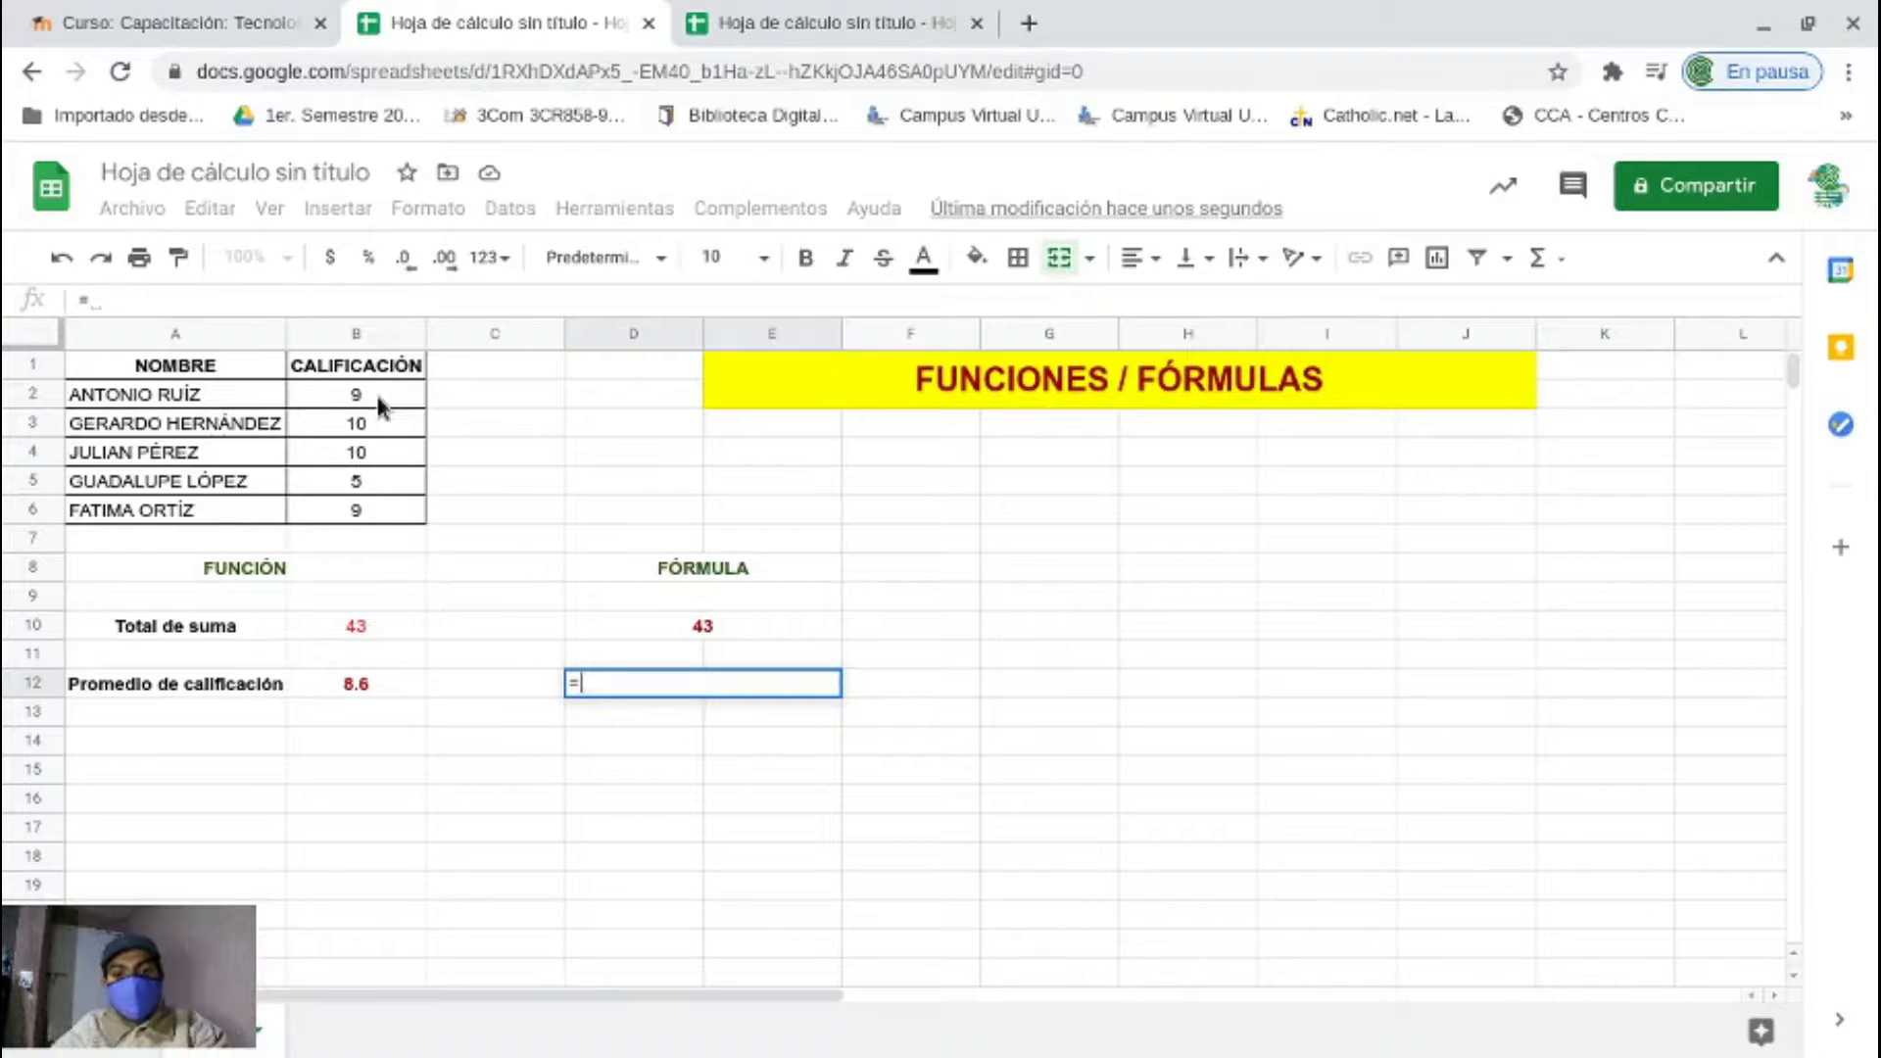
pyautogui.write('(')
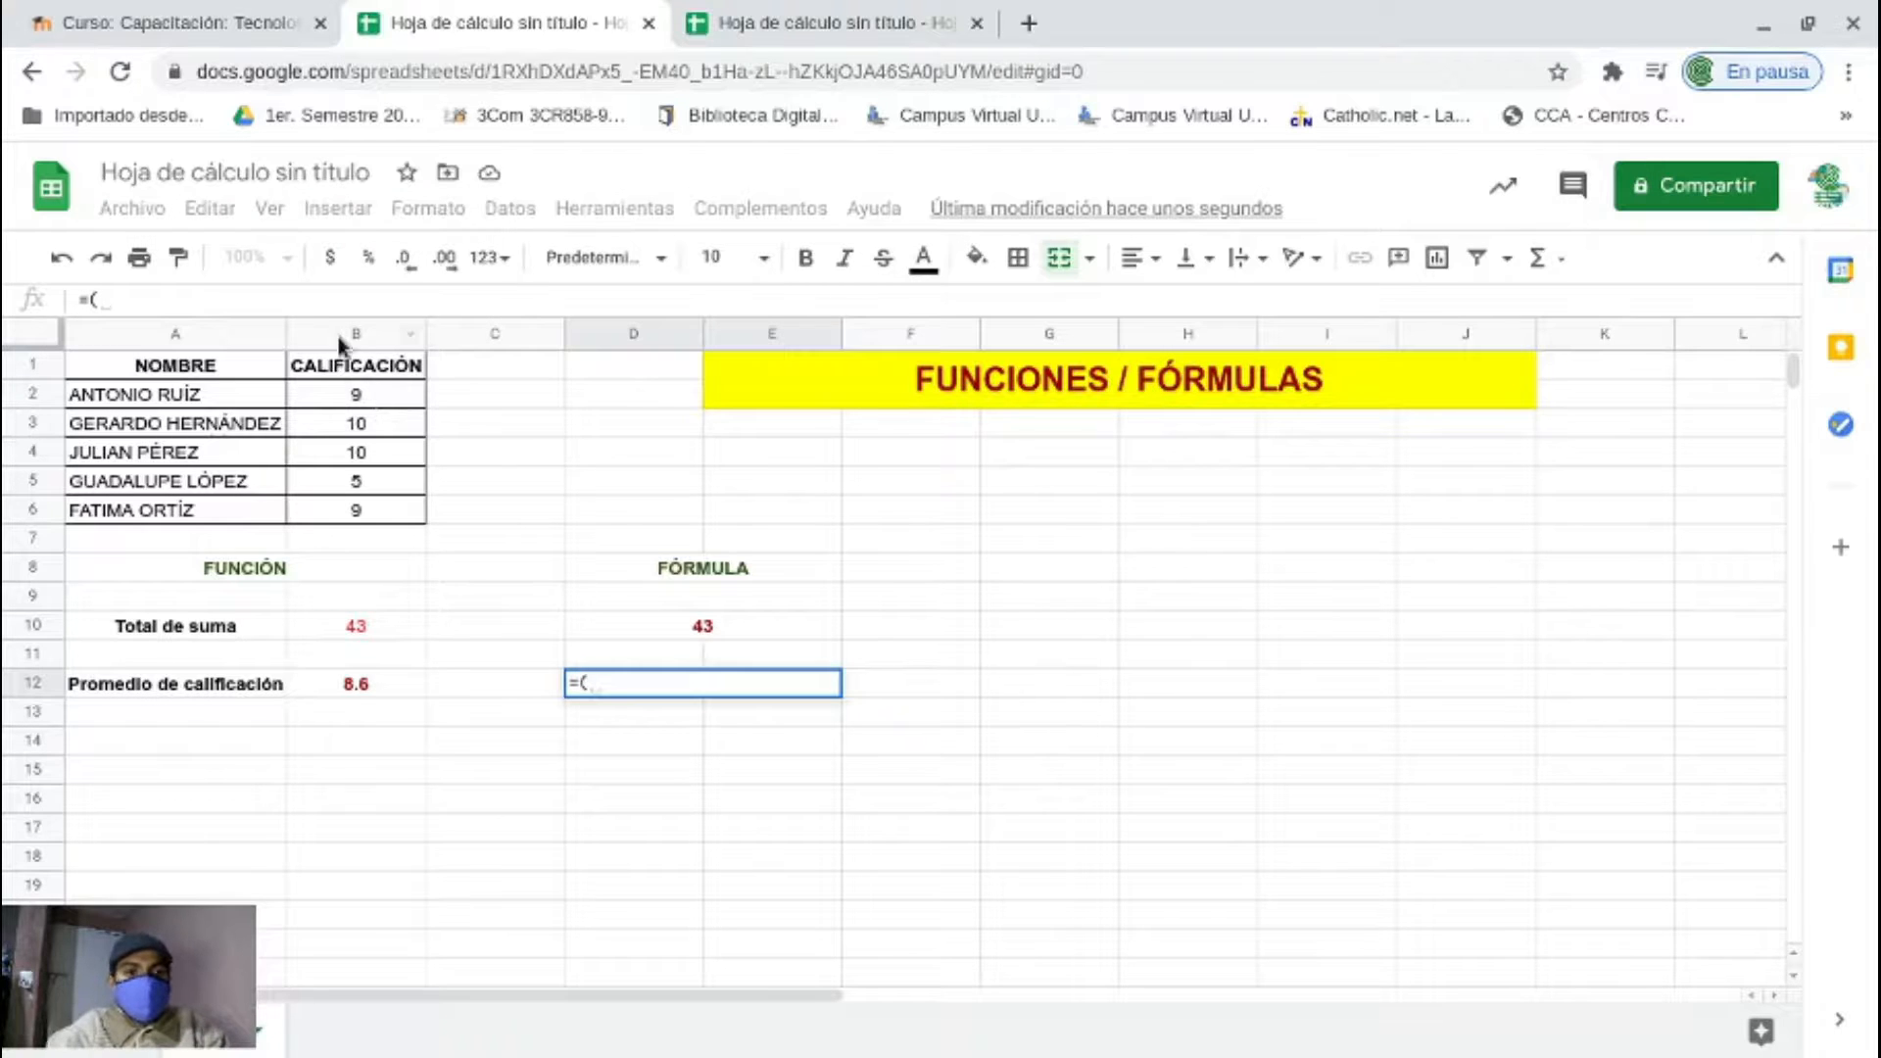
pyautogui.click(373, 402)
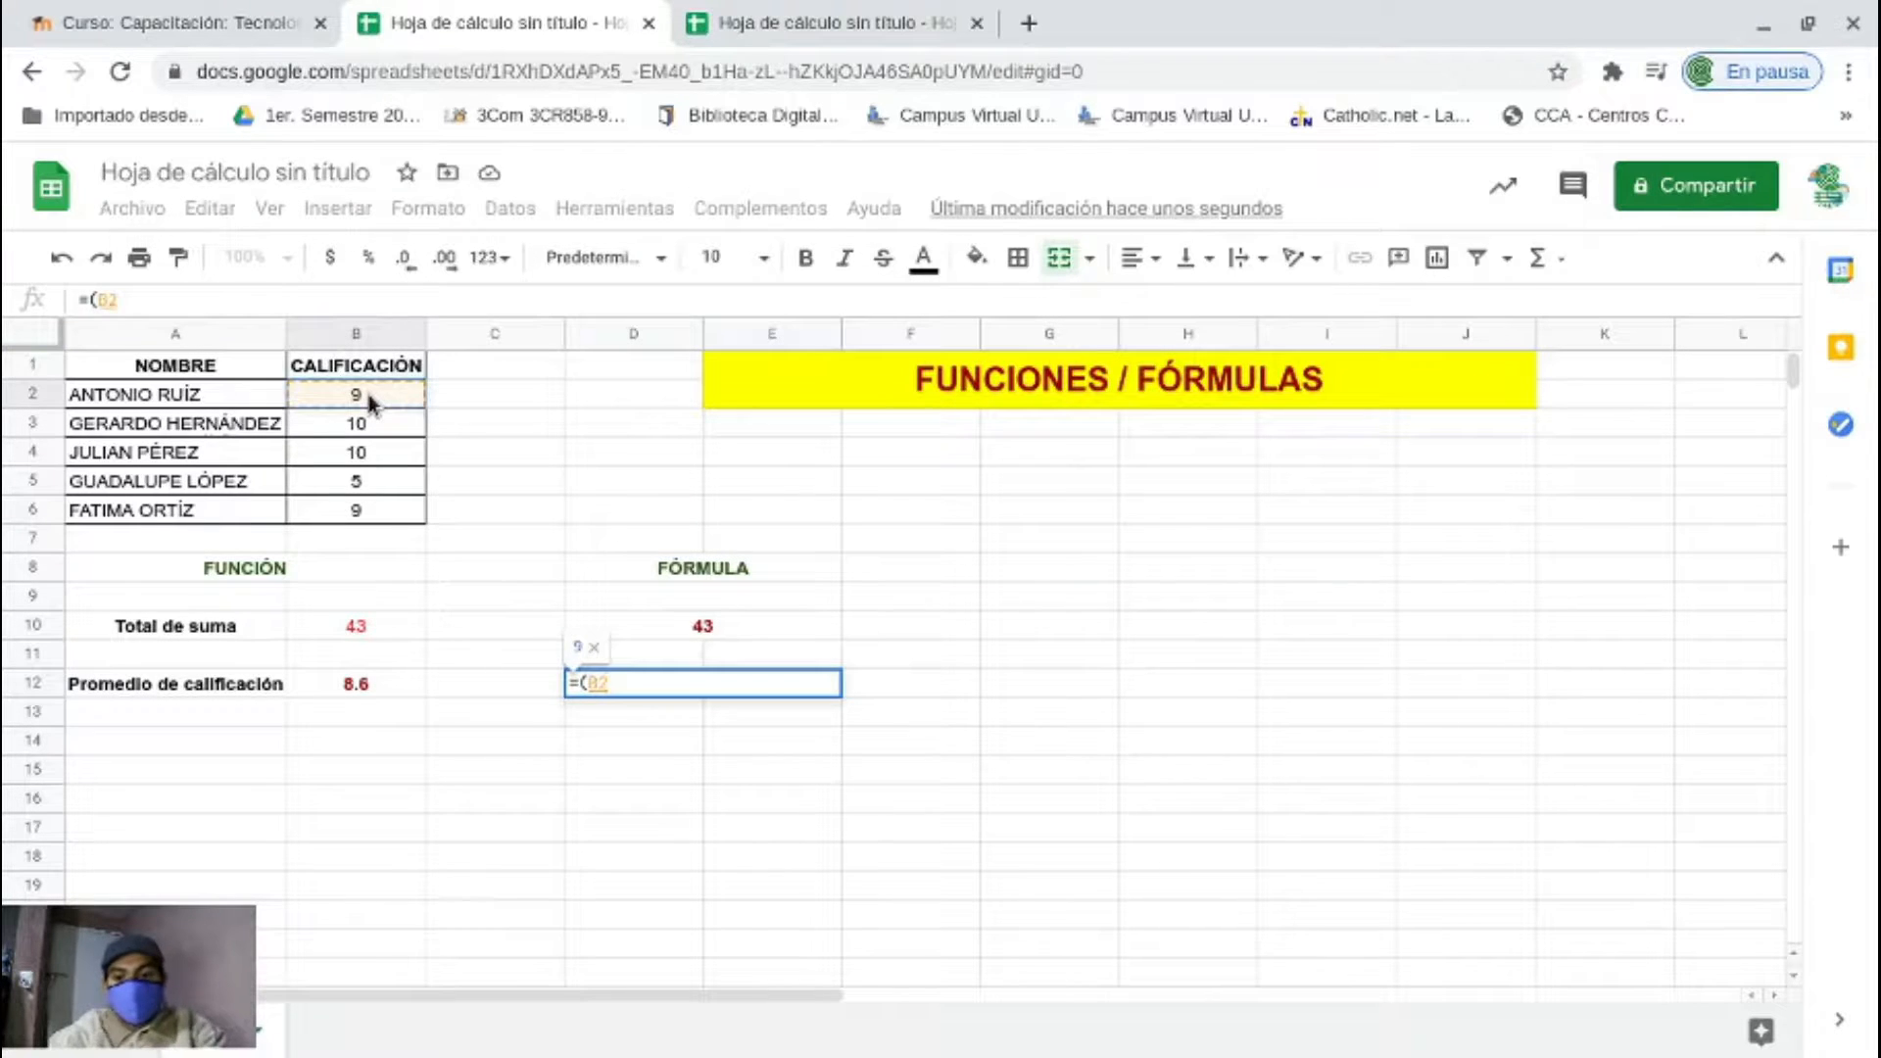
pyautogui.write('+')
pyautogui.click(377, 424)
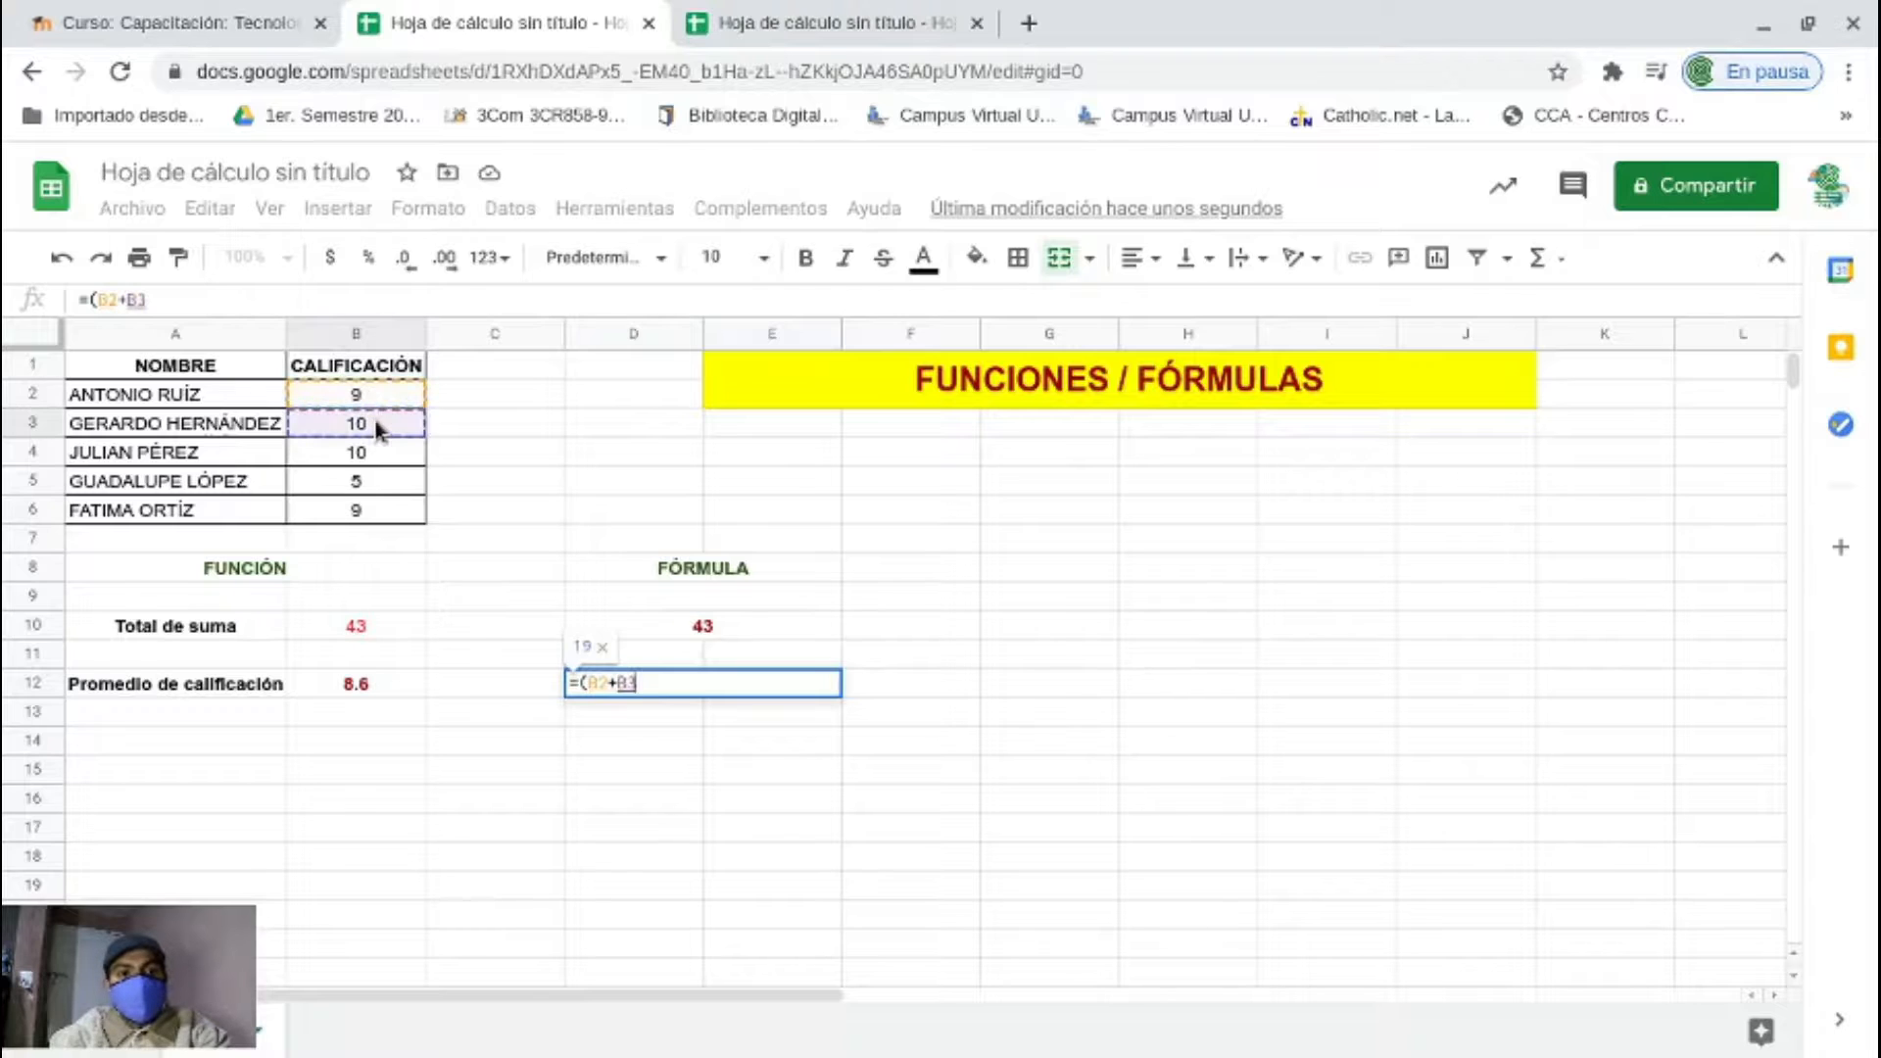
pyautogui.write('+')
pyautogui.click(382, 468)
pyautogui.write('+')
pyautogui.click(382, 482)
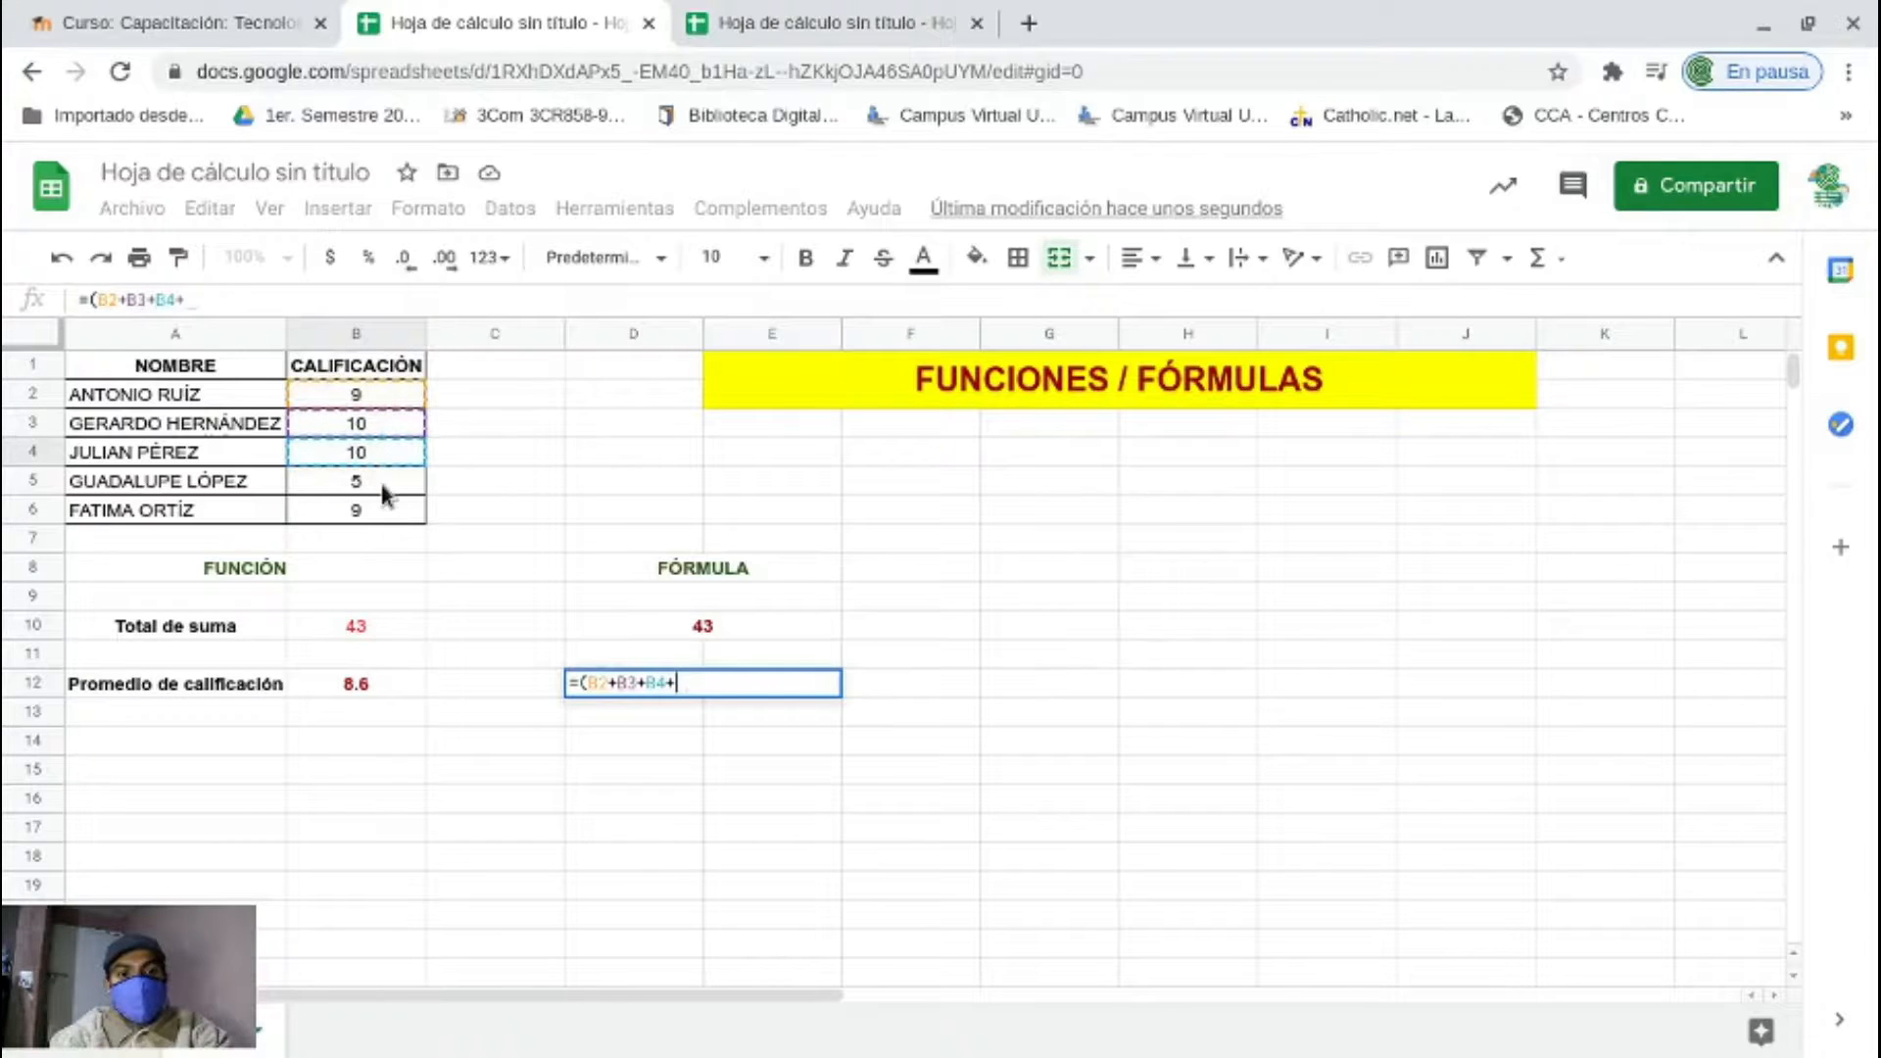
pyautogui.write('+')
pyautogui.click(380, 514)
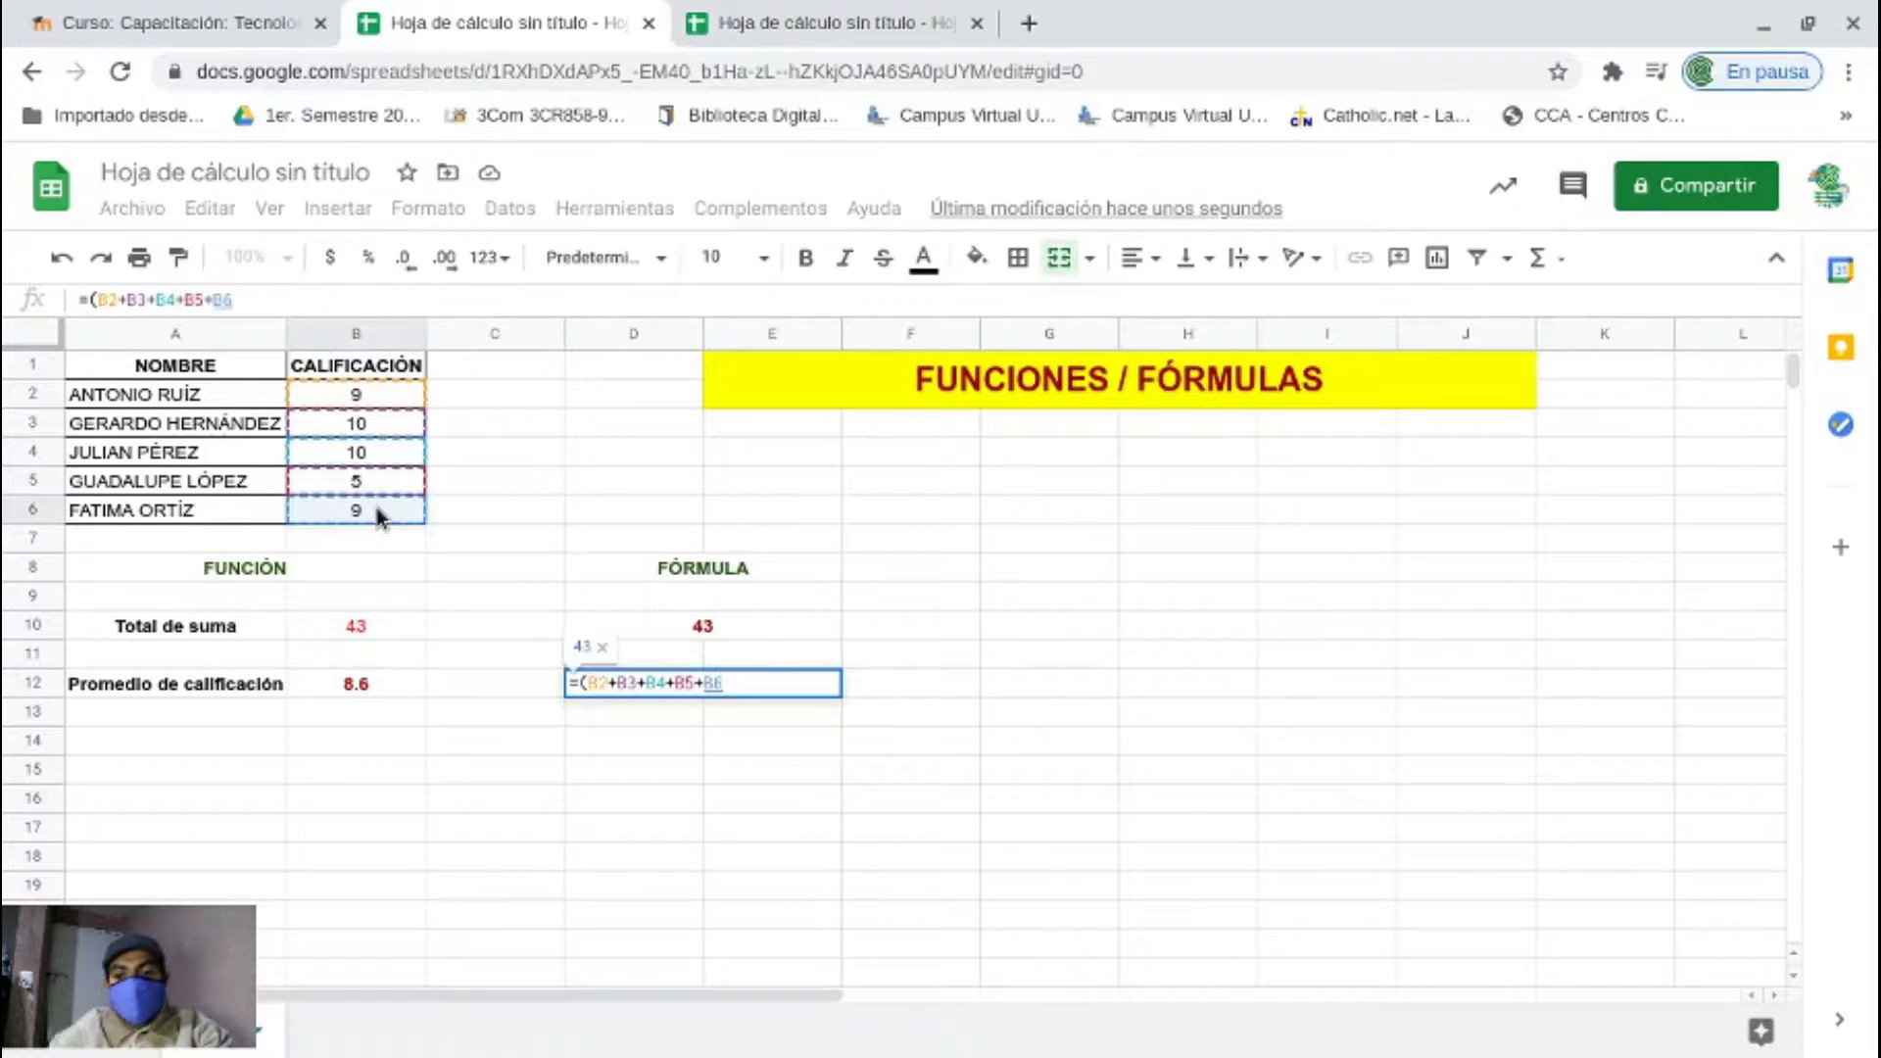
pyautogui.write(')/')
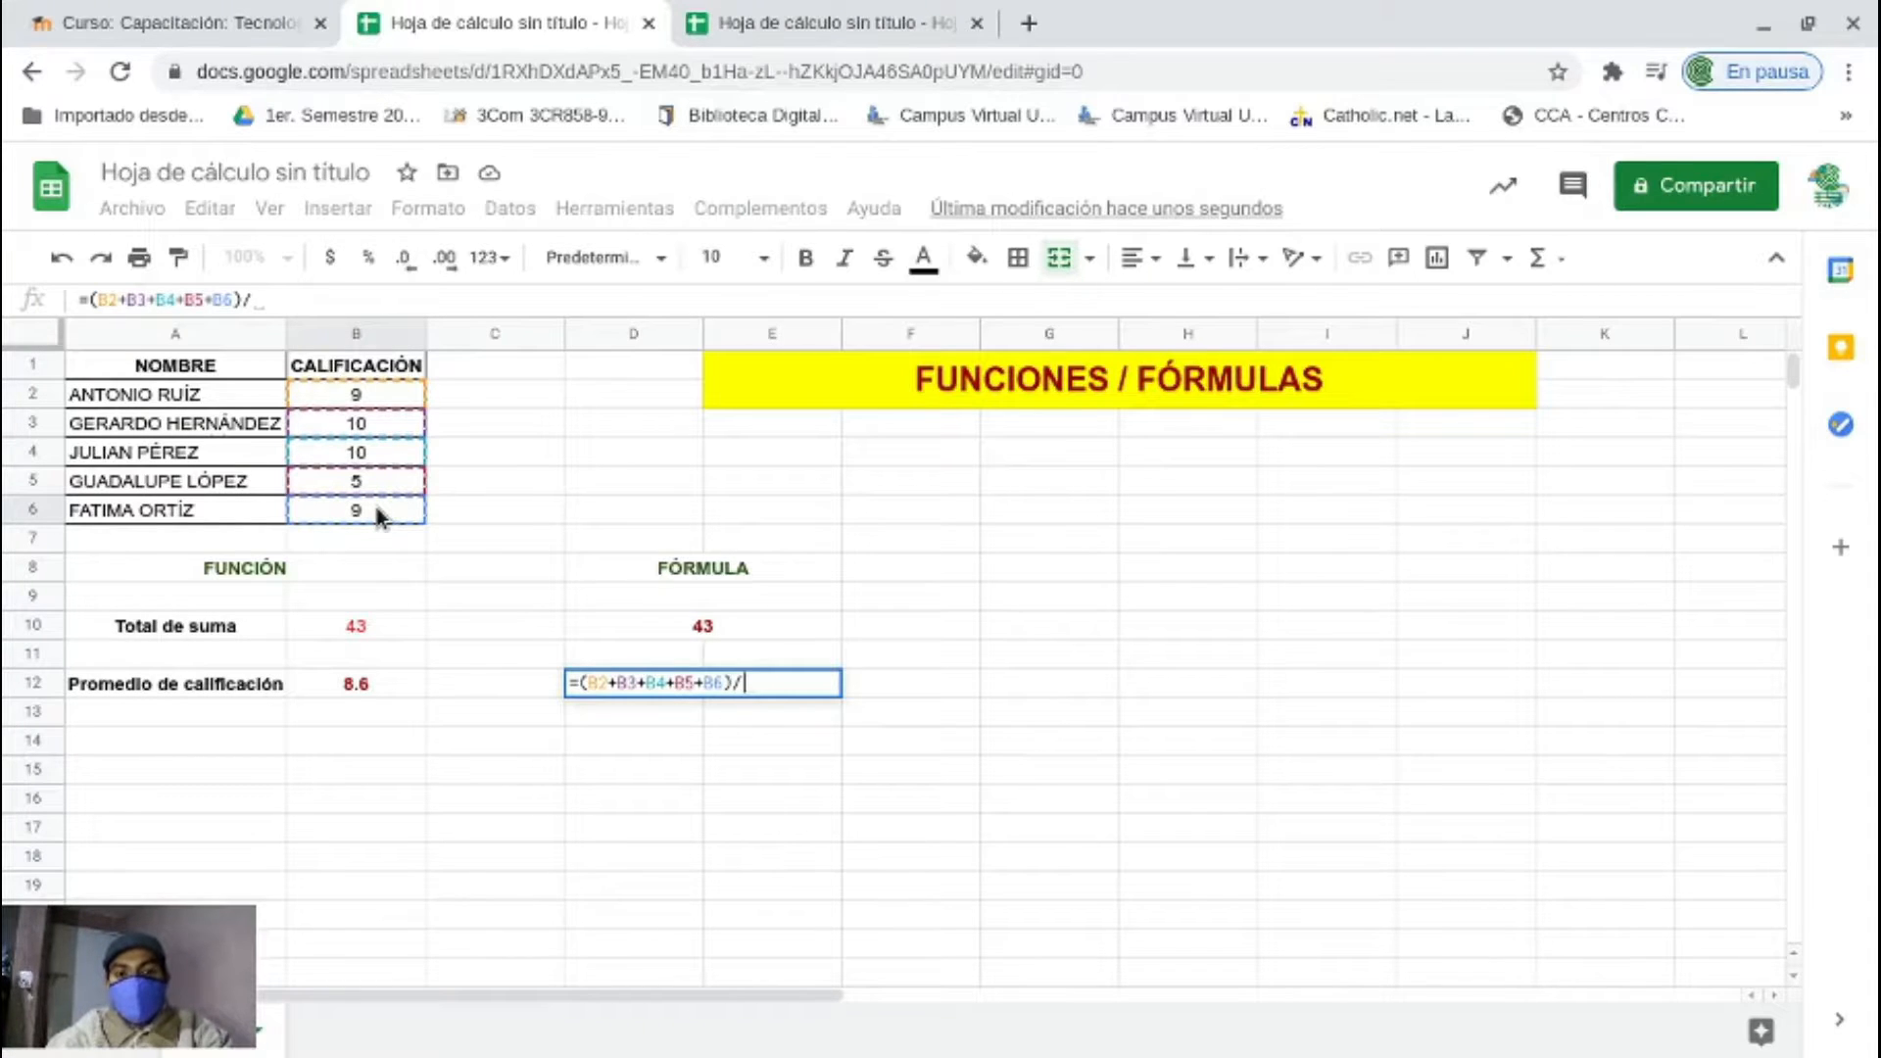
pyautogui.write('5')
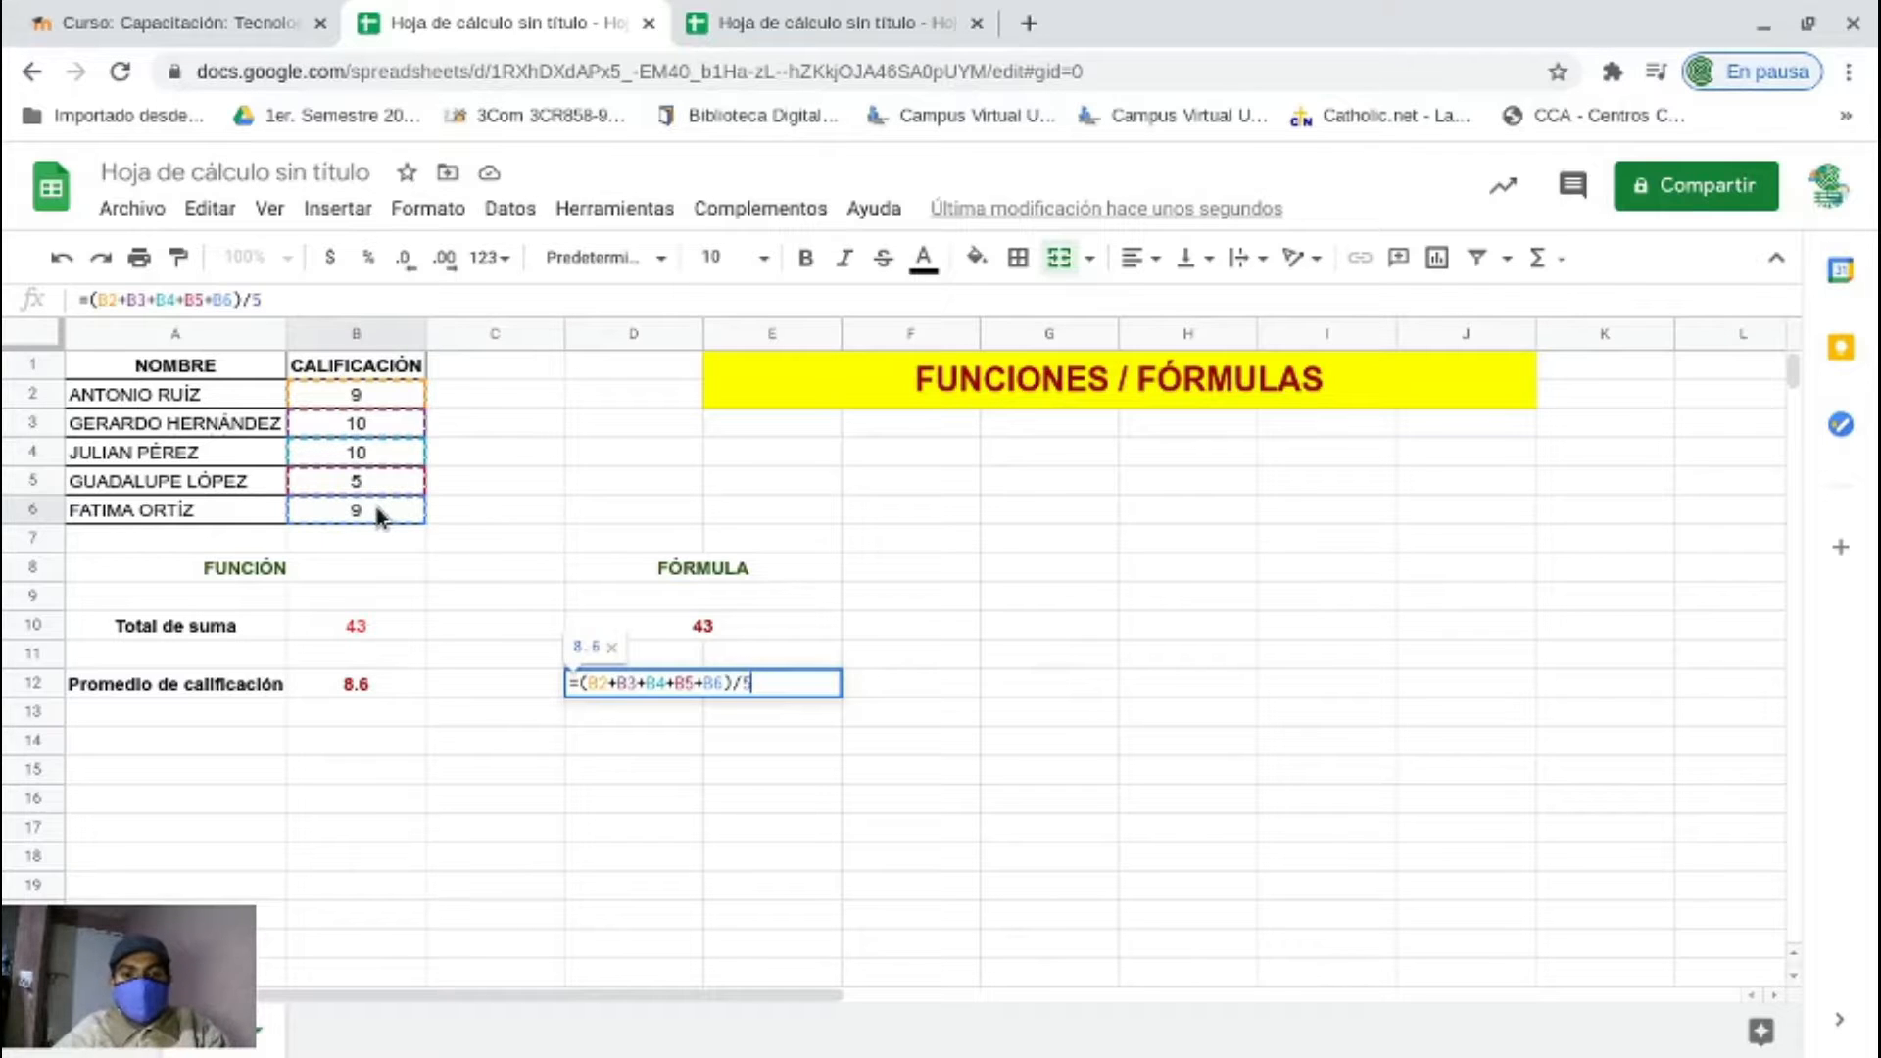
pyautogui.press('Return')
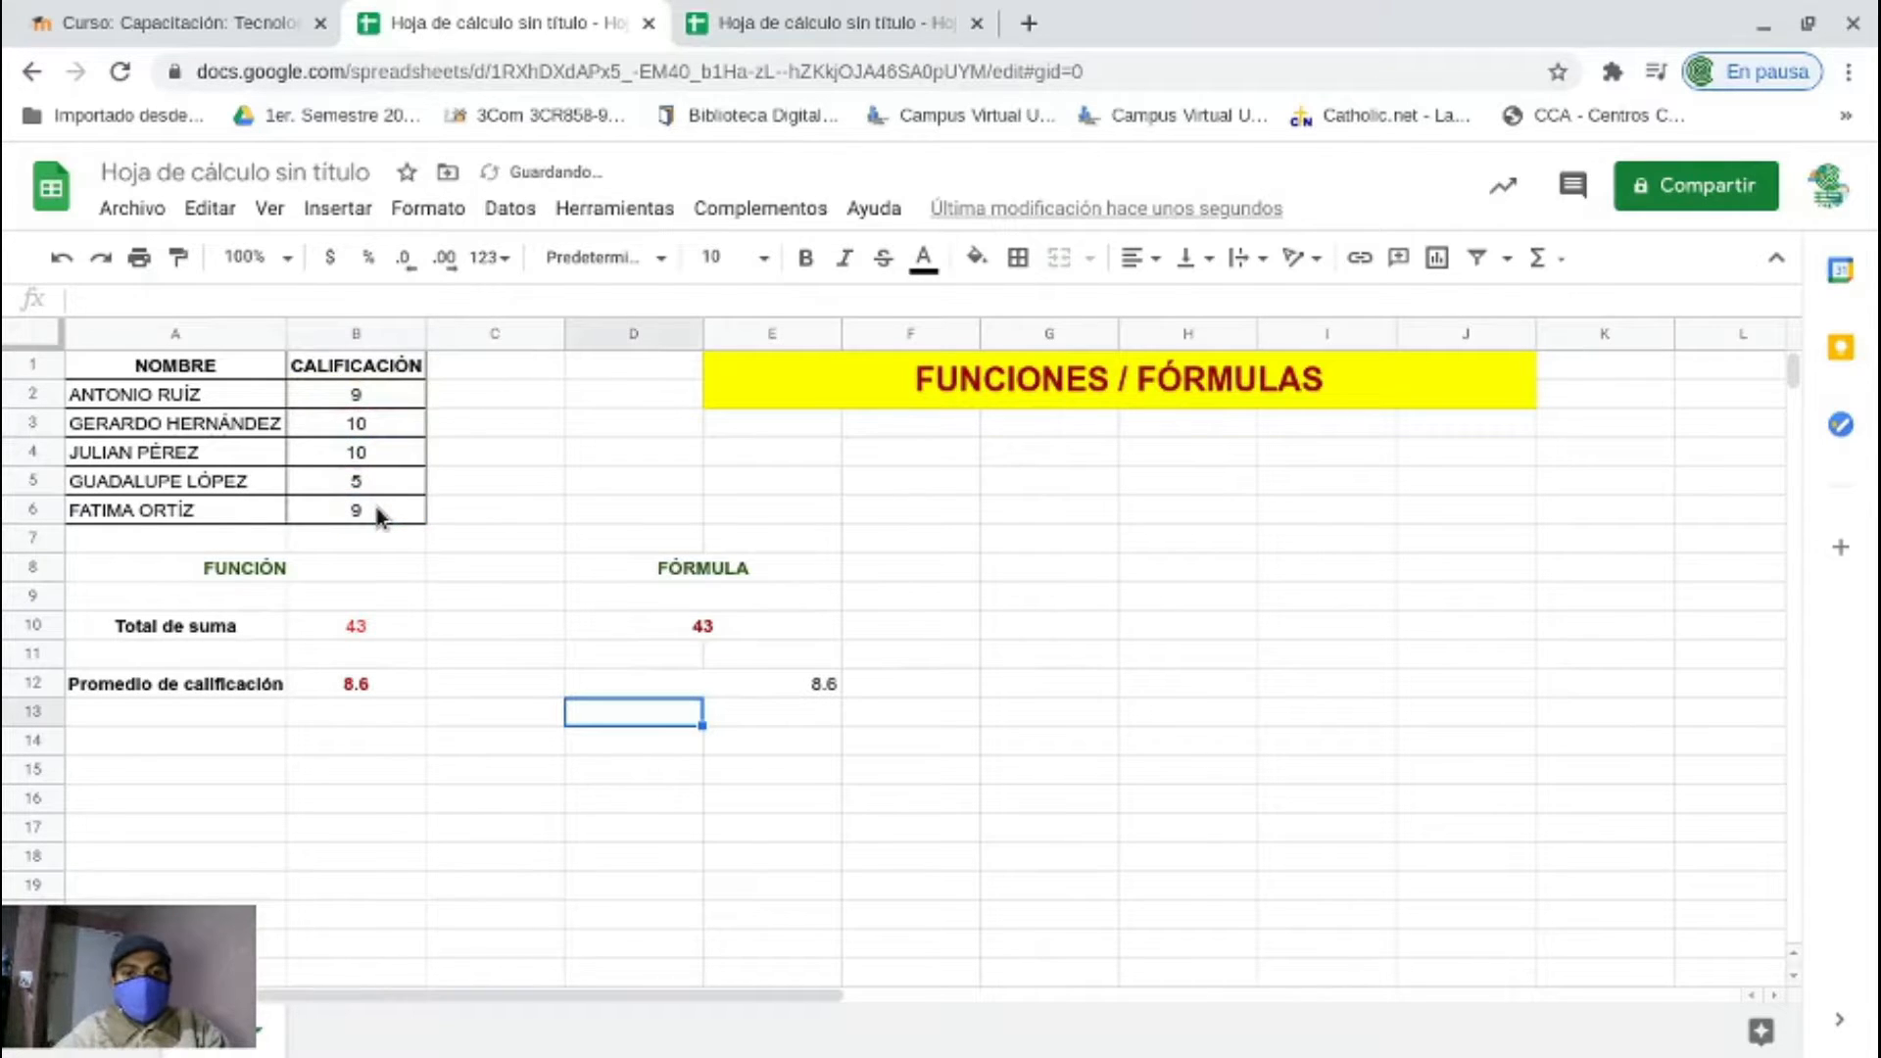
# - Format the average in merged cell D12 as bold dark red text and center it horizontally
pyautogui.click(735, 684)
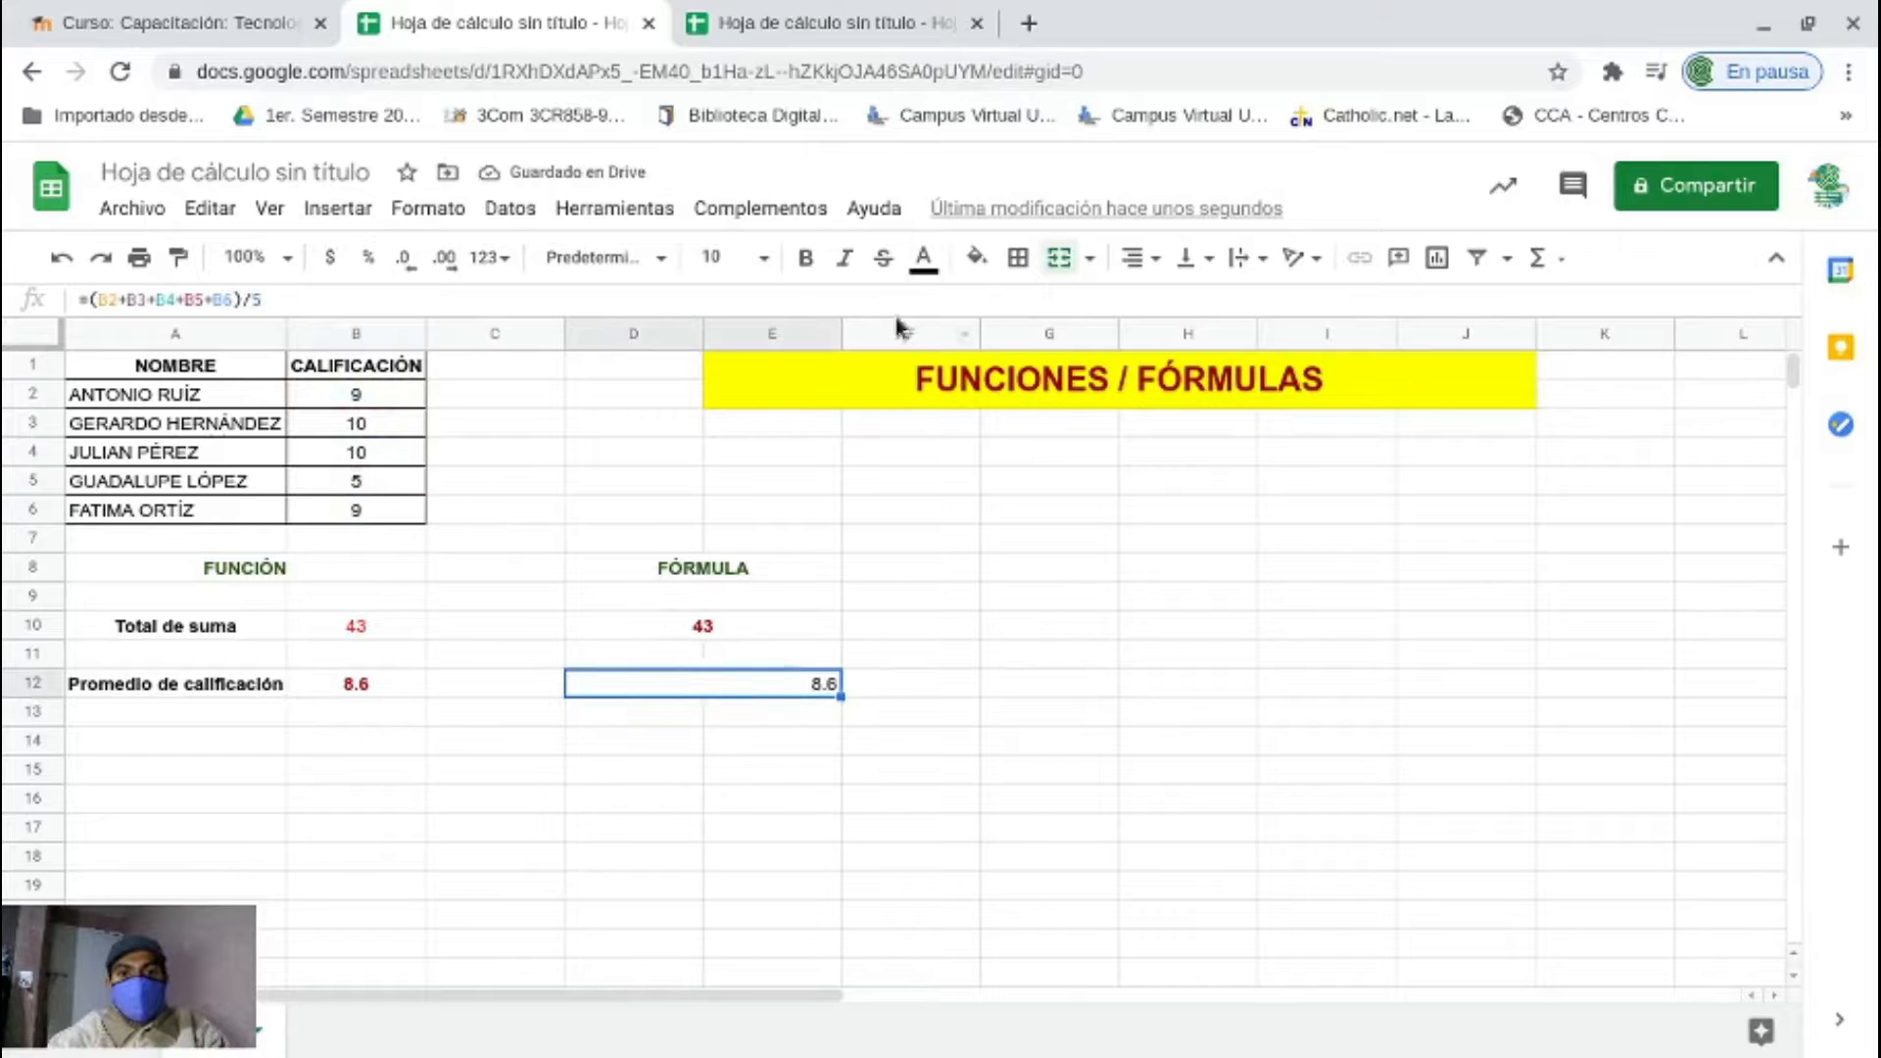
pyautogui.click(923, 258)
pyautogui.click(935, 387)
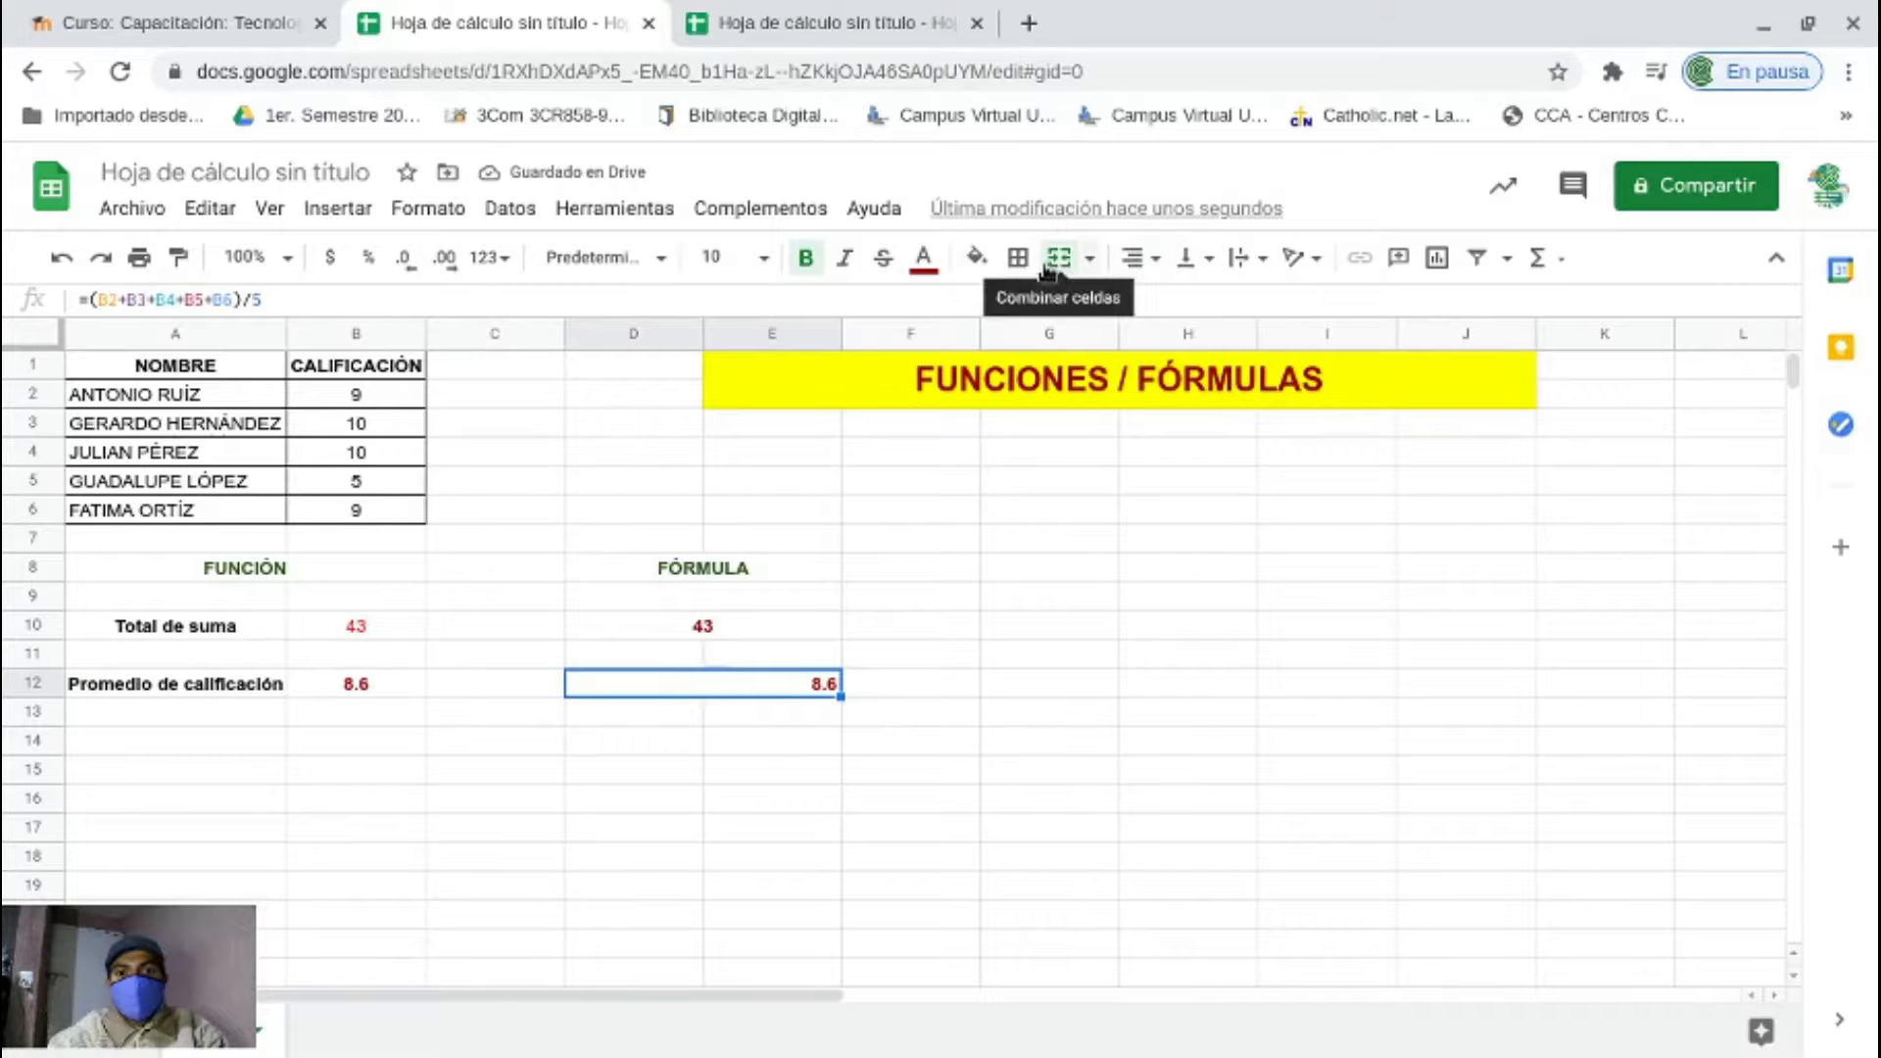
pyautogui.click(1157, 264)
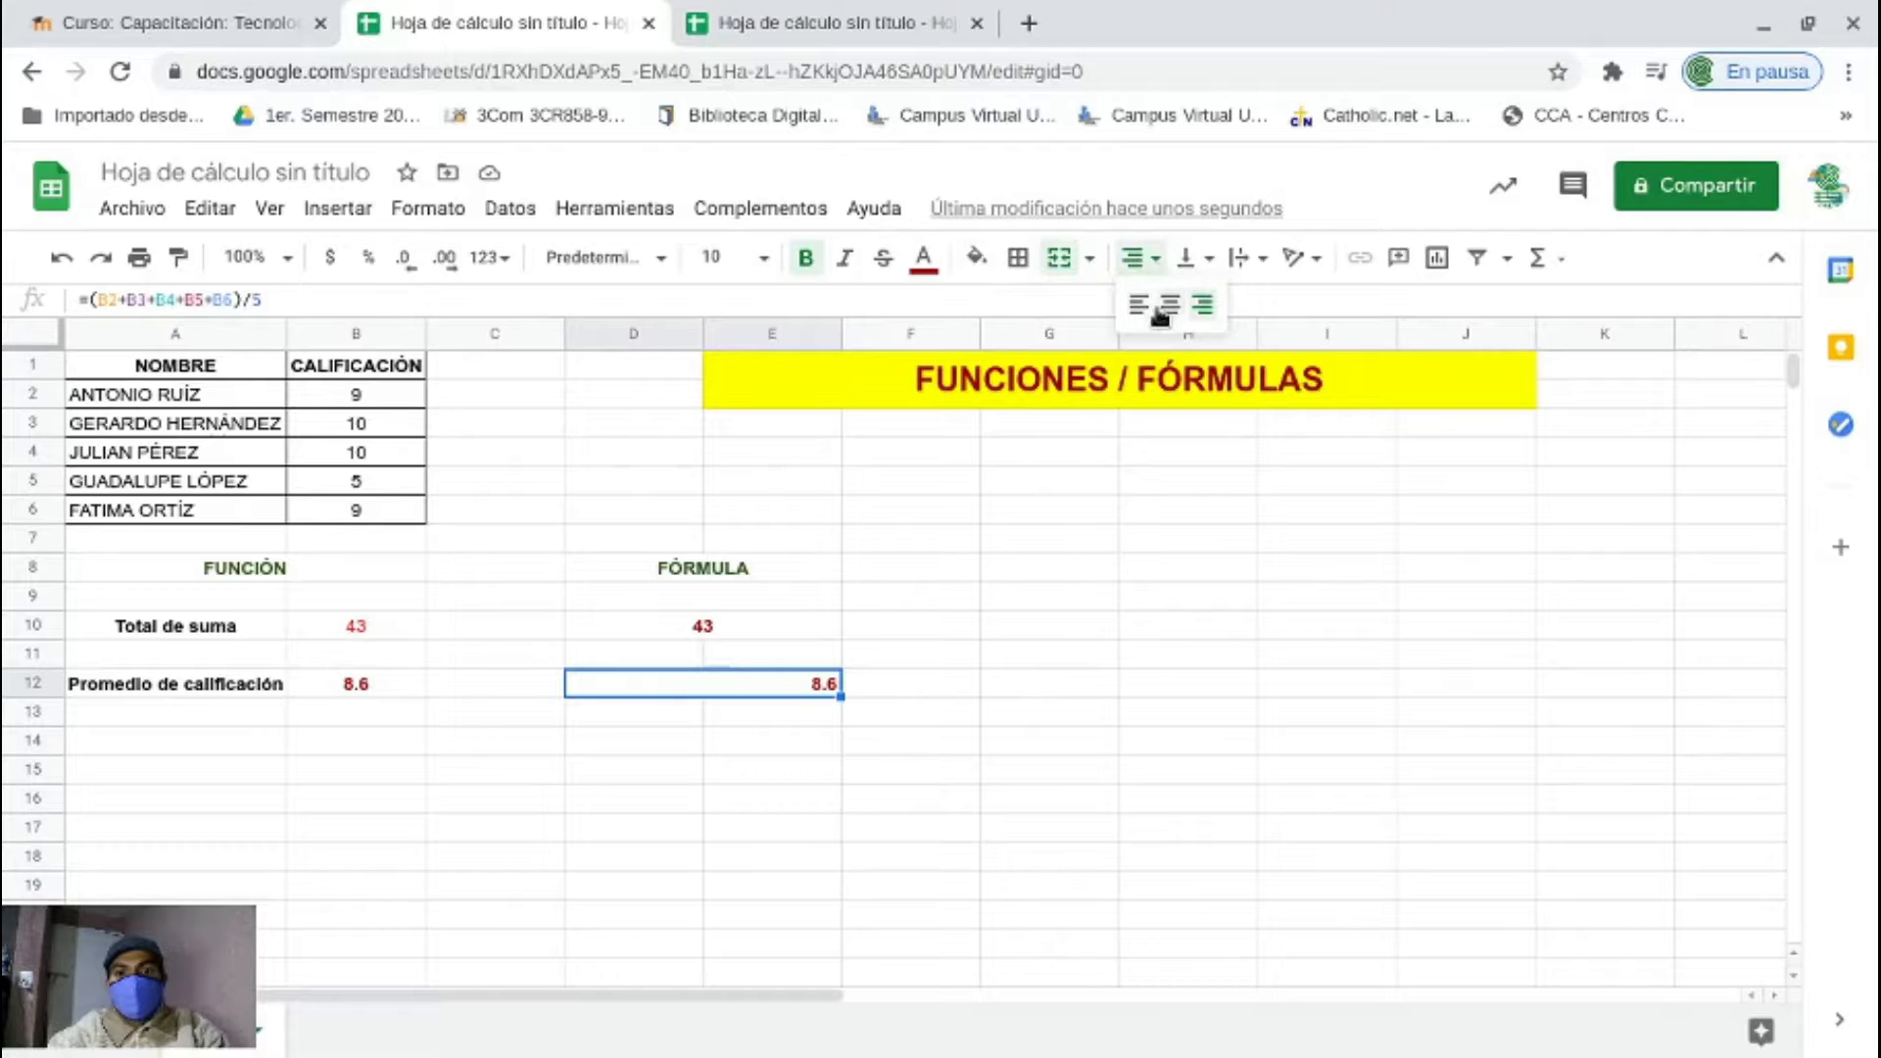
pyautogui.click(1166, 311)
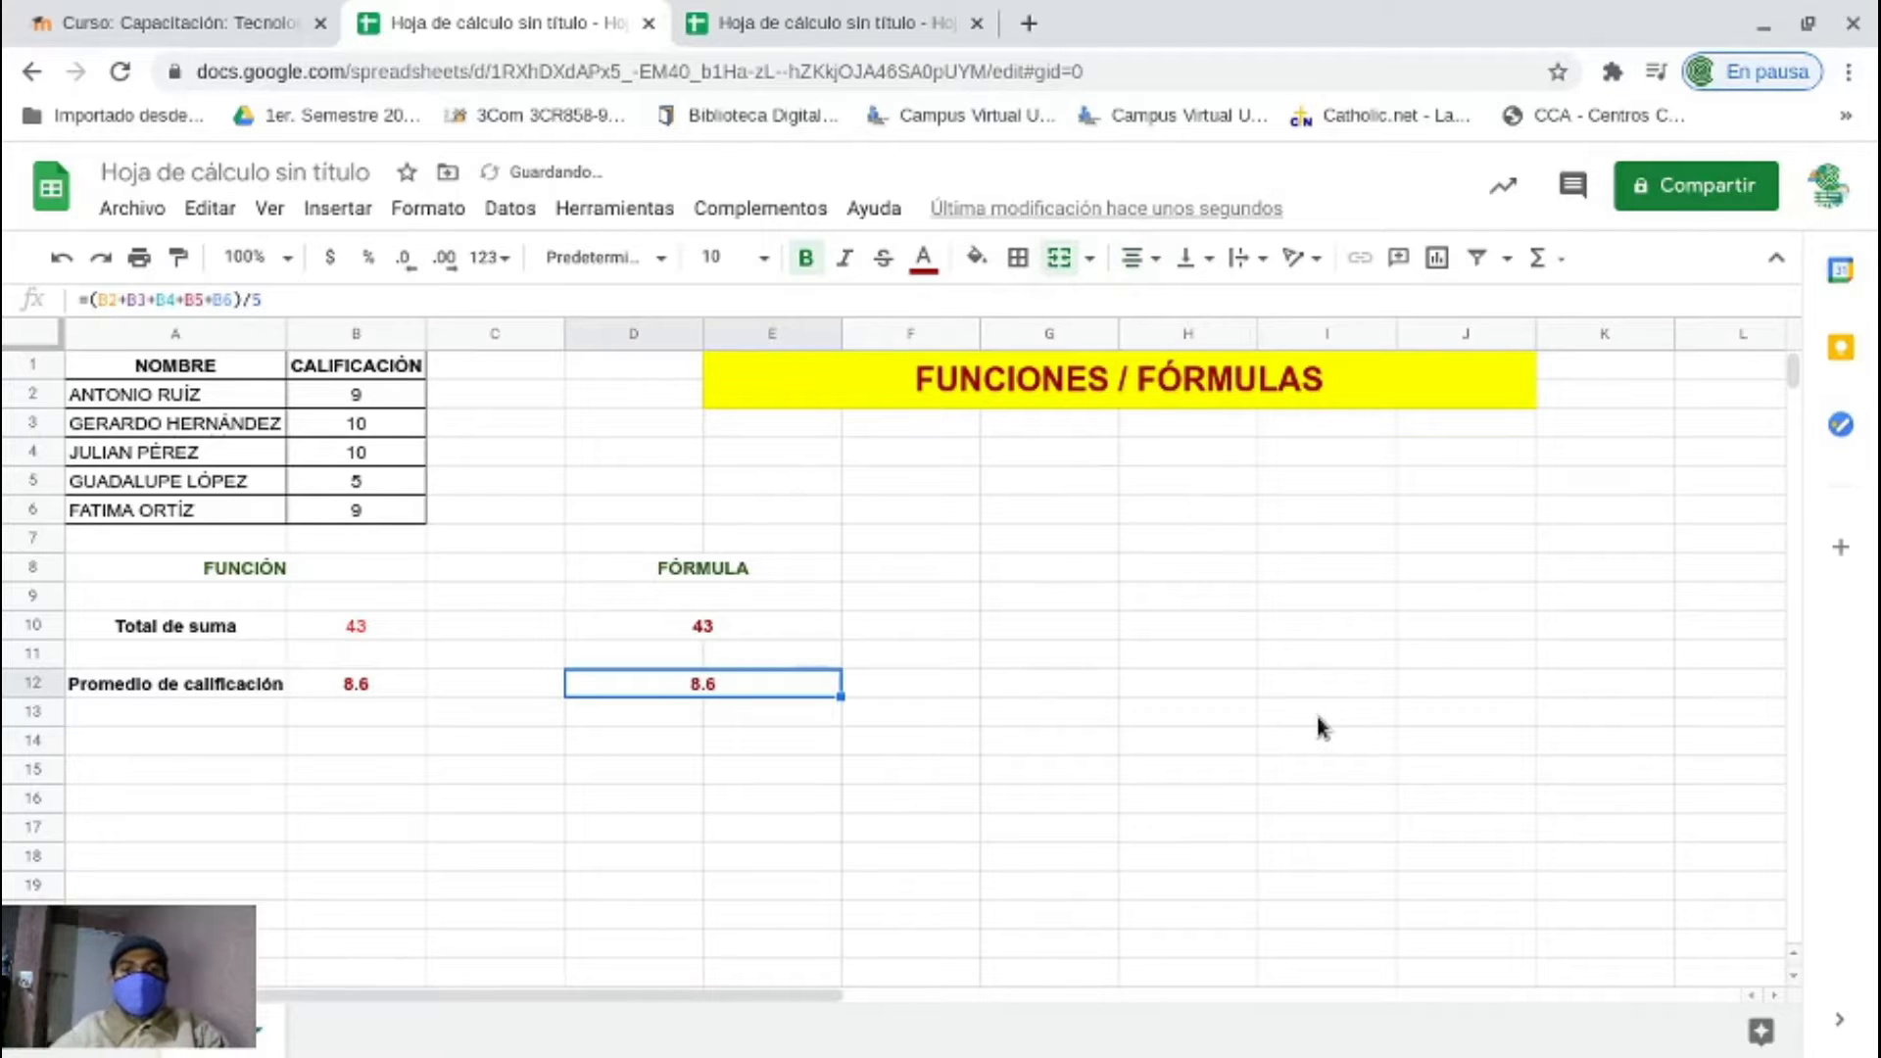